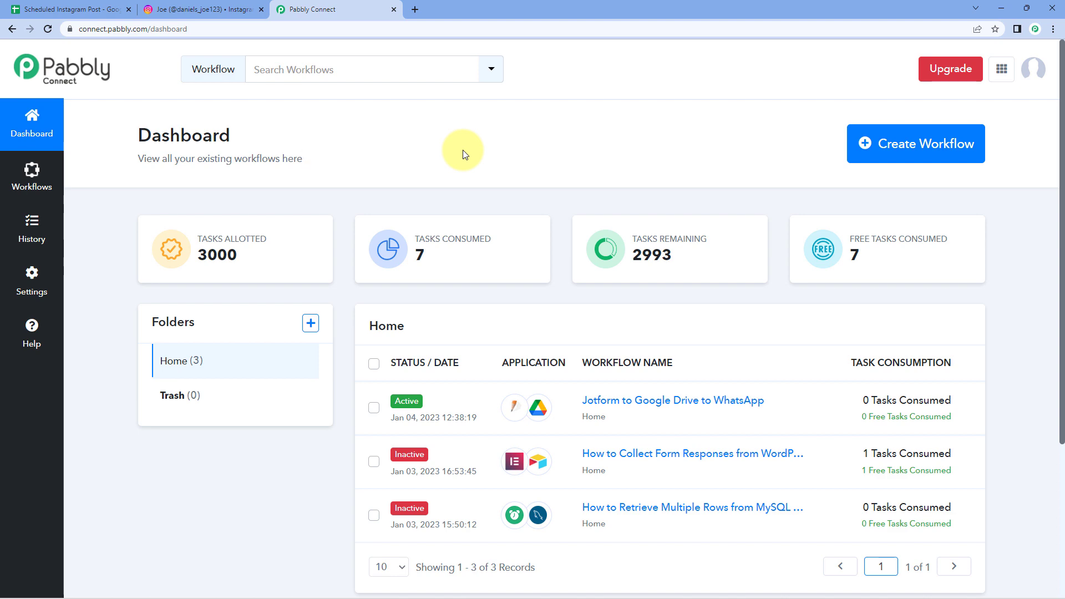
# Step: Create a new workflow named "Google Sheets to Instagram"
pyautogui.click(889, 153)
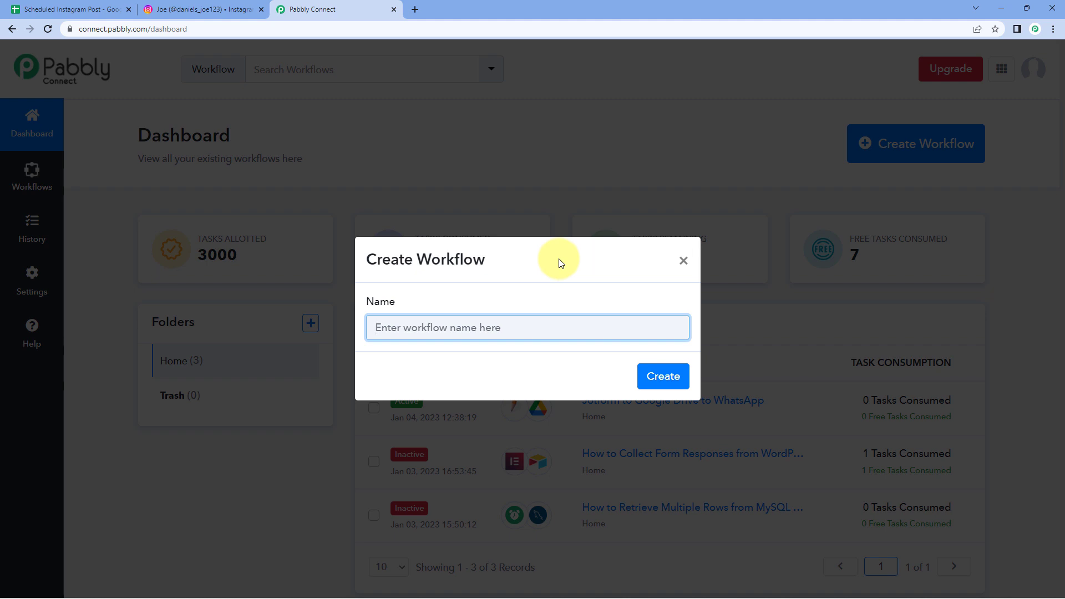
pyautogui.write('Google Sheets')
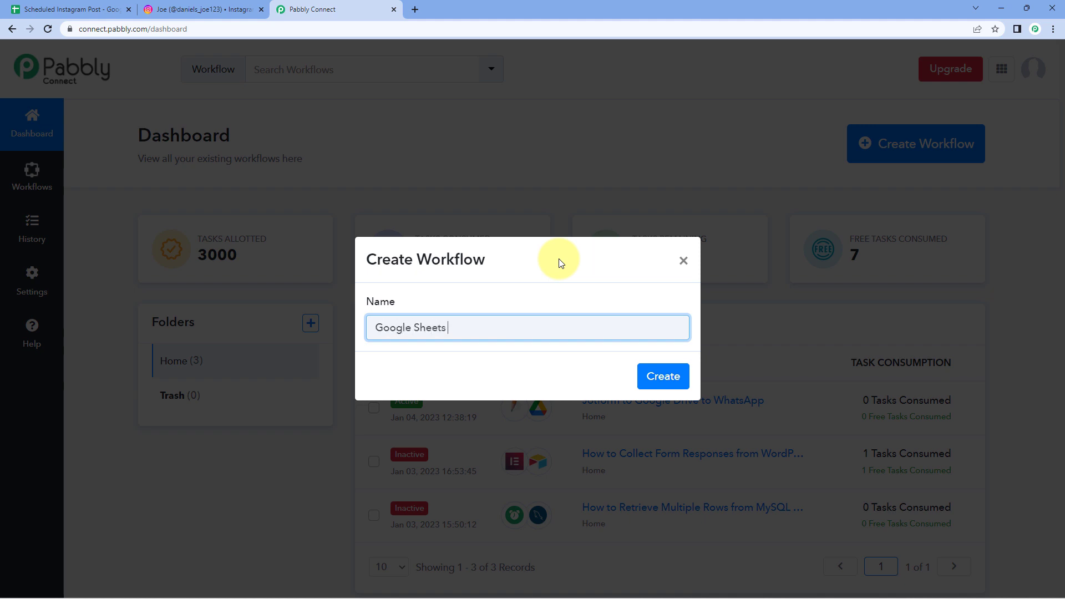
pyautogui.write(' to Instagram')
pyautogui.click(660, 376)
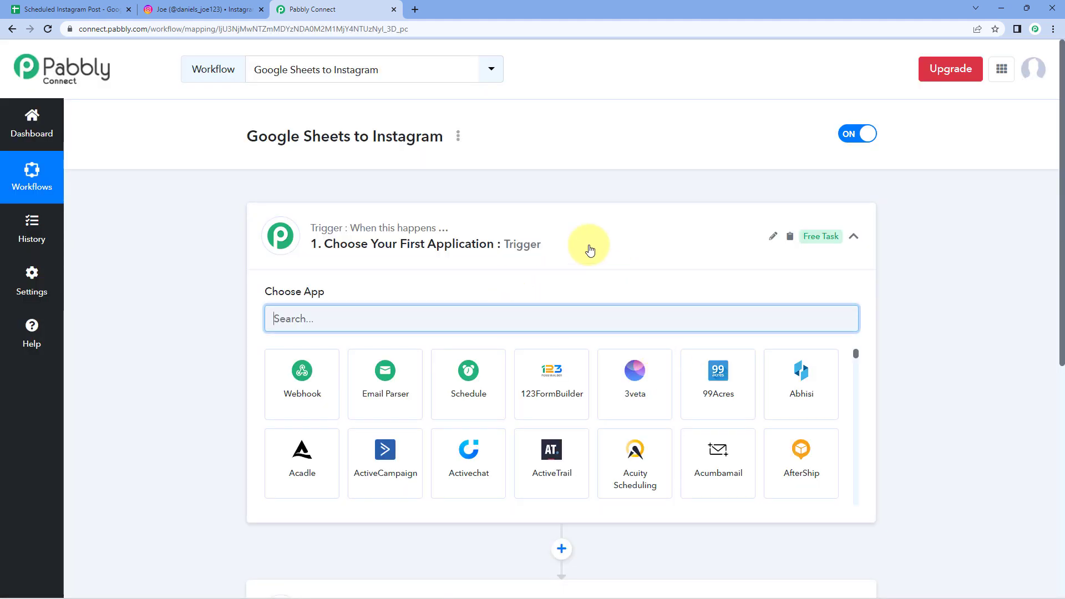
# Step: Examine the workflow's trigger and action sections, leaving the trigger's app selection open
pyautogui.click(590, 249)
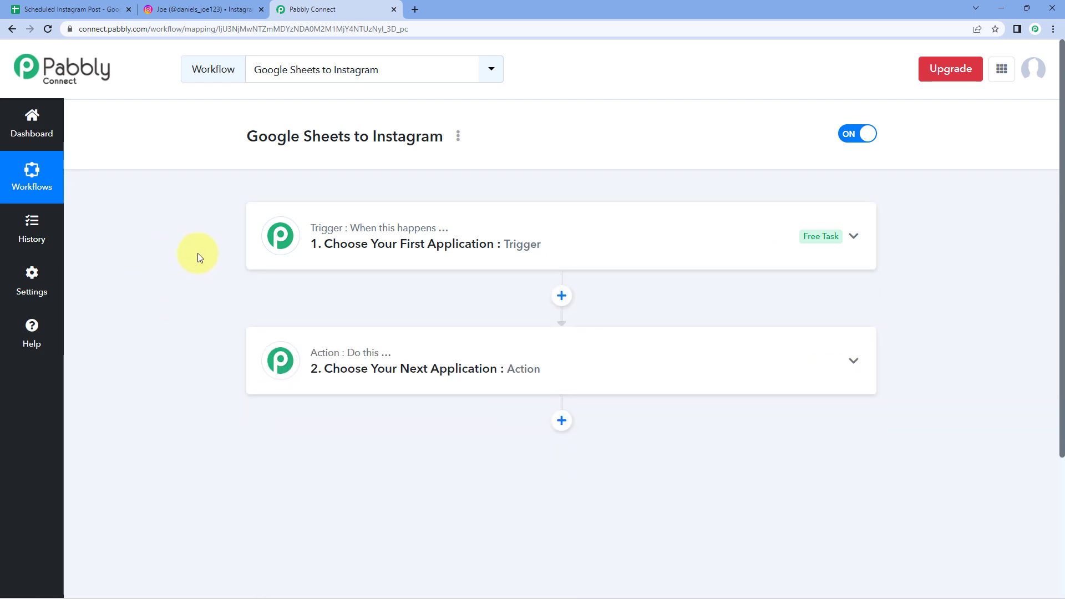
pyautogui.scroll(-1, 197, 258)
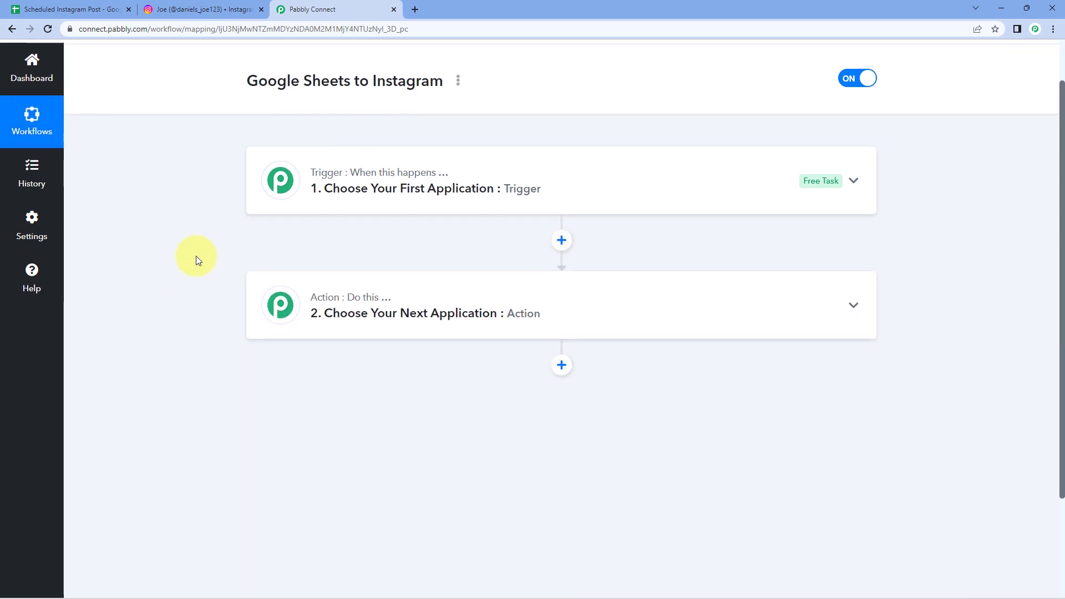
pyautogui.click(325, 188)
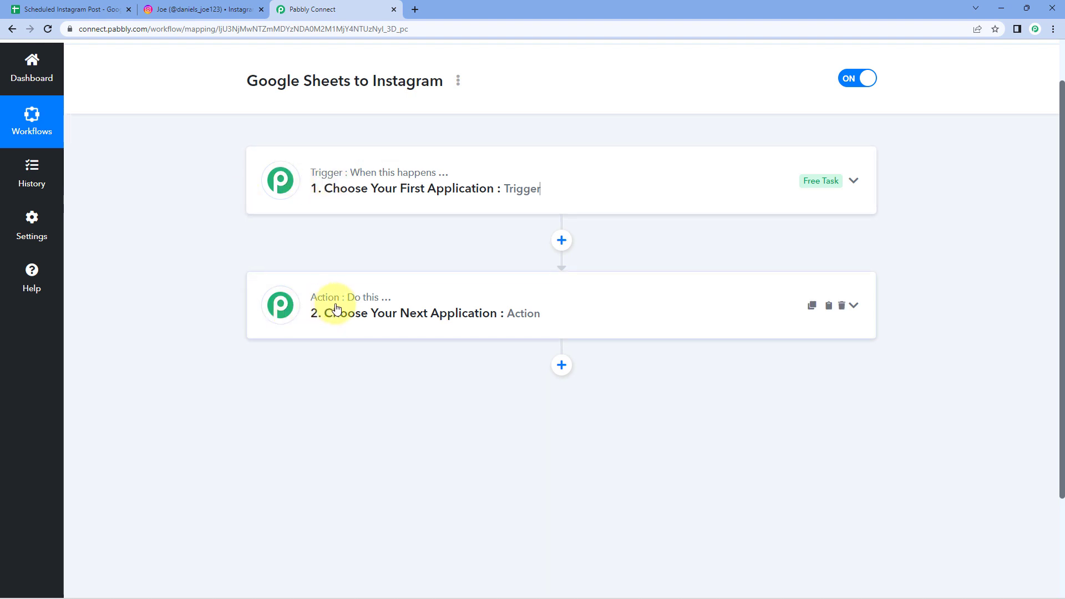
pyautogui.moveTo(328, 304)
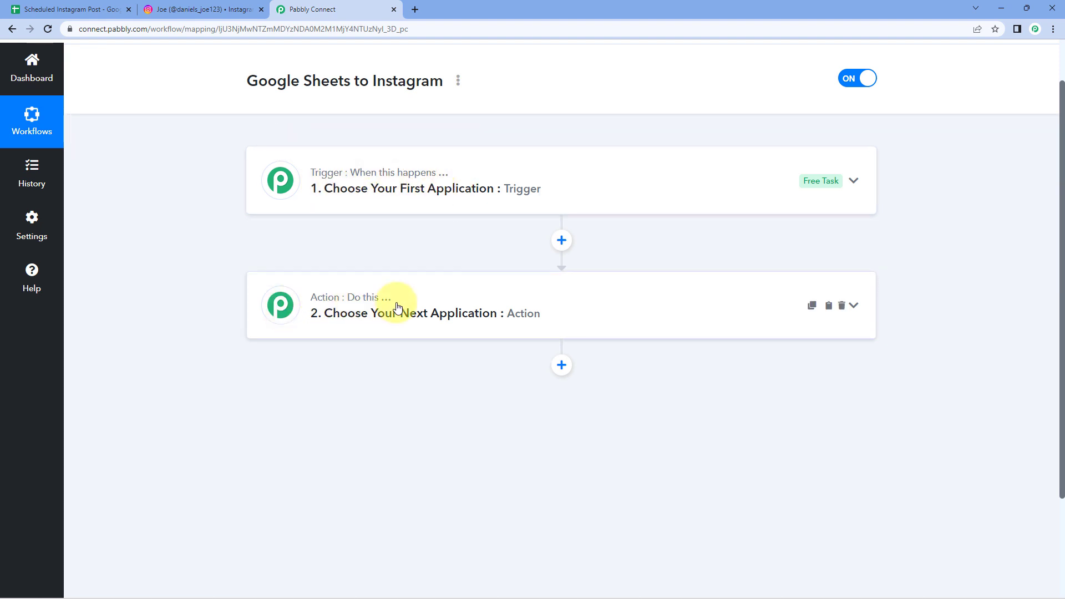
pyautogui.click(479, 173)
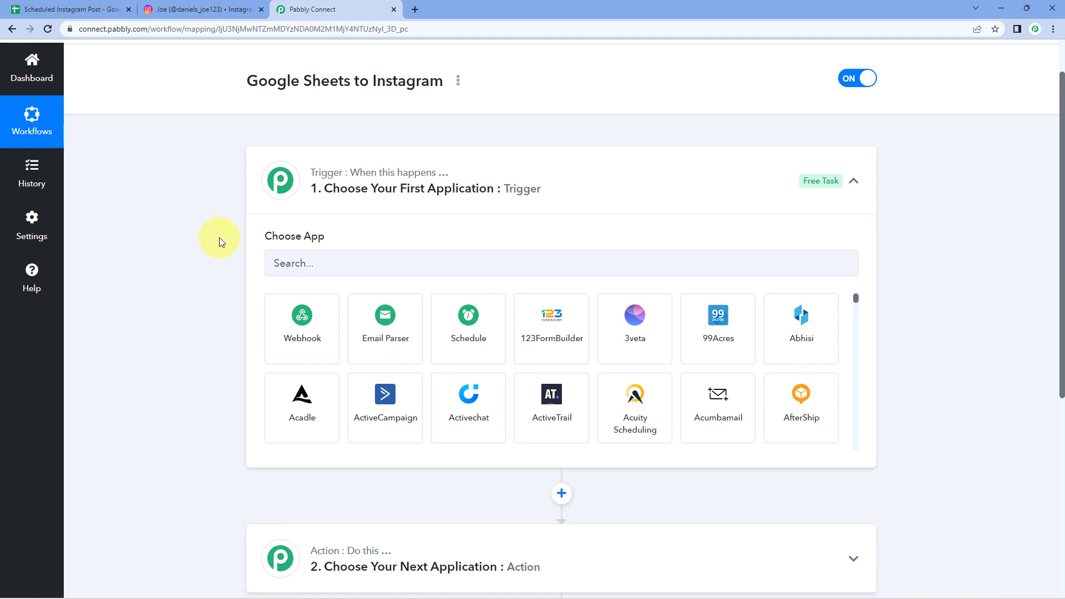
# Step: Switch to the Scheduled Instagram Post spreadsheet in Google Sheets and review its caption, image URL, publish date and status columns
pyautogui.click(94, 9)
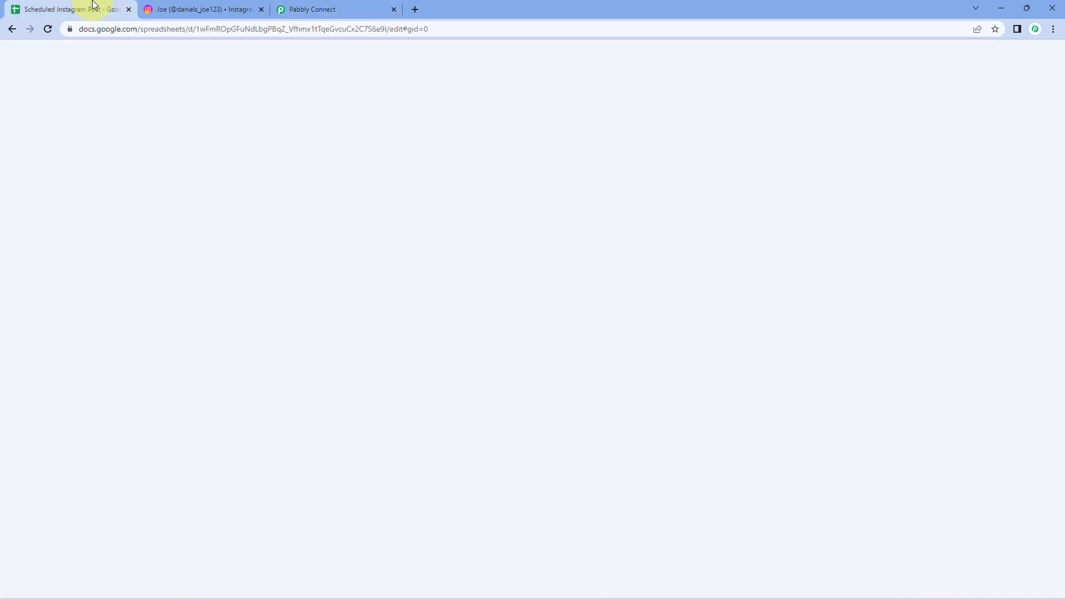
pyautogui.click(311, 9)
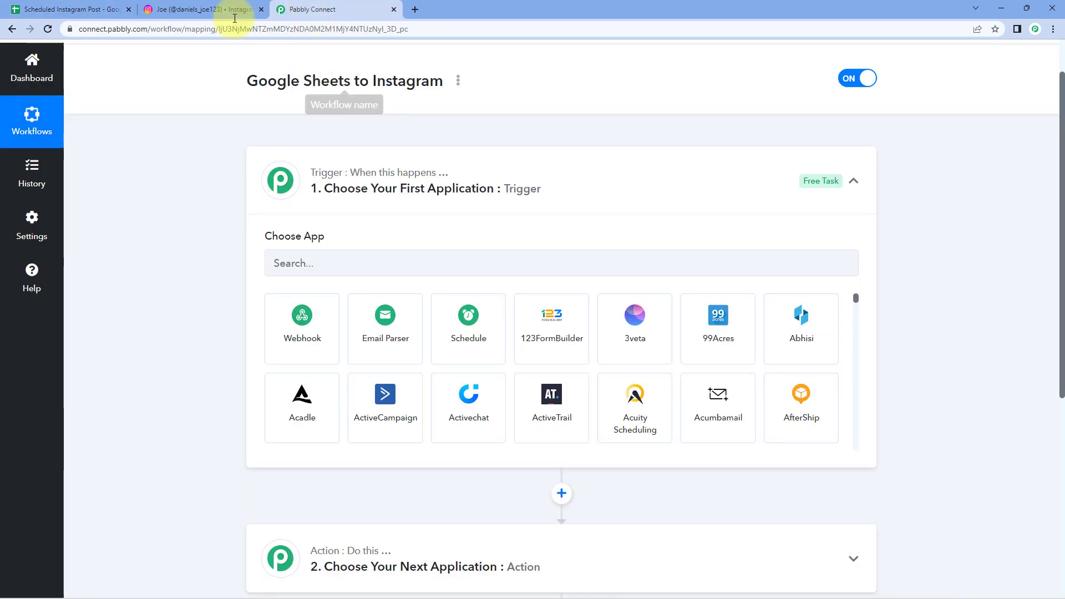
pyautogui.click(84, 8)
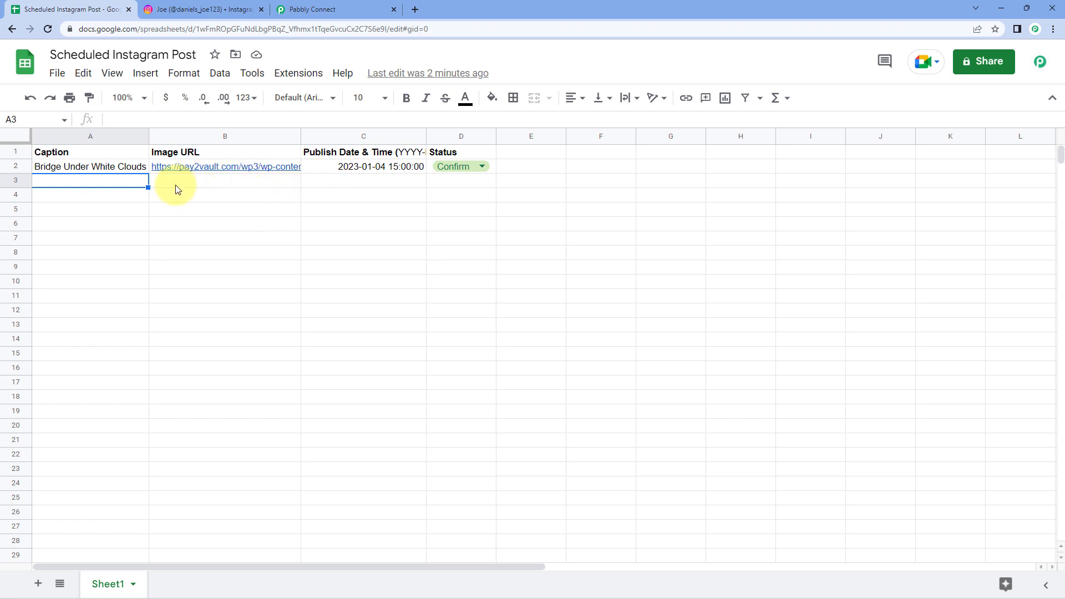
pyautogui.click(230, 184)
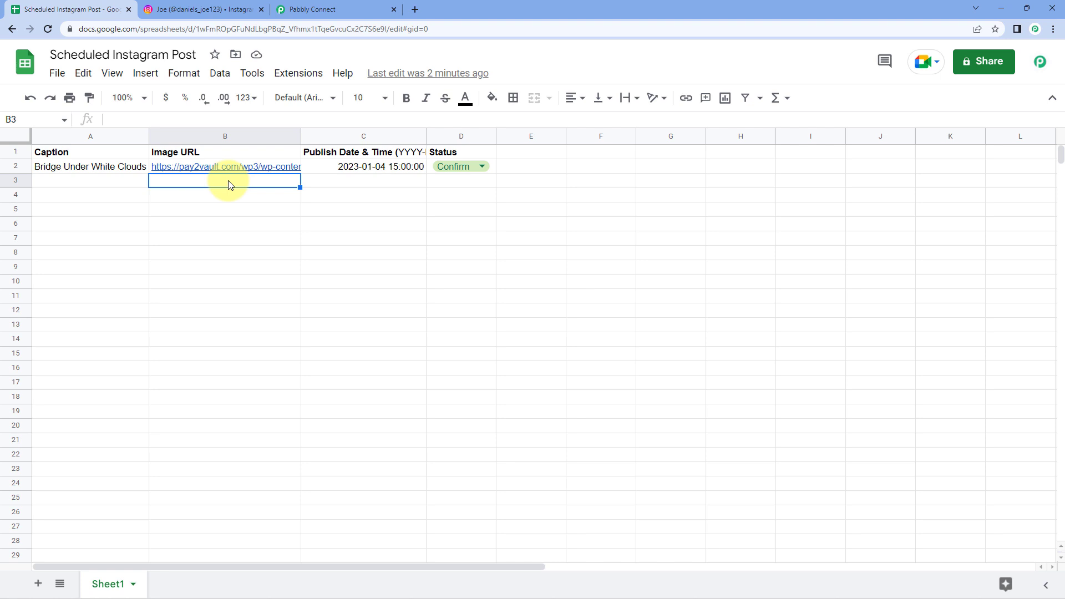
pyautogui.click(369, 183)
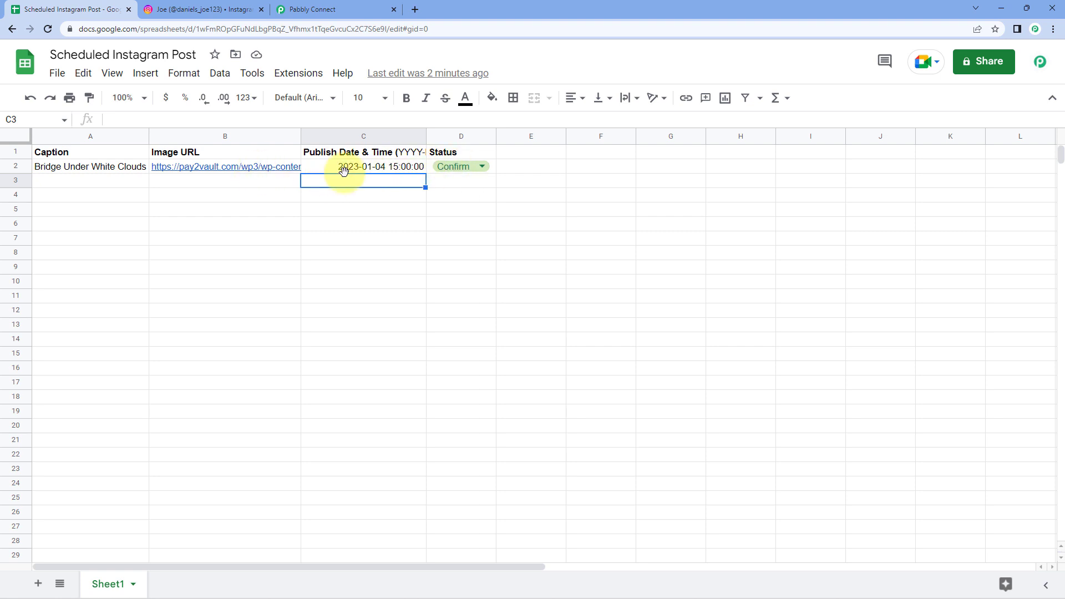
pyautogui.click(327, 13)
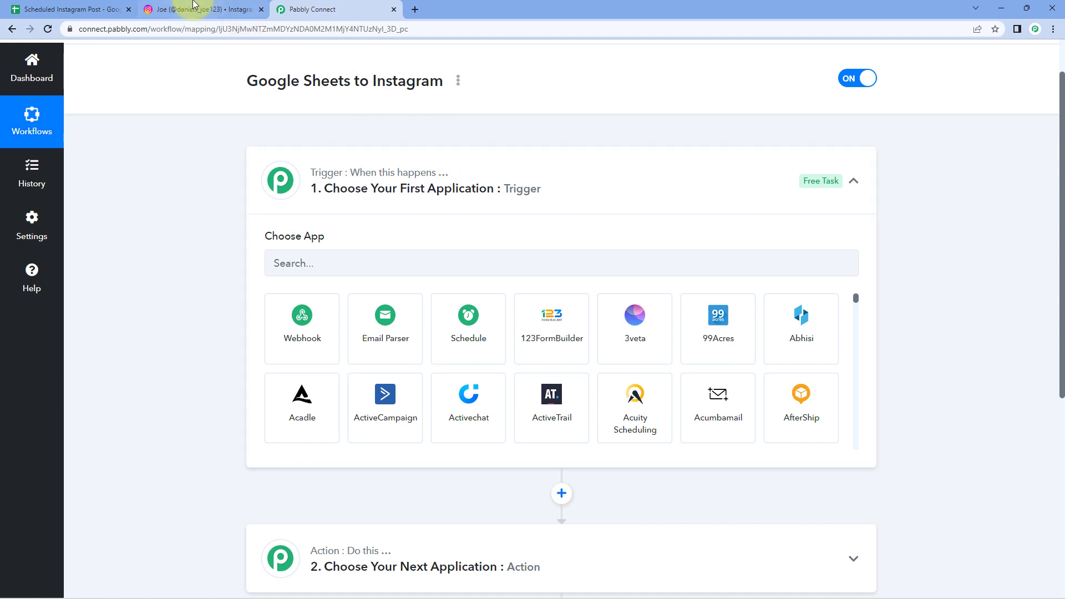
pyautogui.click(233, 9)
pyautogui.click(106, 9)
pyautogui.click(381, 162)
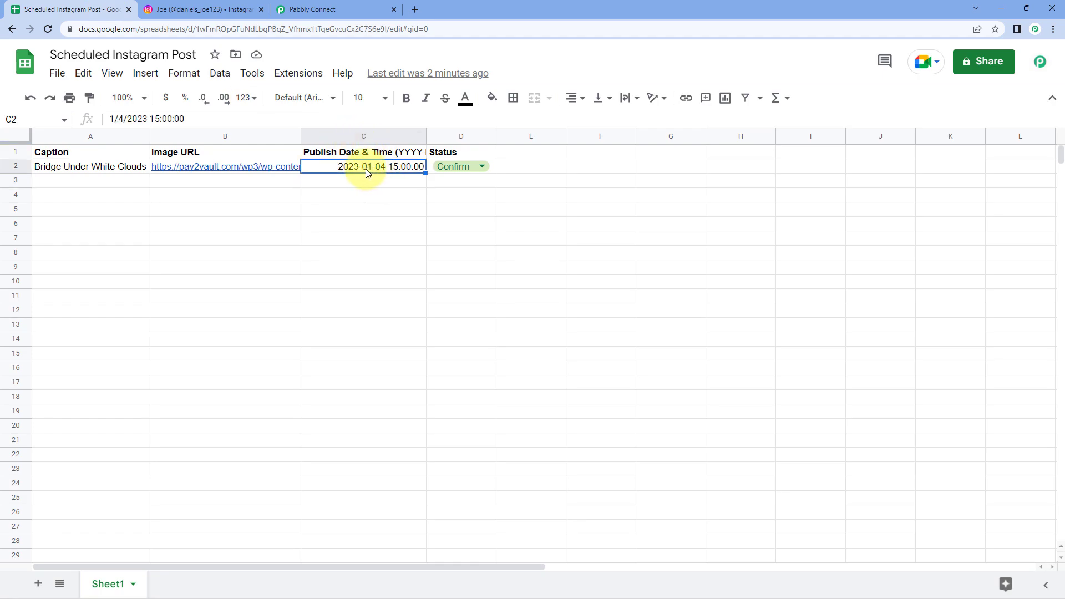
pyautogui.click(135, 180)
pyautogui.click(381, 7)
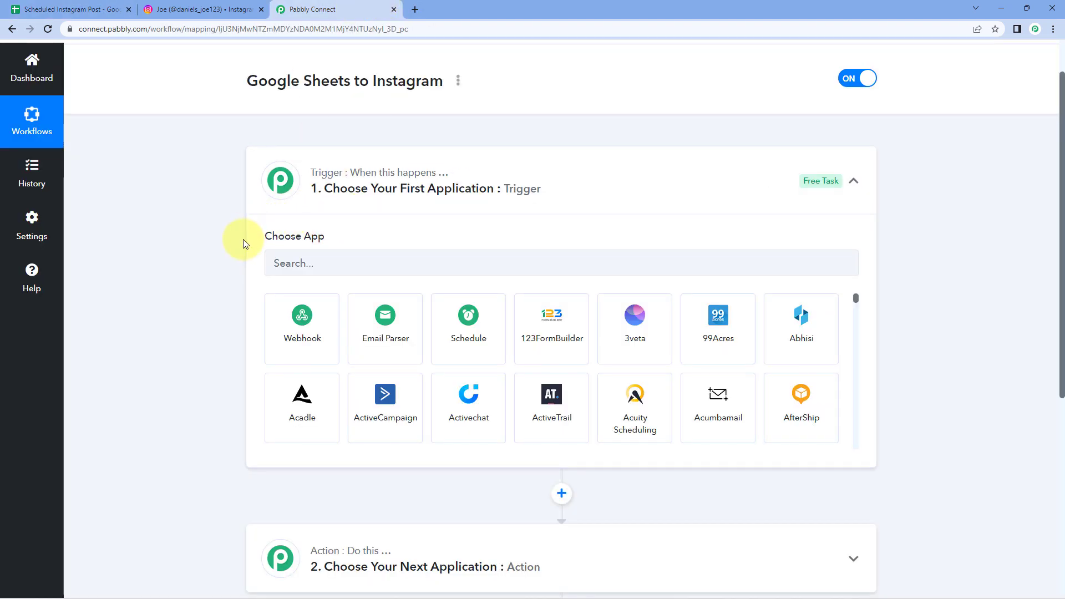
pyautogui.click(119, 9)
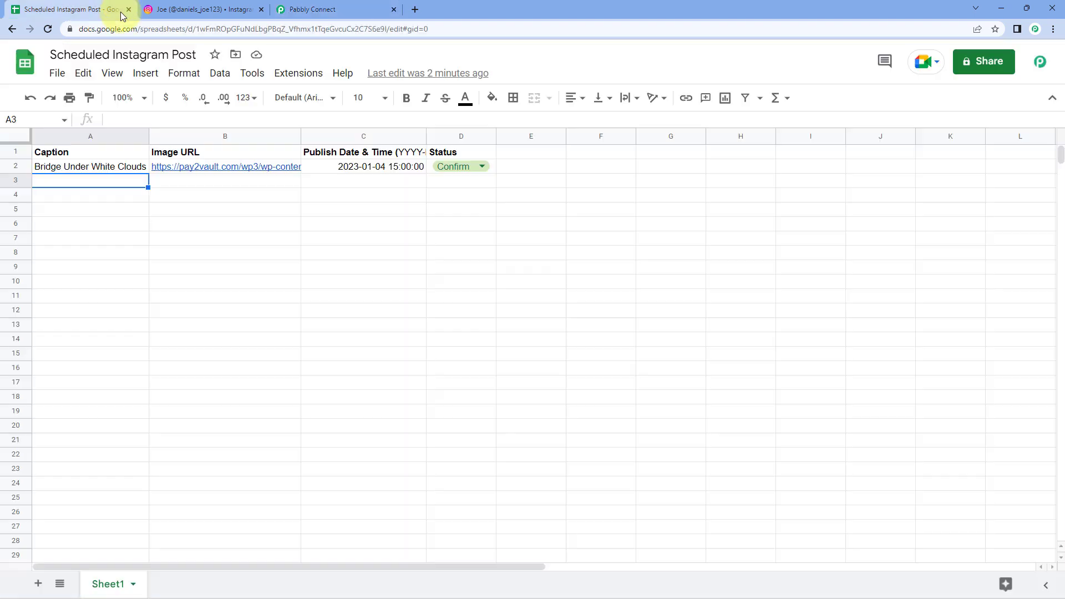
# Step: Back in Pabbly Connect, set the trigger app to Google Sheets with the New or Updated Spreadsheet Row event
pyautogui.click(327, 8)
pyautogui.click(352, 261)
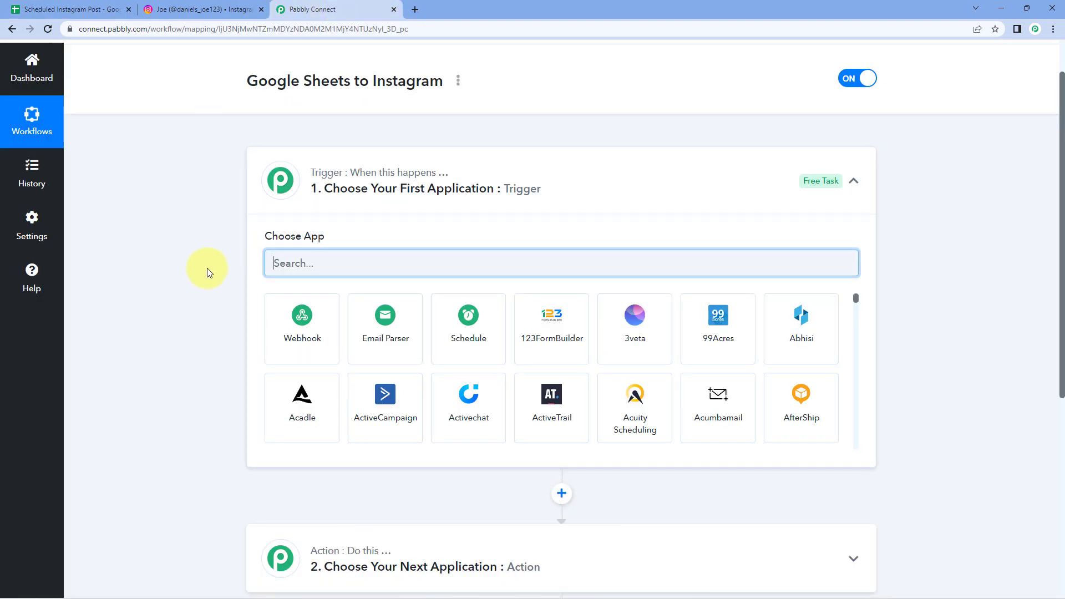
pyautogui.write('Google')
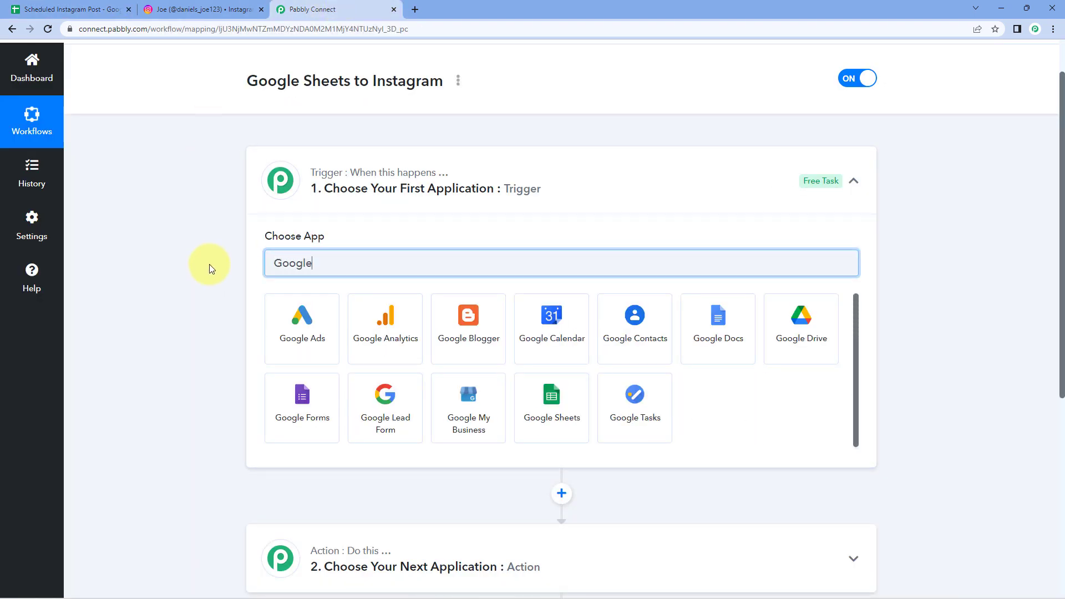
pyautogui.write(' Sheets')
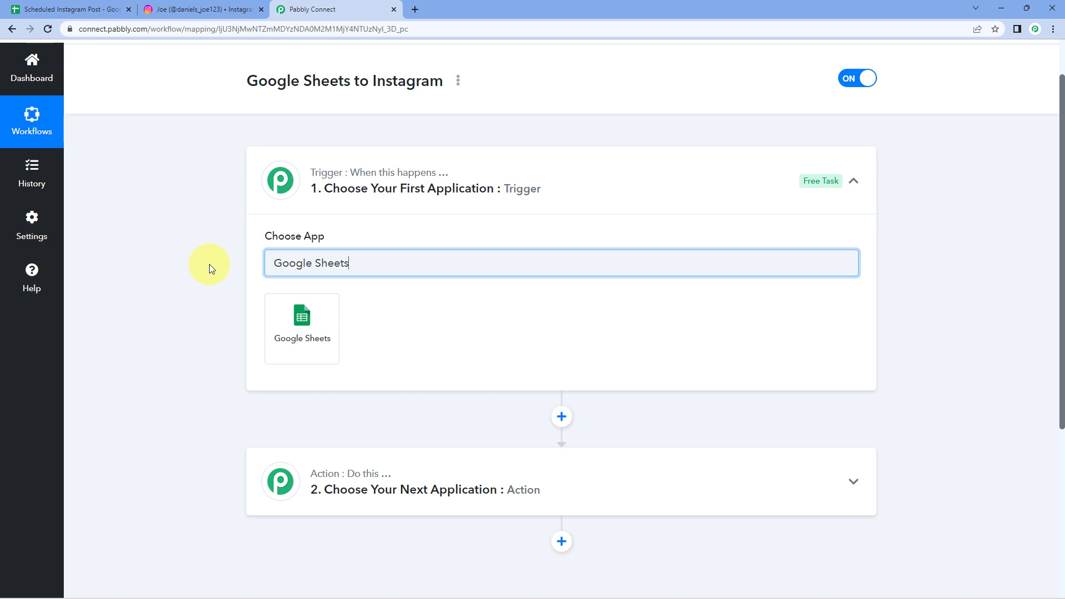
pyautogui.click(315, 317)
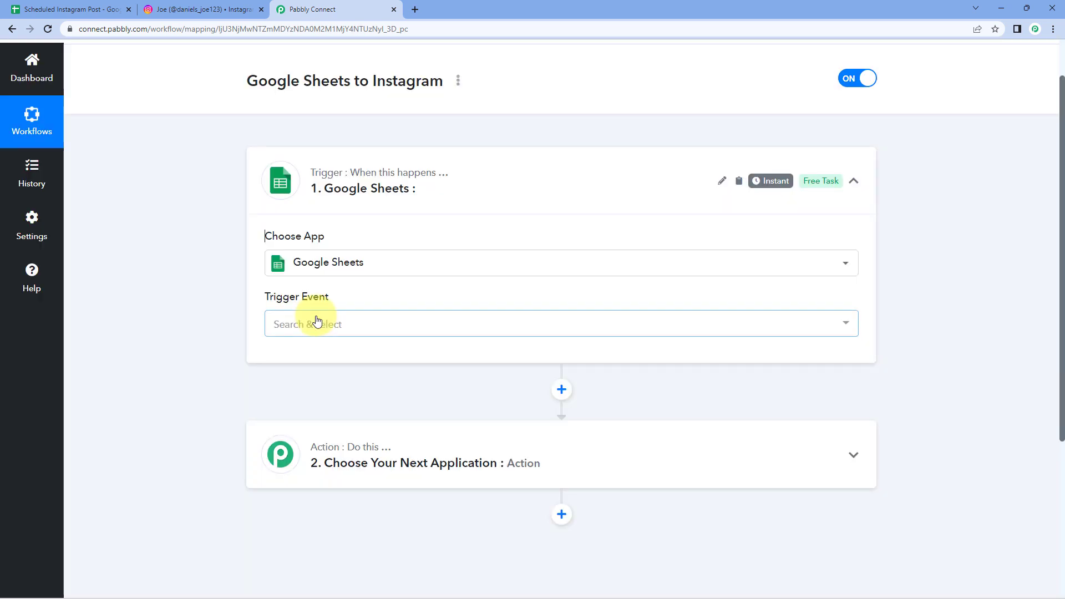
pyautogui.click(359, 326)
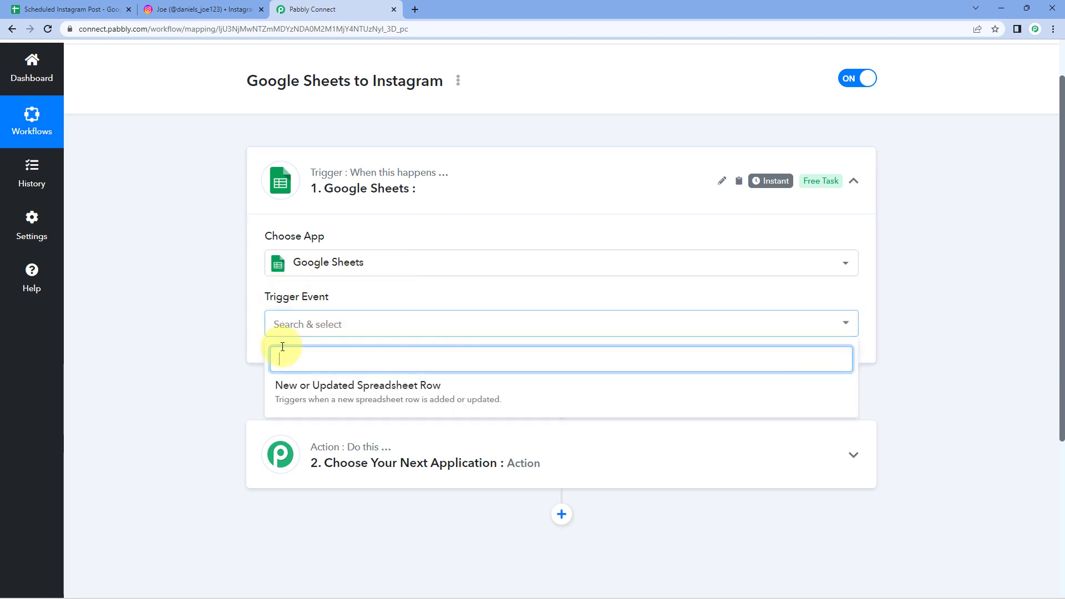
pyautogui.click(335, 392)
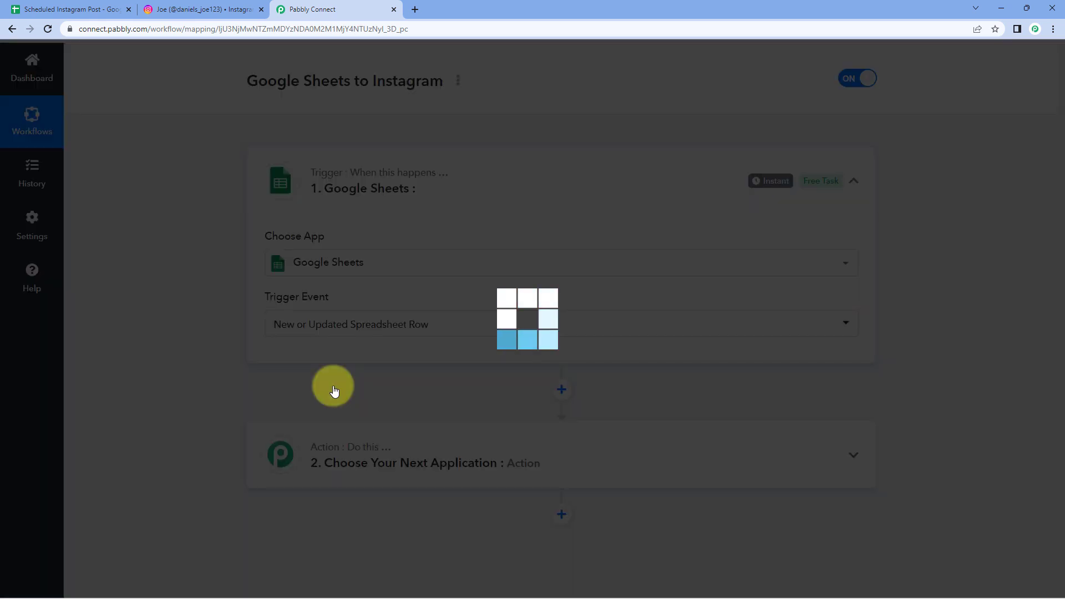
# Step: Review the Google Sheets trigger's setup instructions and copy its webhook URL
pyautogui.scroll(-2, 178, 331)
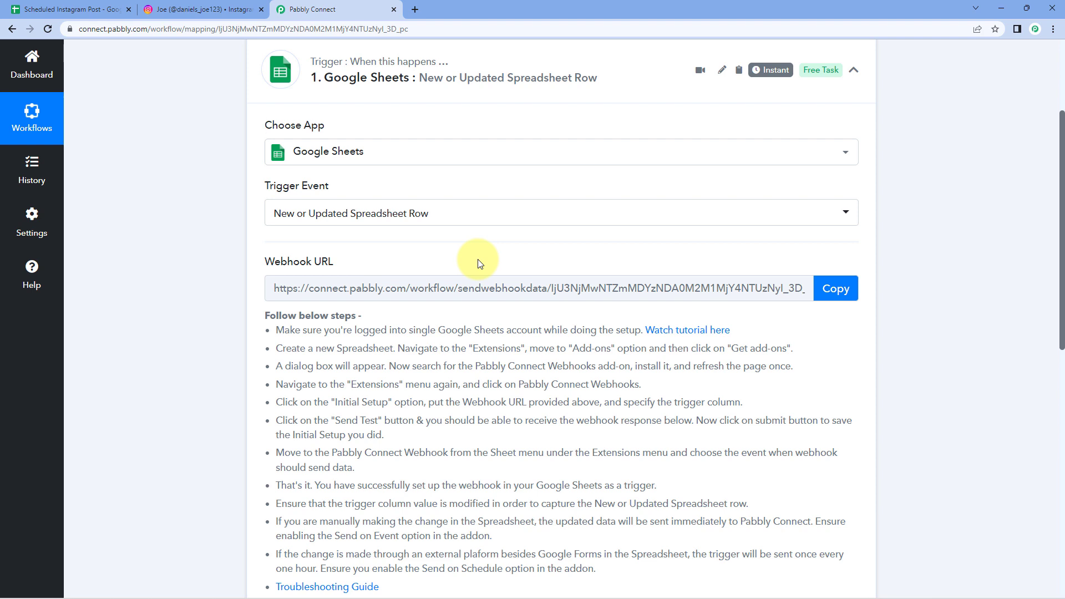
pyautogui.scroll(-1, 479, 264)
pyautogui.moveTo(274, 273); pyautogui.dragTo(411, 536)
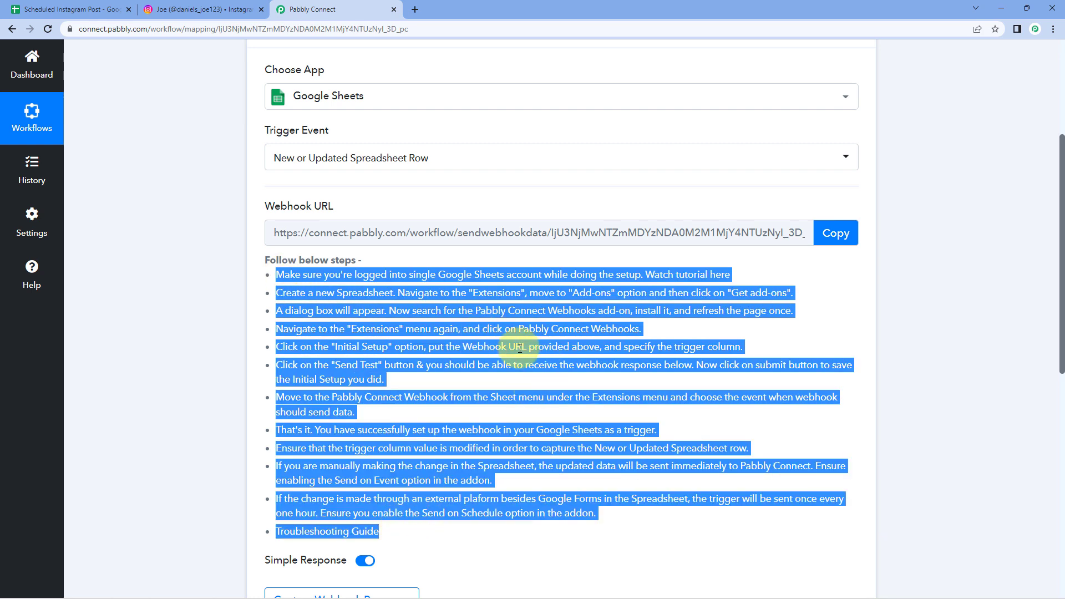
pyautogui.click(757, 277)
pyautogui.click(835, 235)
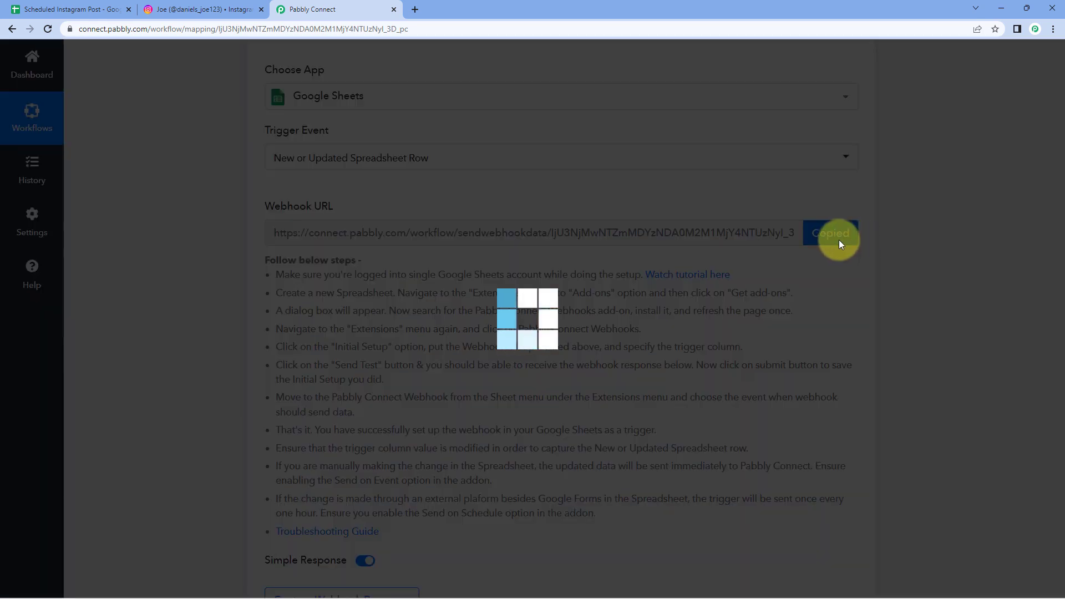
# Step: In the Scheduled Instagram Post spreadsheet, search the add-on marketplace for Pabbly Connect Webhooks, check its installation status, and close the marketplace
pyautogui.click(65, 7)
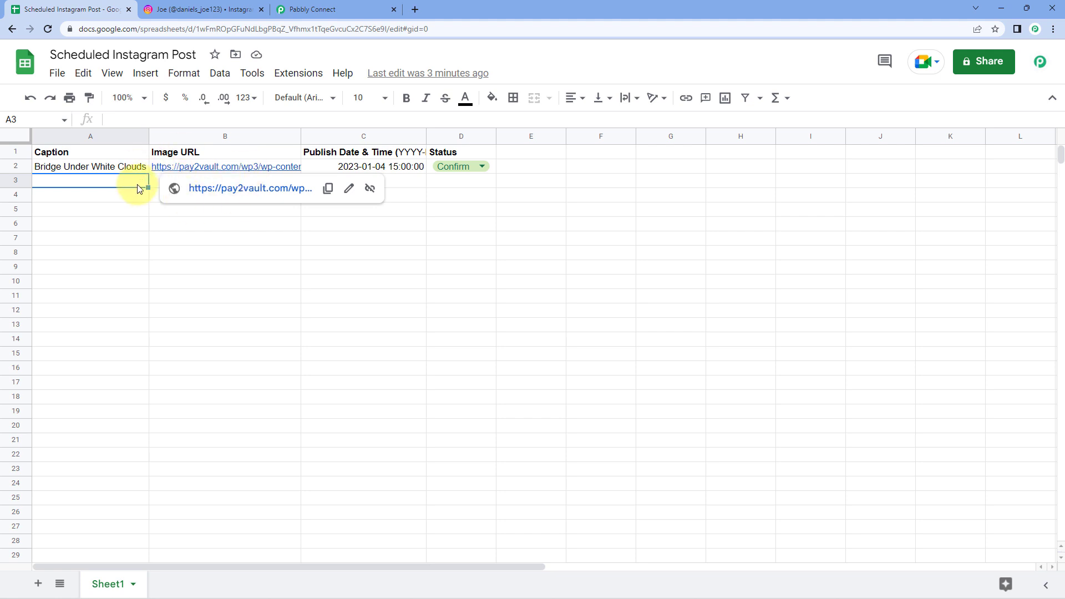
pyautogui.click(299, 73)
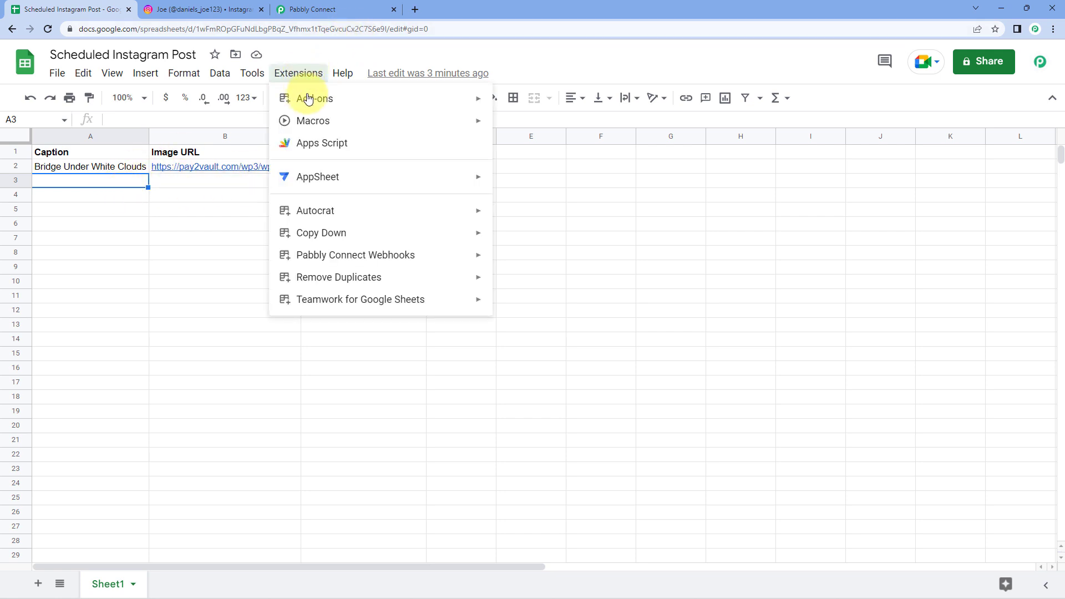
pyautogui.moveTo(372, 99)
pyautogui.click(561, 104)
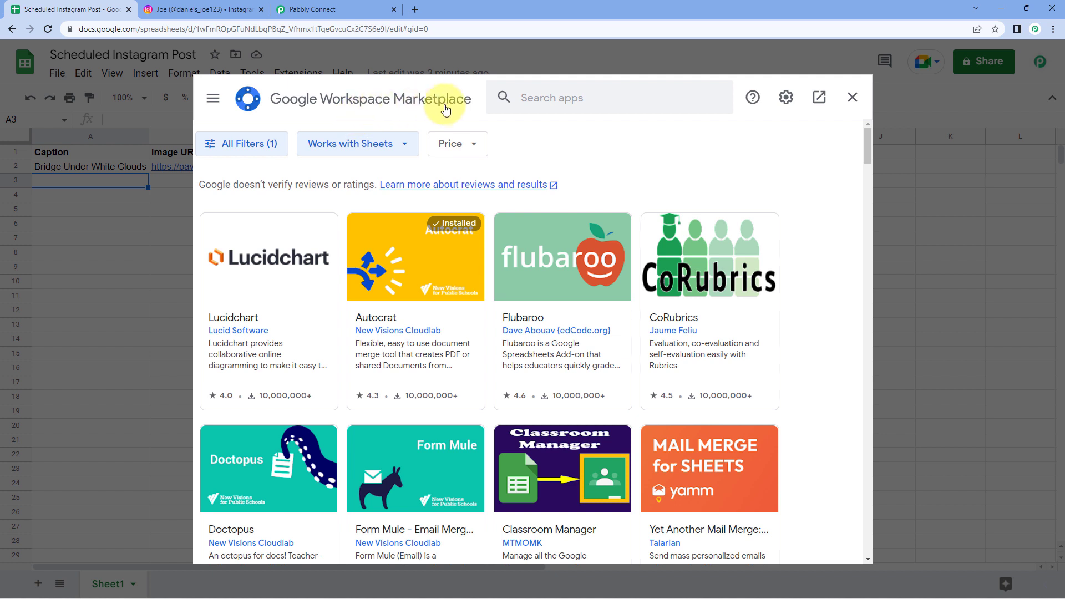
pyautogui.click(552, 101)
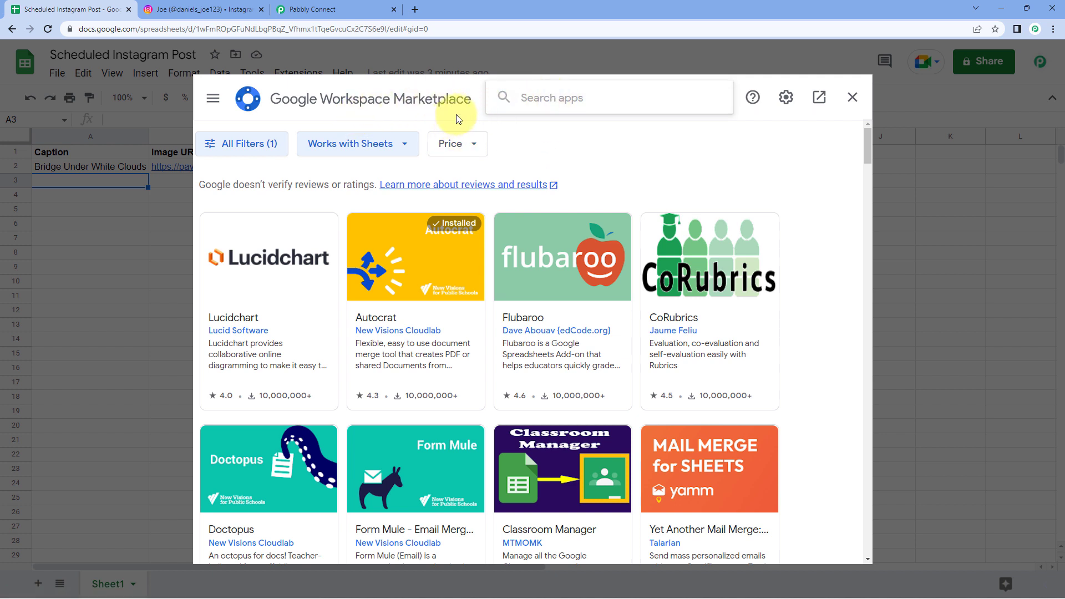
pyautogui.write('Pabbly')
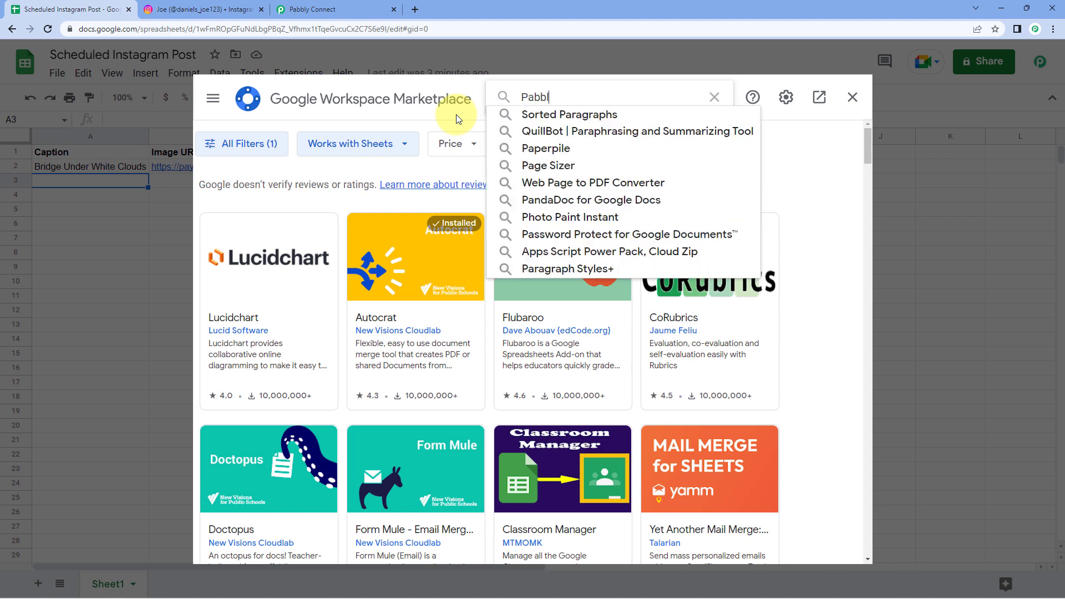
pyautogui.click(545, 114)
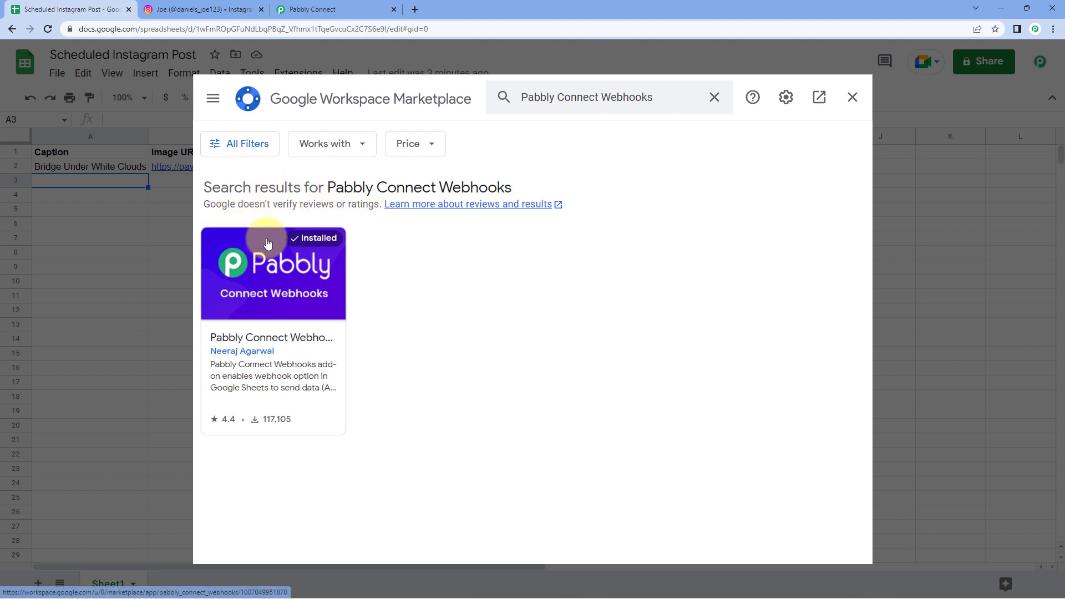
pyautogui.click(853, 97)
# Step: Reload the spreadsheet and check which Google account is signed in
pyautogui.click(47, 29)
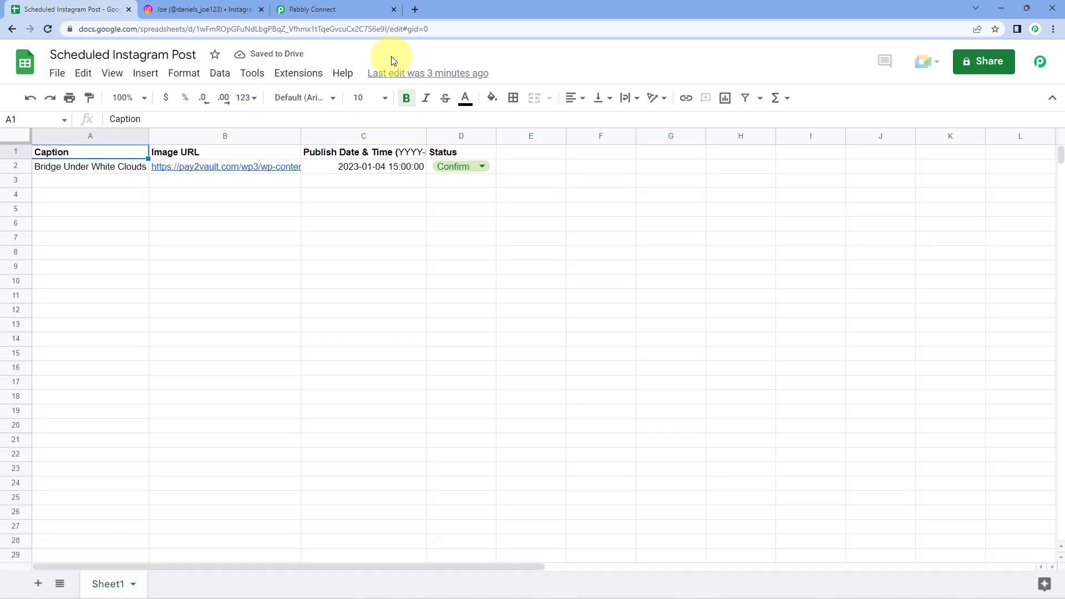
pyautogui.click(1033, 67)
pyautogui.click(460, 60)
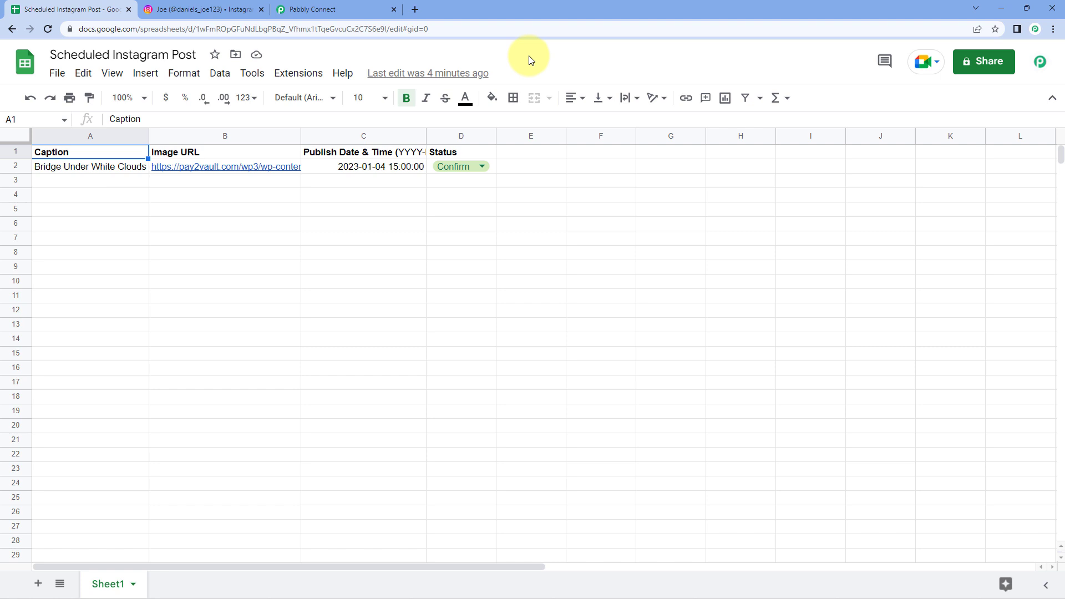
# Step: Open the Pabbly Connect Webhooks initial setup for Sheet1 and fill in the webhook URL copied from the Pabbly Connect trigger
pyautogui.click(301, 76)
pyautogui.moveTo(373, 259)
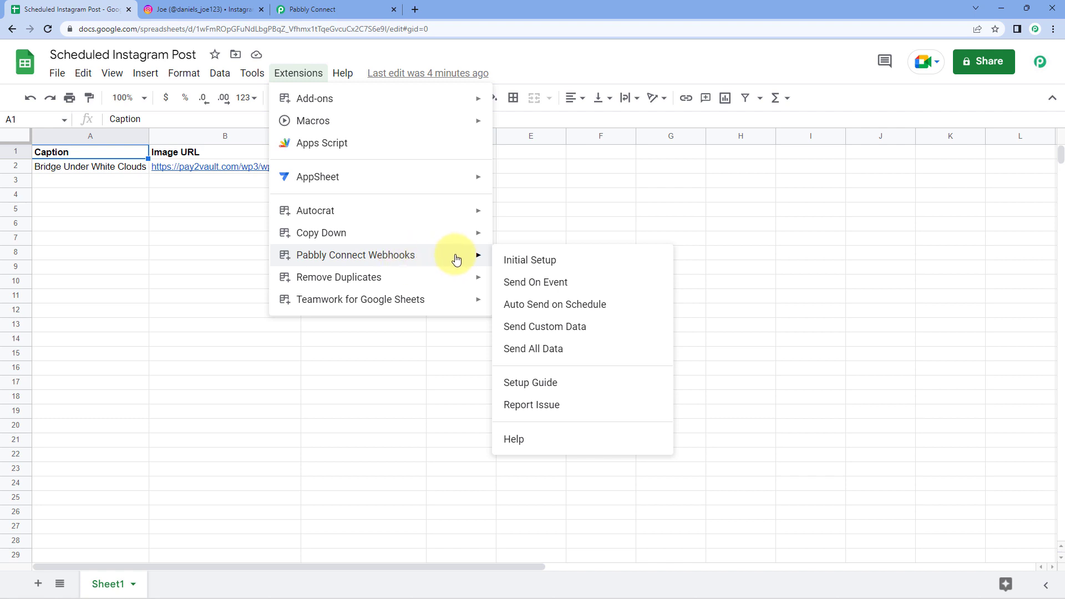
pyautogui.click(567, 259)
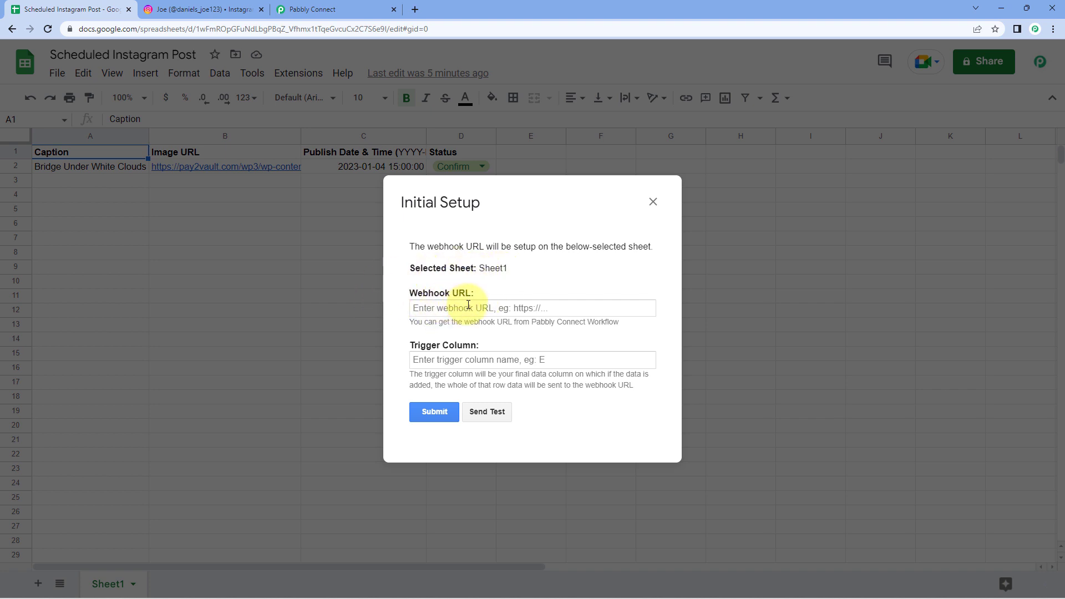
pyautogui.click(324, 9)
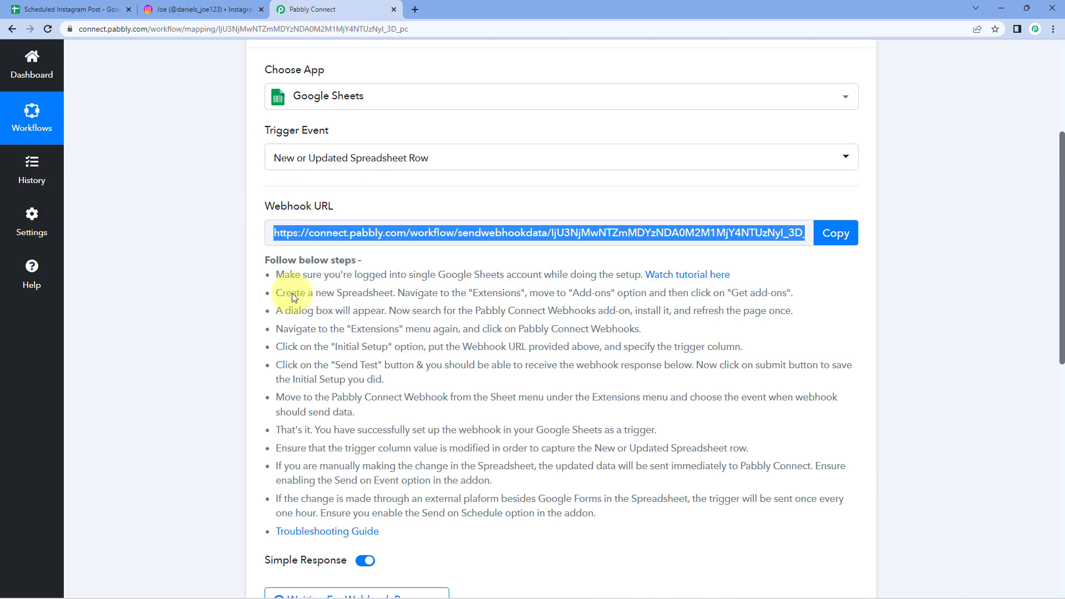
pyautogui.click(835, 233)
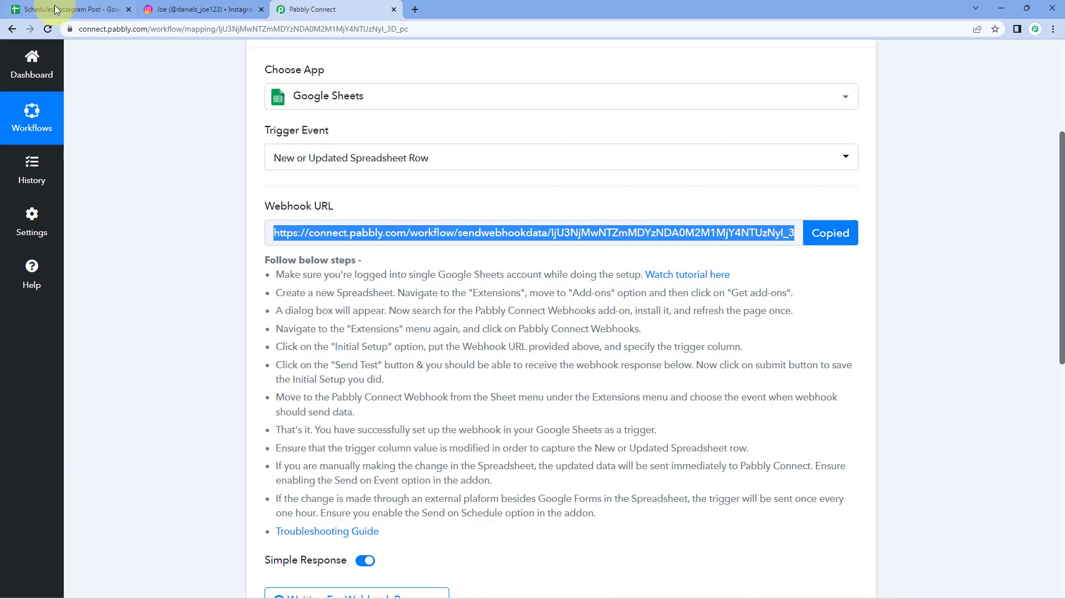
pyautogui.click(56, 9)
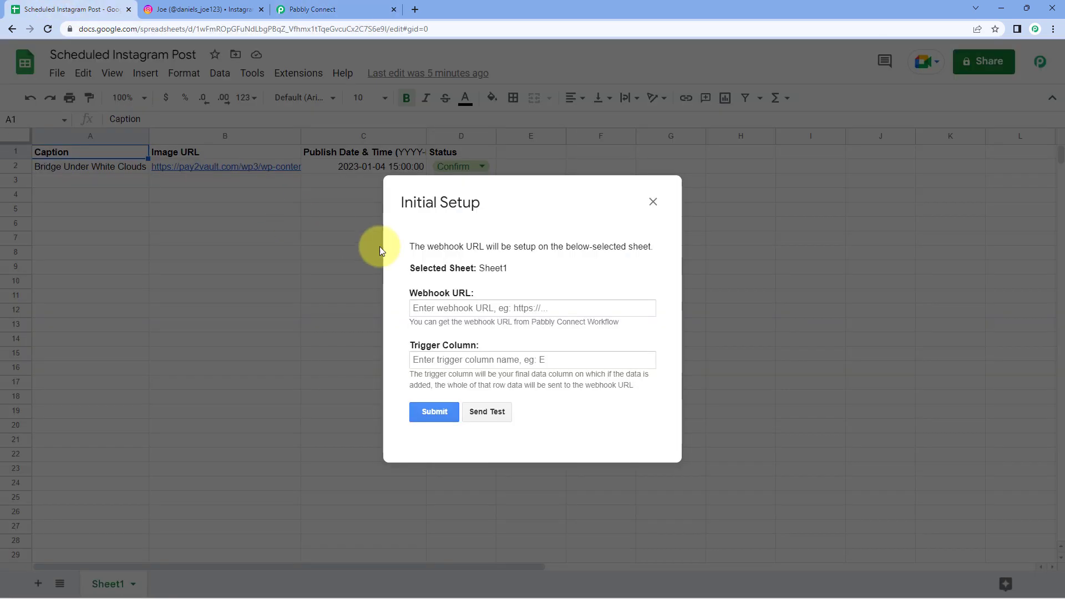
pyautogui.click(442, 307)
pyautogui.rightClick(443, 307)
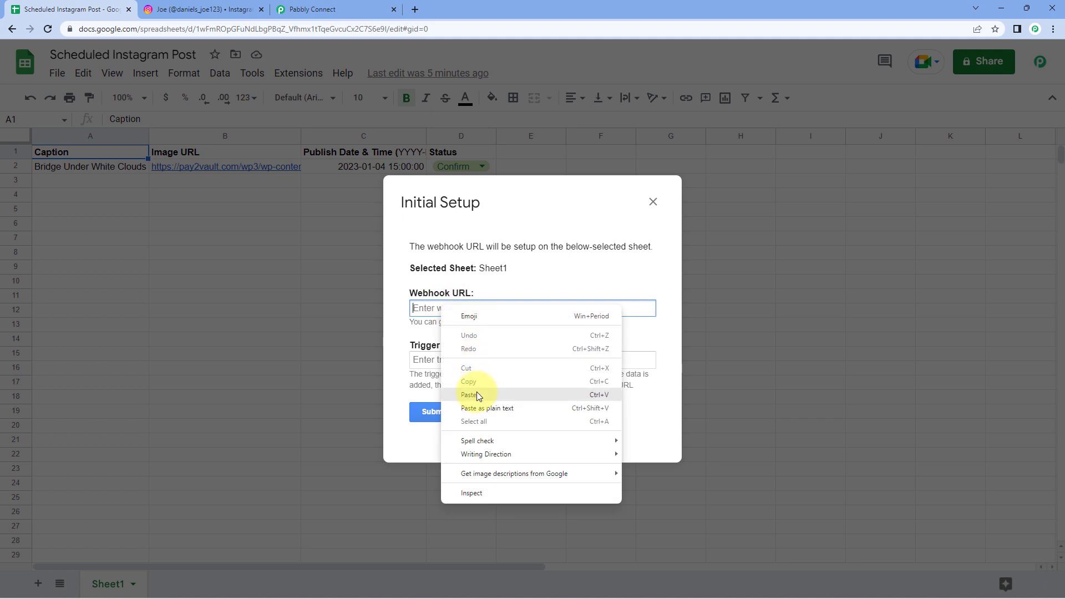
pyautogui.click(477, 392)
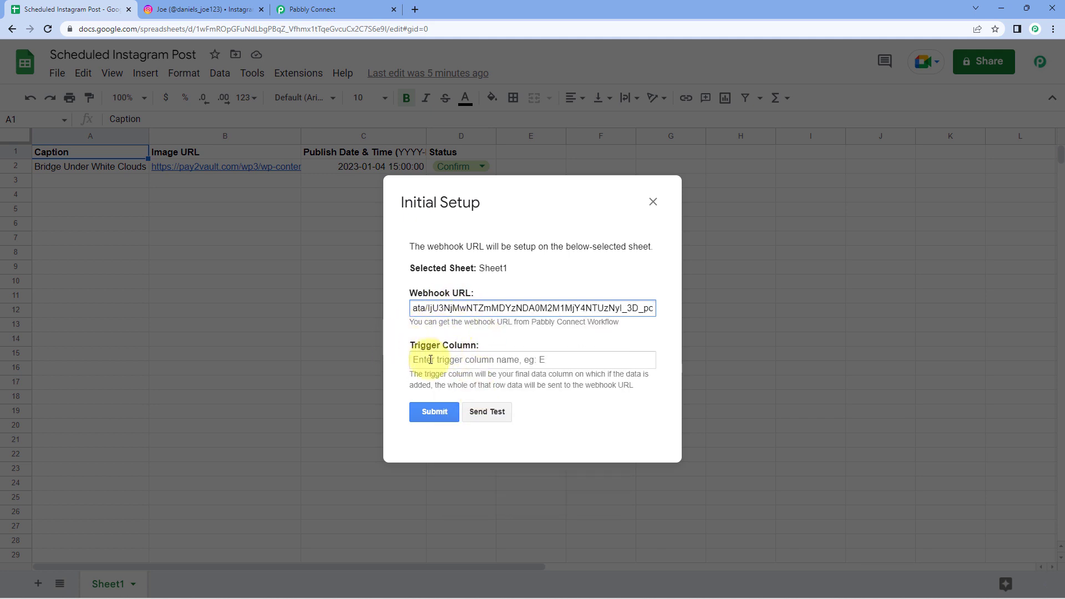
# Step: Move the Initial Setup dialog clear of the sheet data, set the trigger column to D, and send test data
pyautogui.click(514, 340)
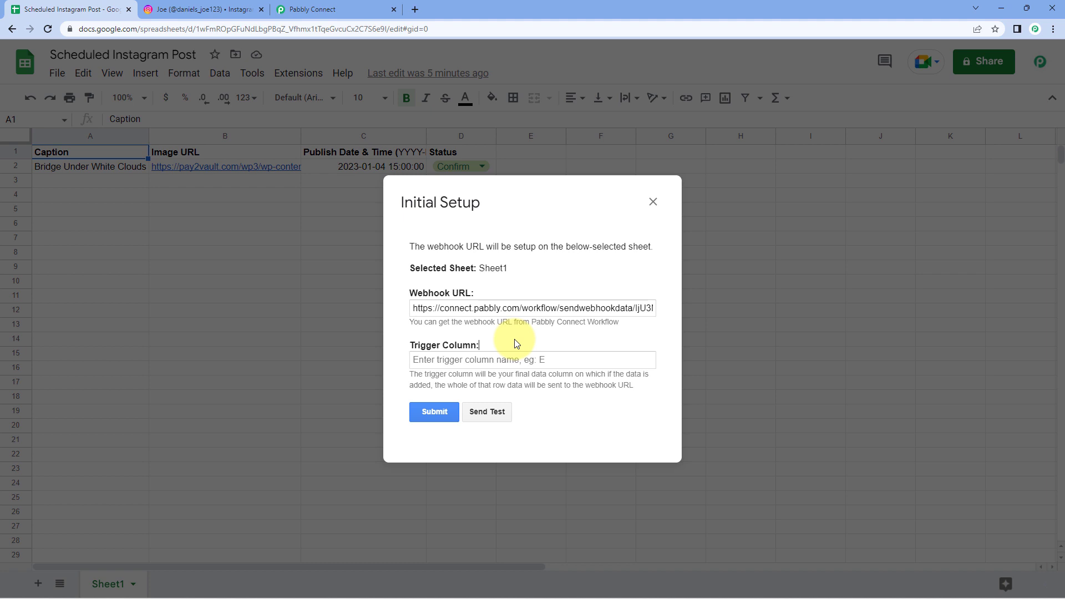
pyautogui.click(534, 223)
pyautogui.moveTo(538, 224); pyautogui.dragTo(729, 237)
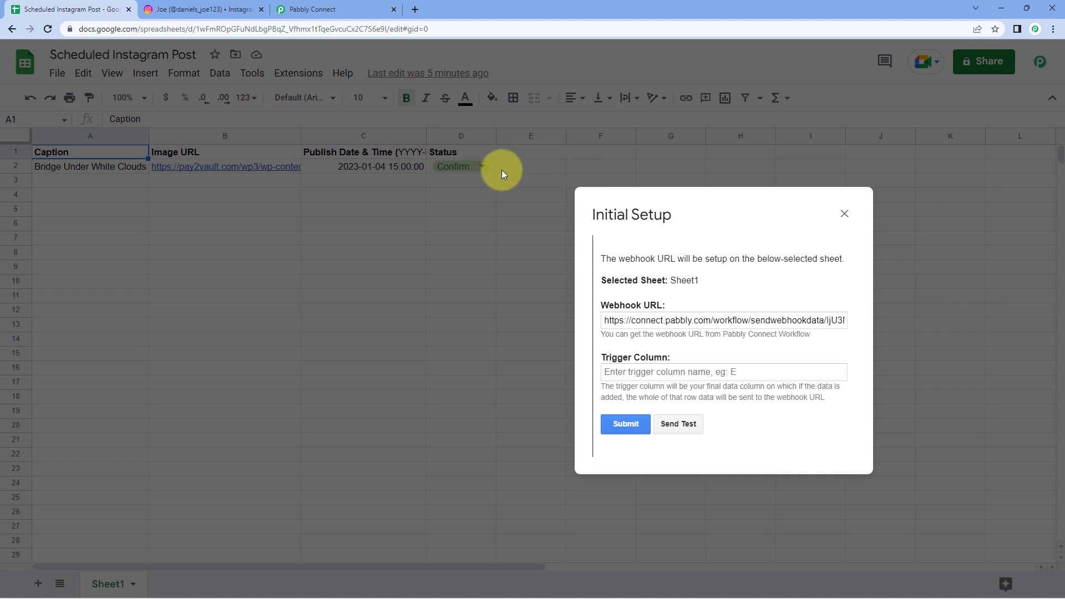
pyautogui.click(616, 372)
pyautogui.write('D')
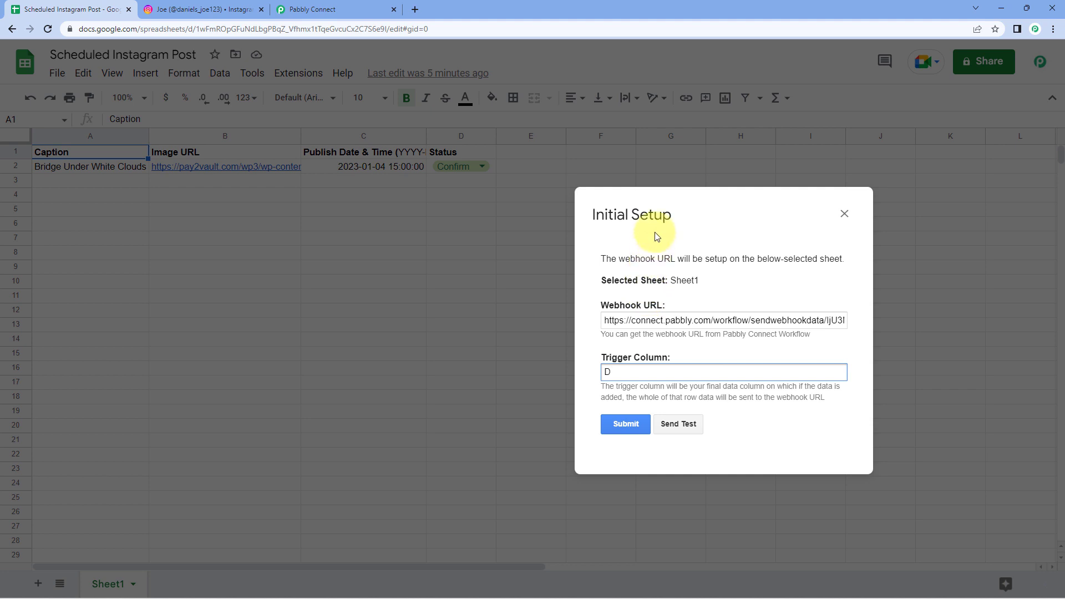
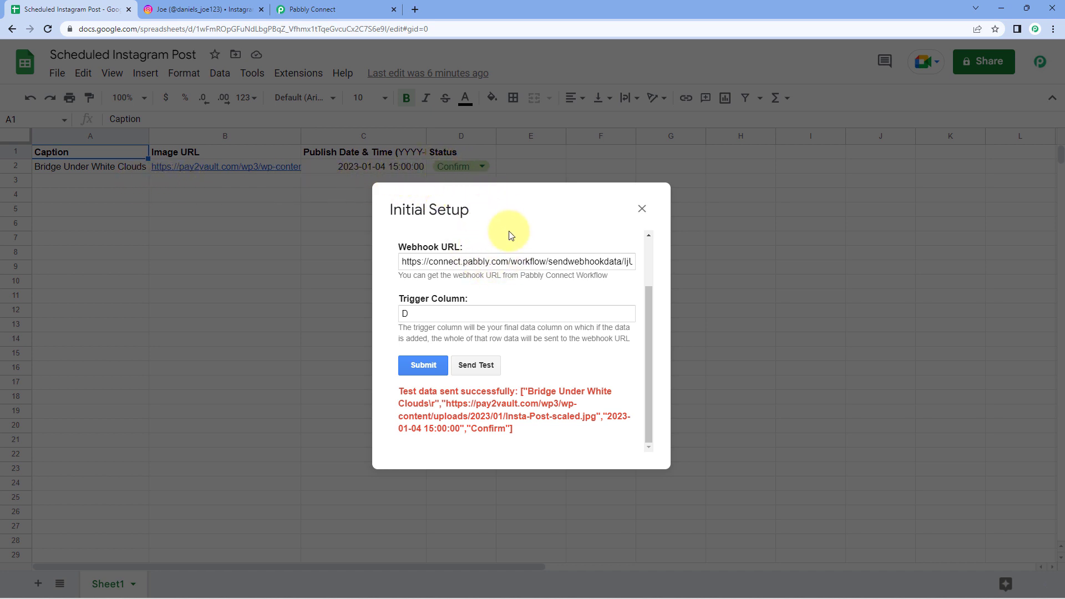
# Step: In Pabbly Connect, review the received webhook response and compare its Status and Publish Date & Time with the spreadsheet row
pyautogui.click(343, 9)
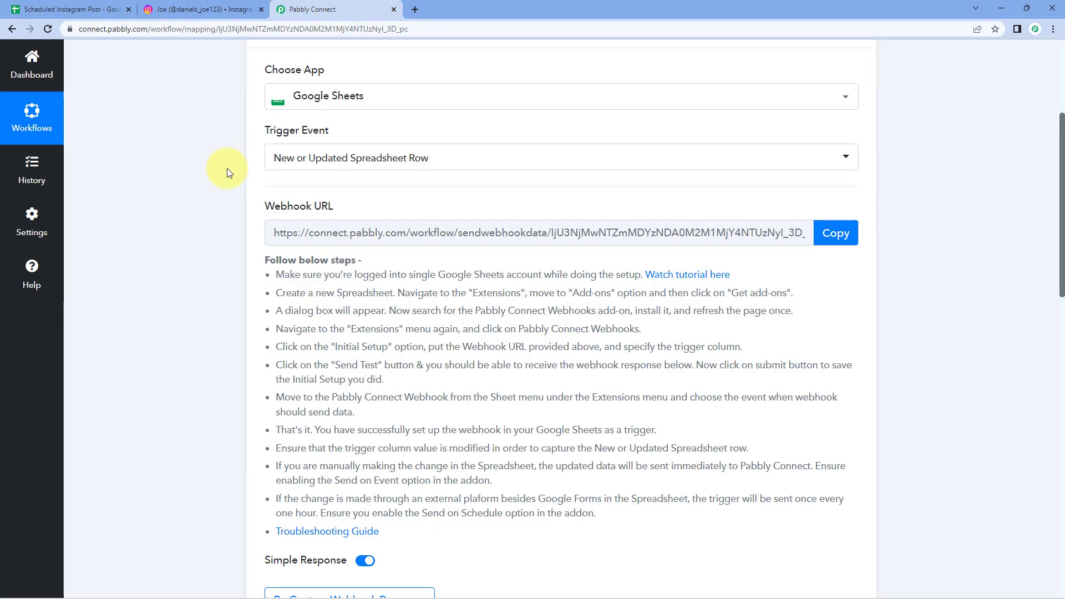
pyautogui.scroll(-4, 227, 168)
pyautogui.scroll(-5, 227, 170)
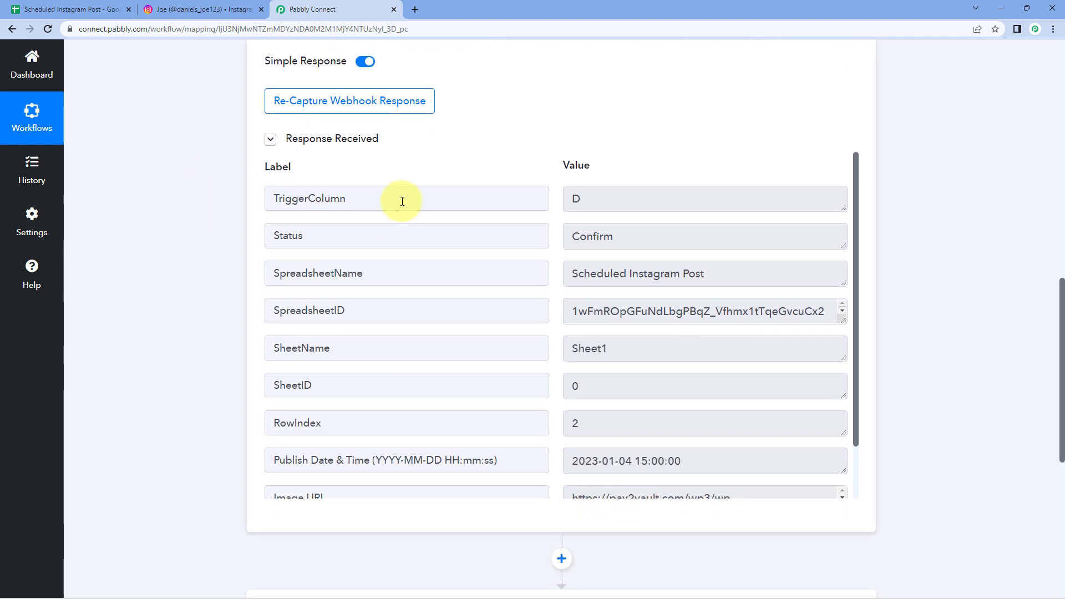
pyautogui.moveTo(342, 234); pyautogui.dragTo(272, 233)
pyautogui.click(72, 9)
pyautogui.click(348, 8)
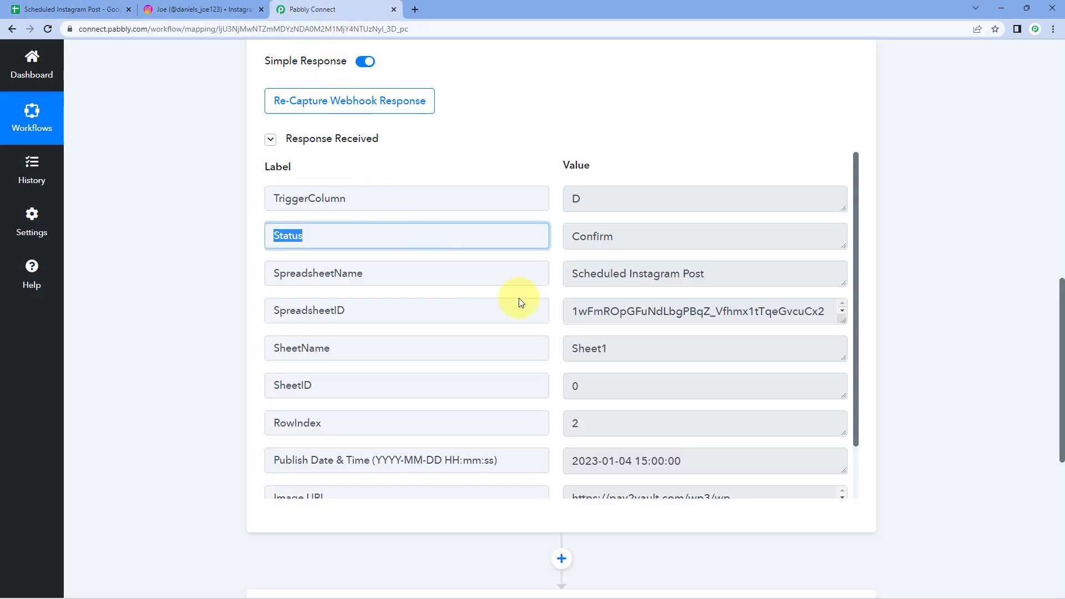
pyautogui.scroll(-2, 677, 274)
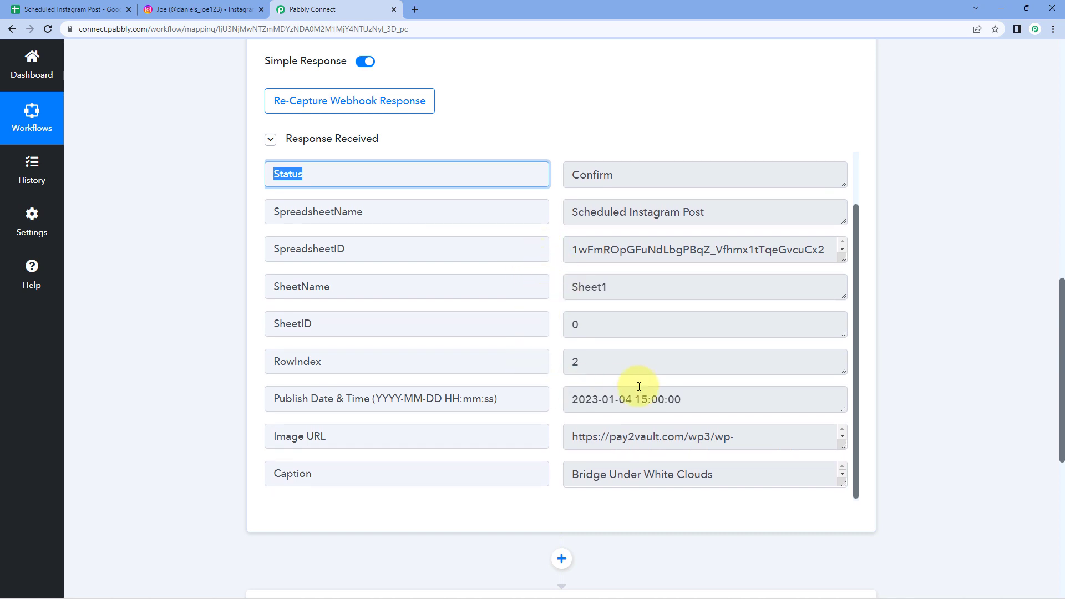
pyautogui.click(702, 402)
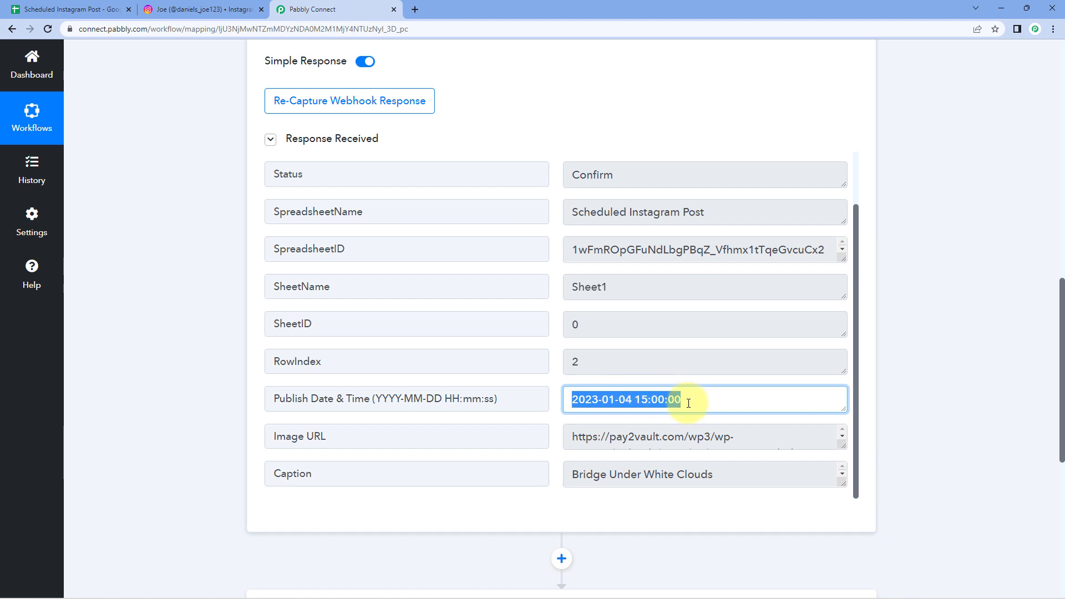
pyautogui.click(69, 10)
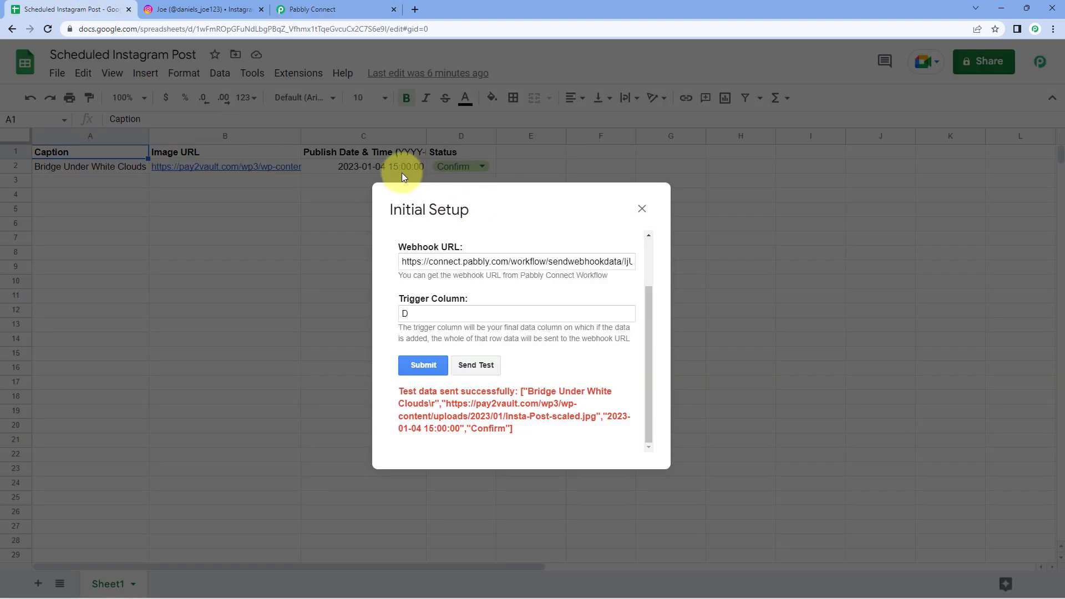
pyautogui.click(333, 10)
# Step: Enlarge the Image URL and Caption values in the response and compare the image link with the spreadsheet
pyautogui.click(604, 436)
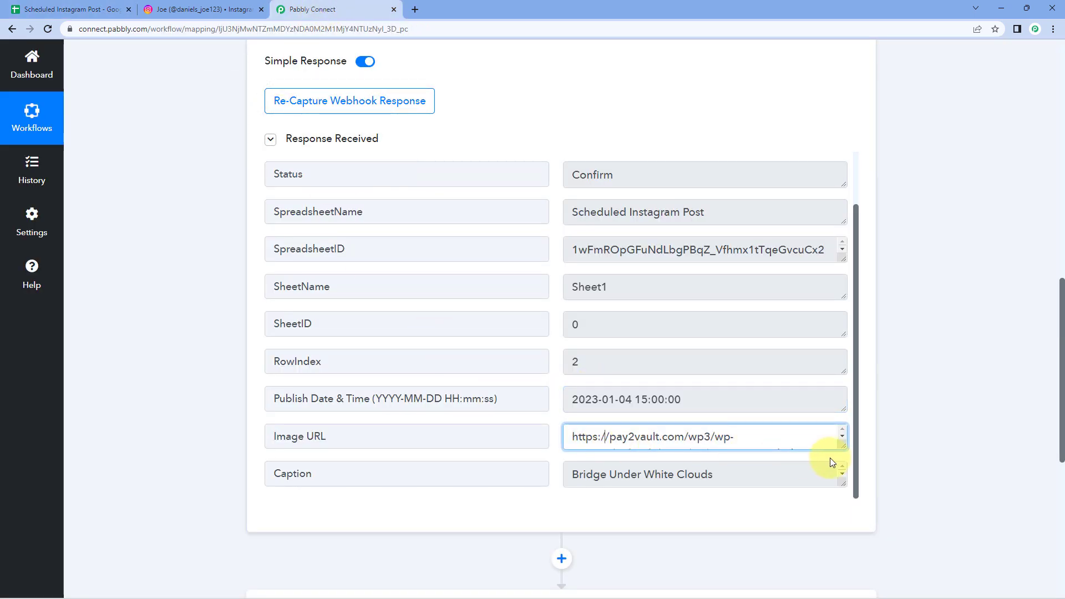
pyautogui.moveTo(846, 445); pyautogui.dragTo(556, 434)
pyautogui.click(566, 411)
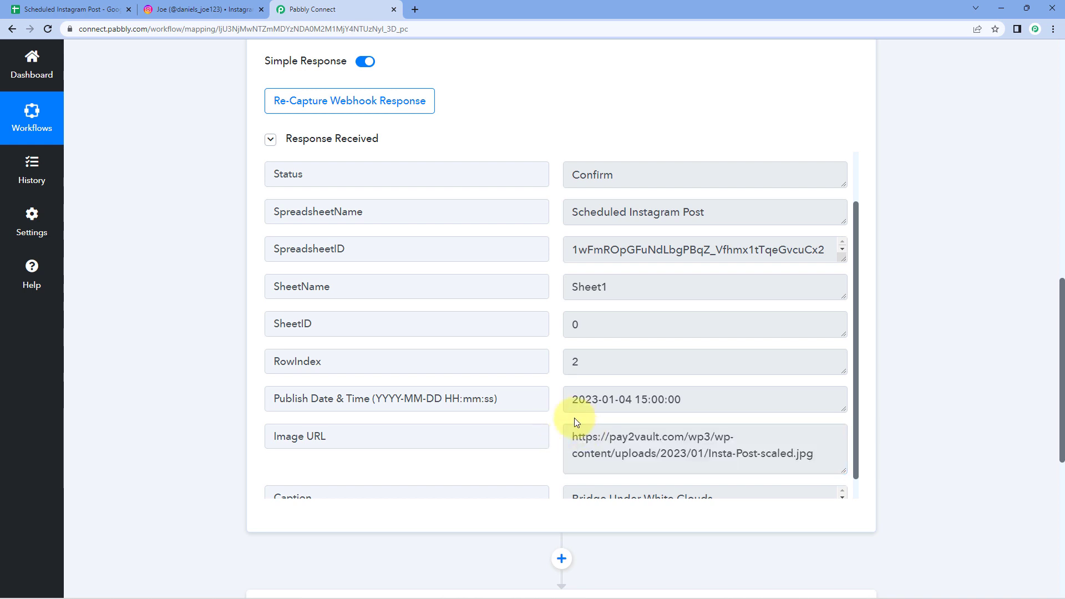
pyautogui.click(83, 9)
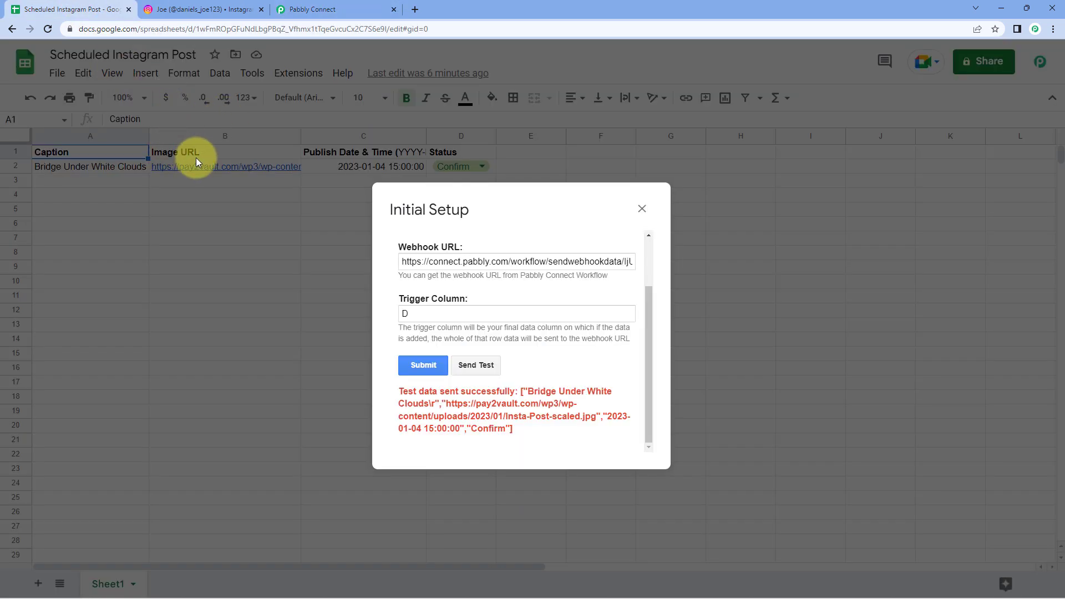
pyautogui.click(305, 5)
pyautogui.scroll(-2, 560, 485)
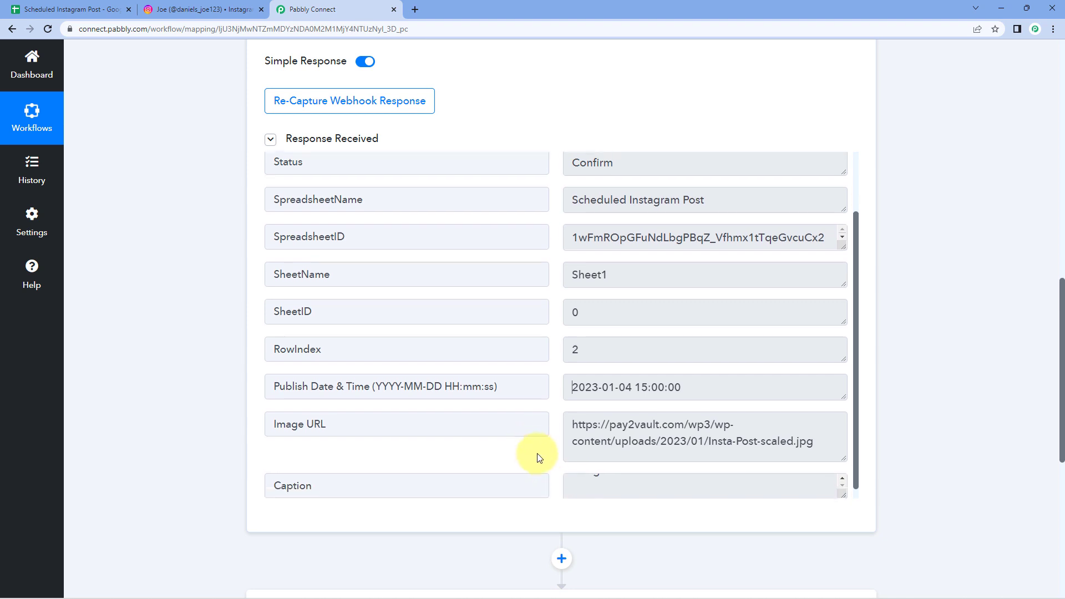
pyautogui.scroll(1, 640, 471)
pyautogui.moveTo(844, 484); pyautogui.dragTo(843, 508)
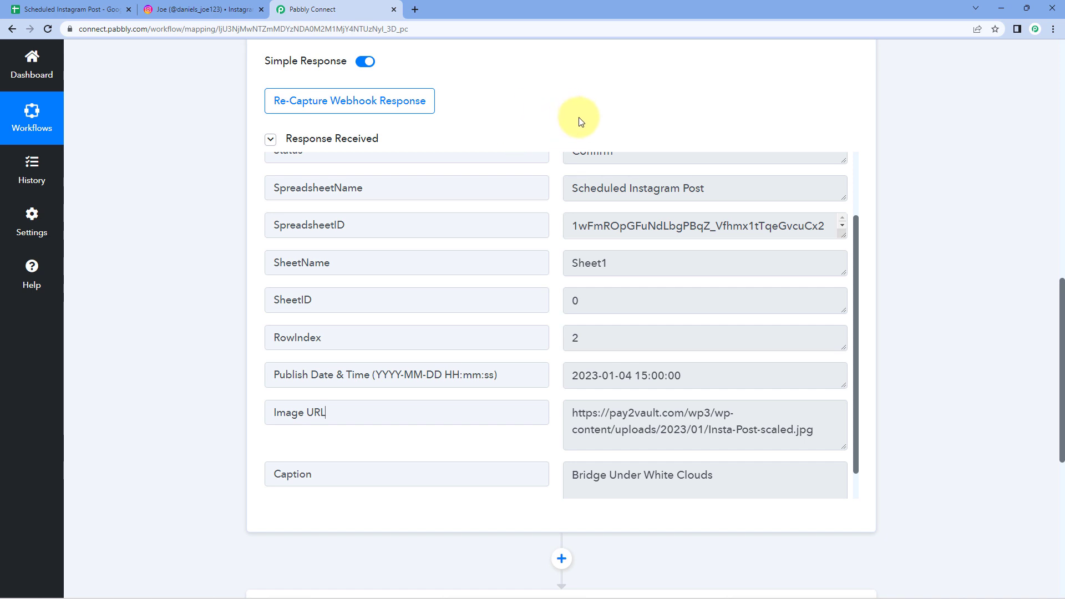
pyautogui.scroll(3, 544, 209)
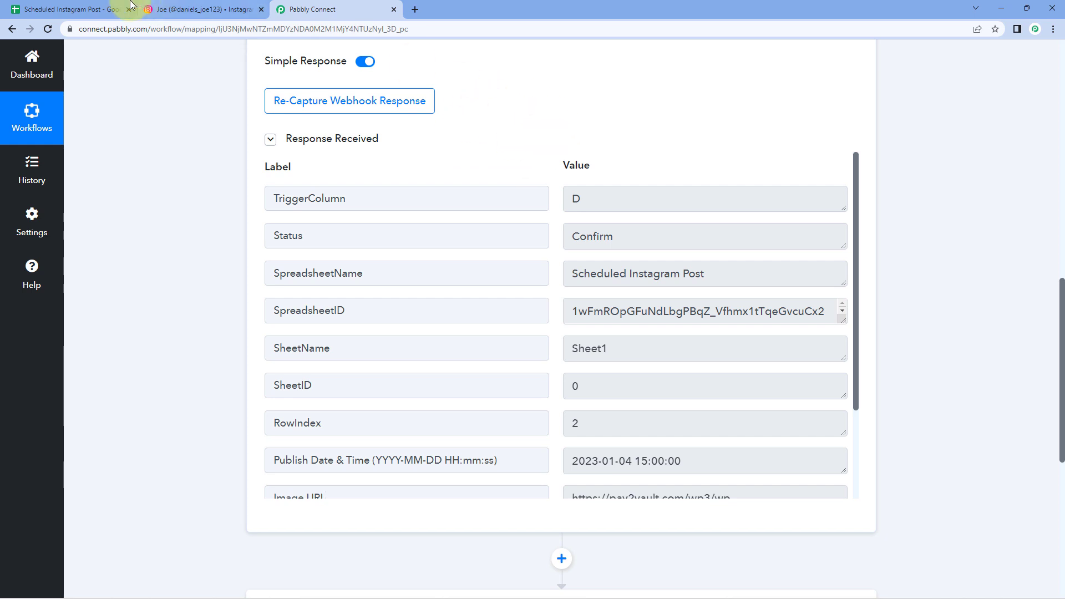
# Step: Return to the Scheduled Instagram Post spreadsheet, submit the webhook's initial setup, and close the dialog
pyautogui.click(77, 7)
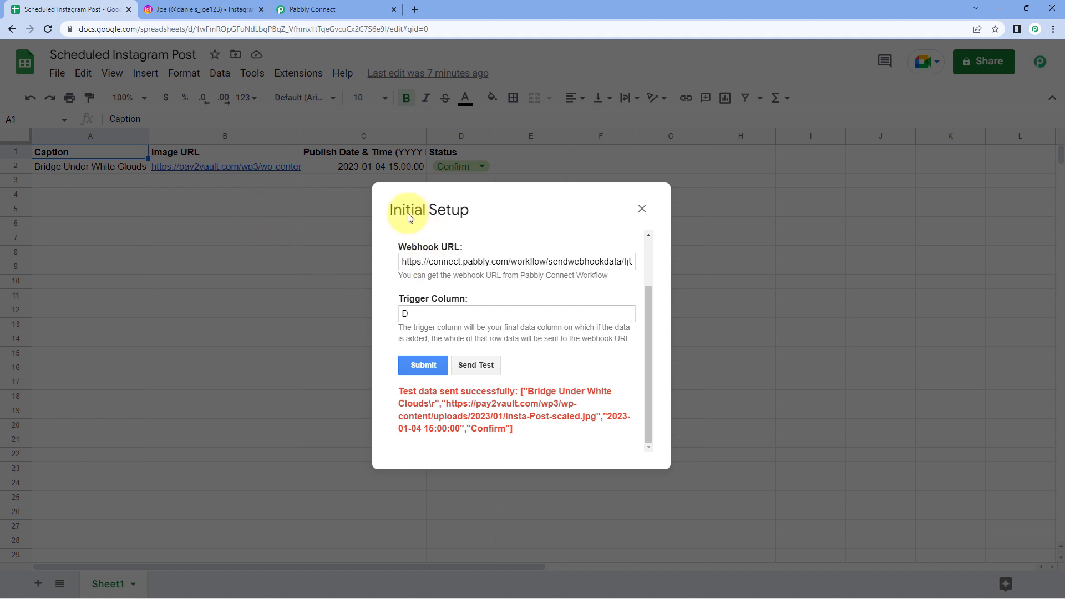
pyautogui.click(421, 366)
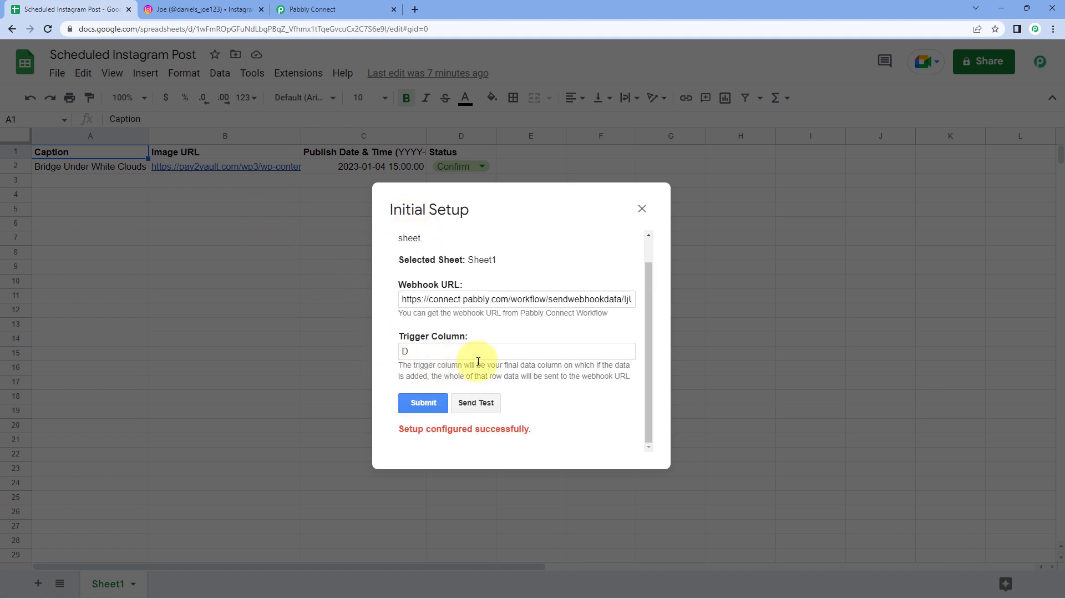
pyautogui.click(641, 210)
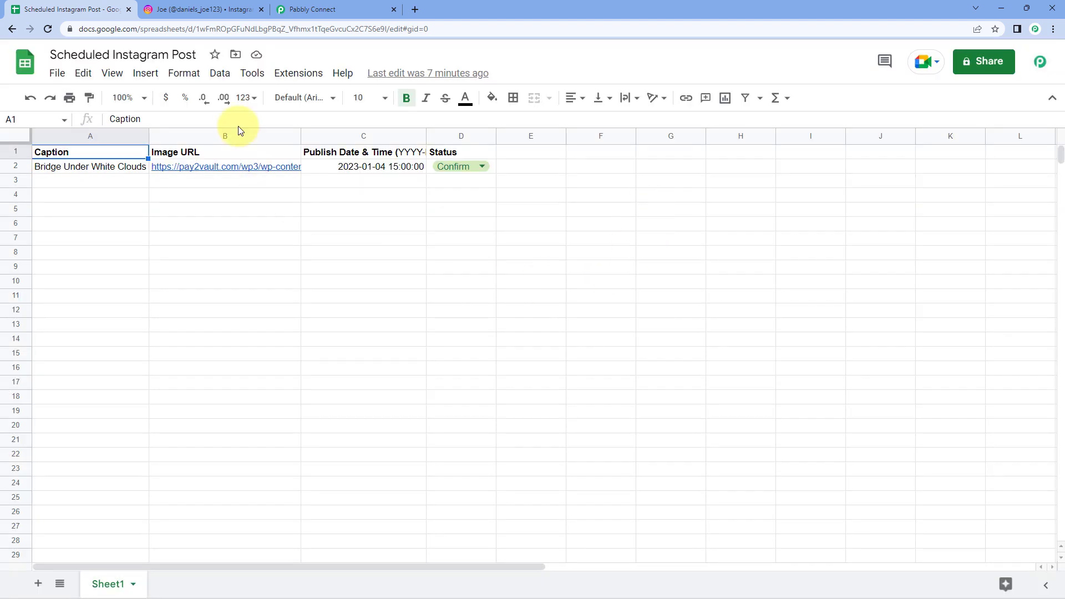
# Step: Turn on Send On Event for the Pabbly Connect Webhooks add-on in the spreadsheet
pyautogui.click(300, 73)
pyautogui.moveTo(252, 72)
pyautogui.moveTo(297, 72)
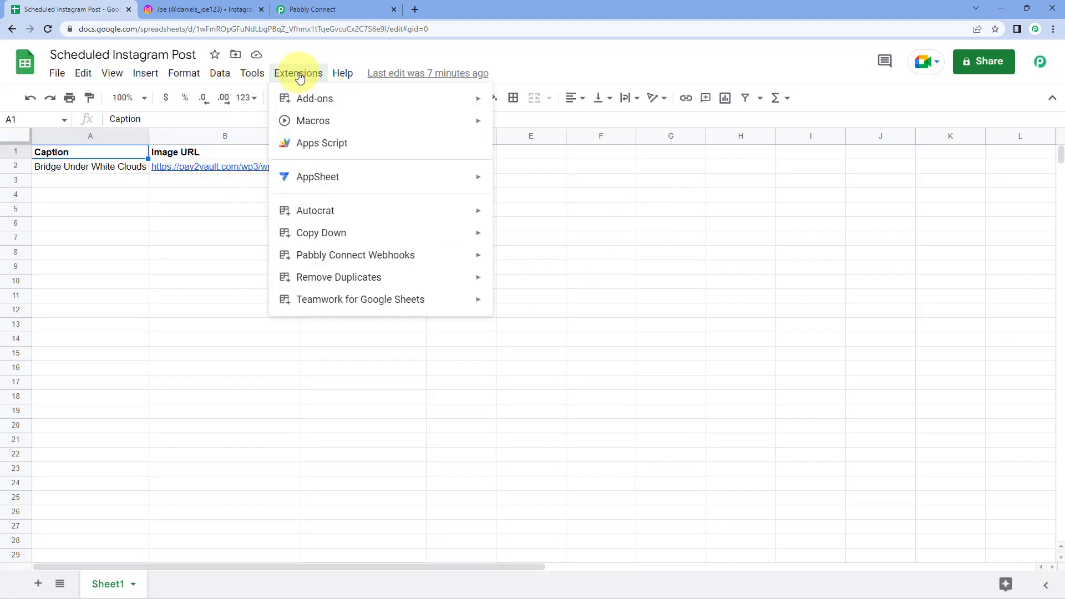
pyautogui.moveTo(340, 257)
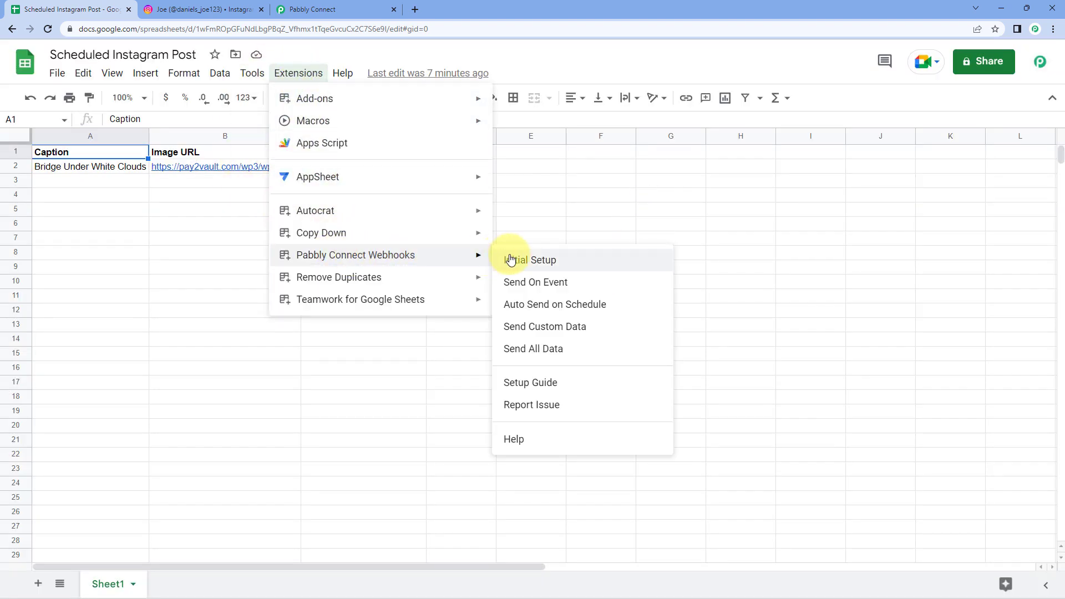
pyautogui.click(502, 284)
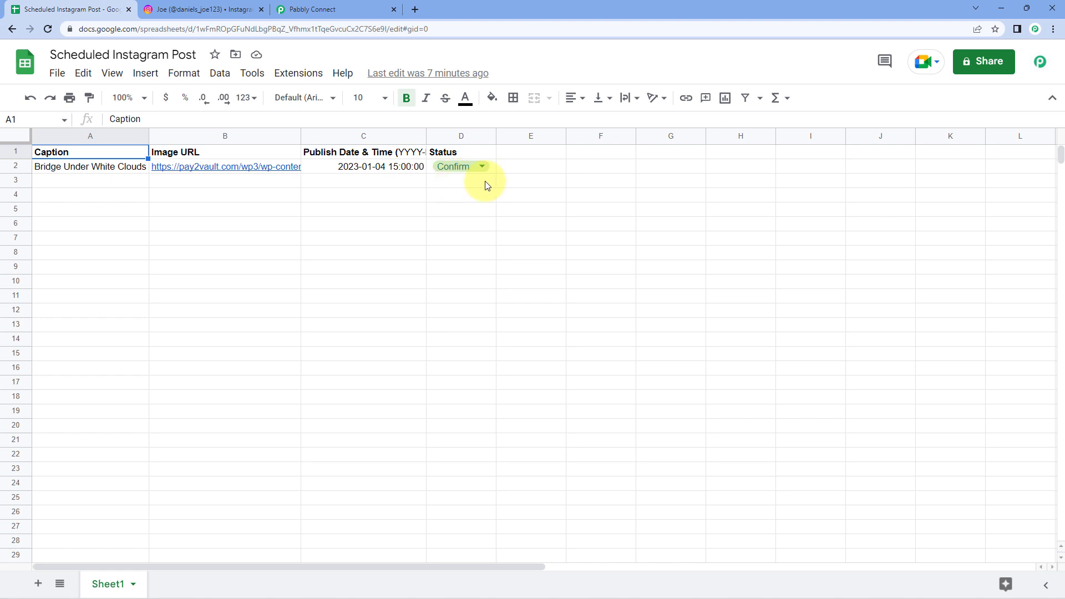
# Step: Compare the Publish Date & Time in the spreadsheet row with the value captured in the Pabbly Connect response
pyautogui.click(399, 168)
pyautogui.click(320, 9)
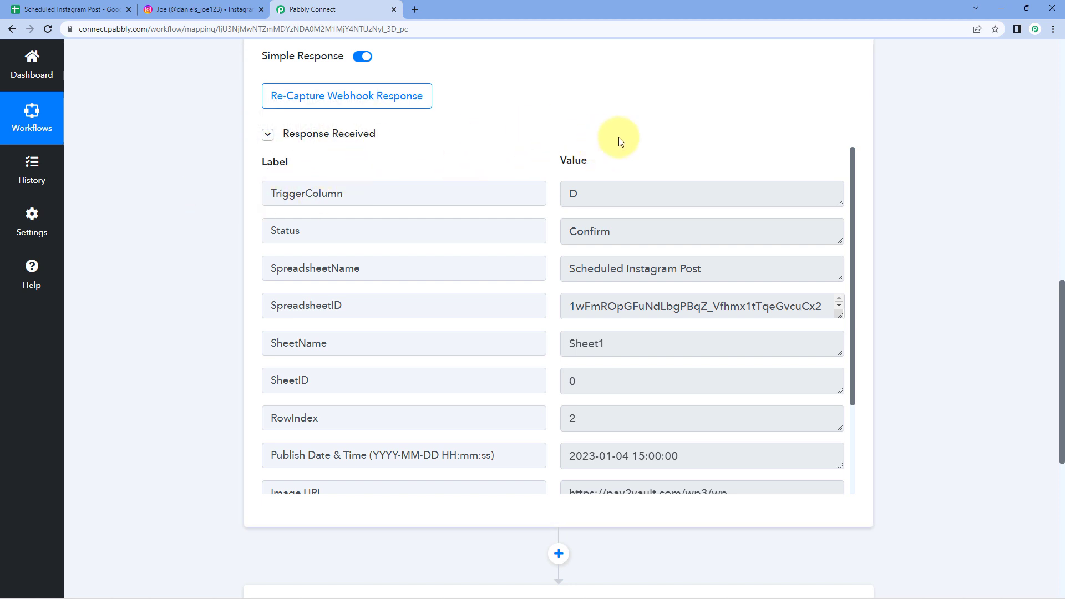
pyautogui.scroll(-2, 238, 189)
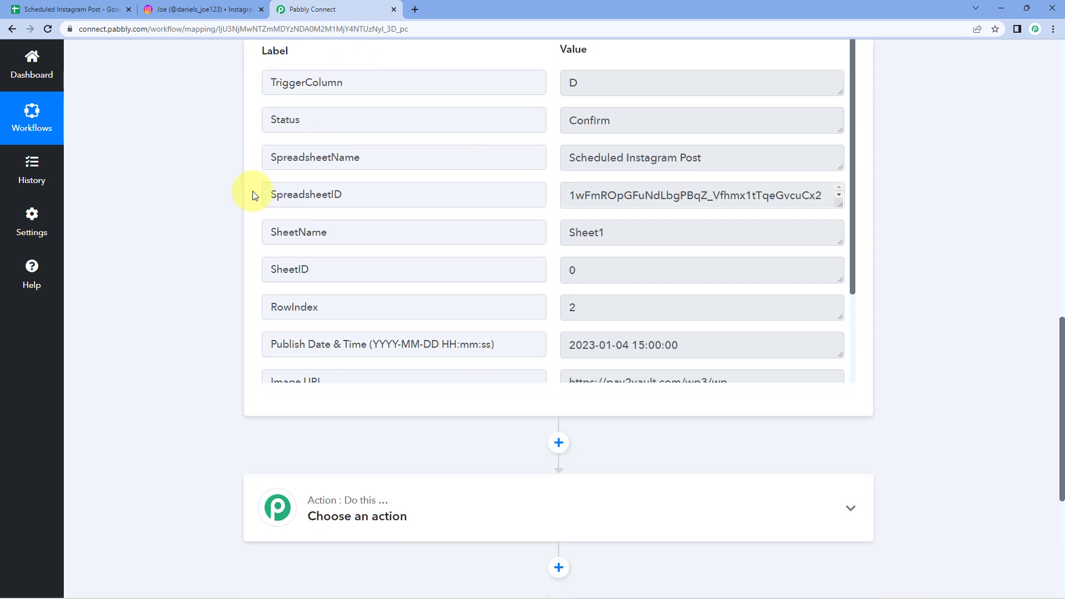
pyautogui.scroll(-2, 532, 255)
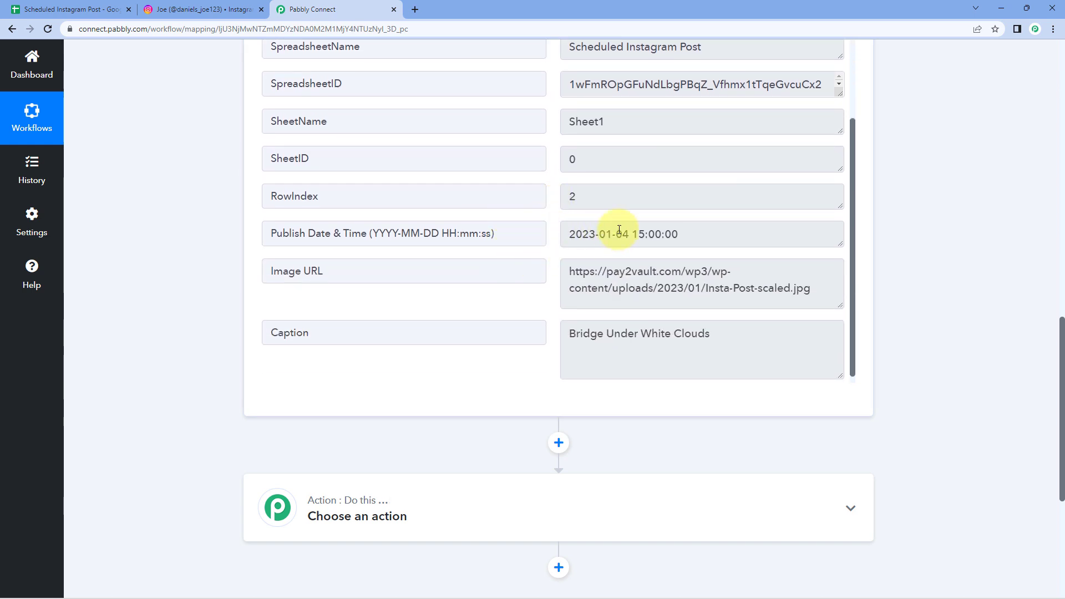
pyautogui.click(697, 240)
pyautogui.click(49, 10)
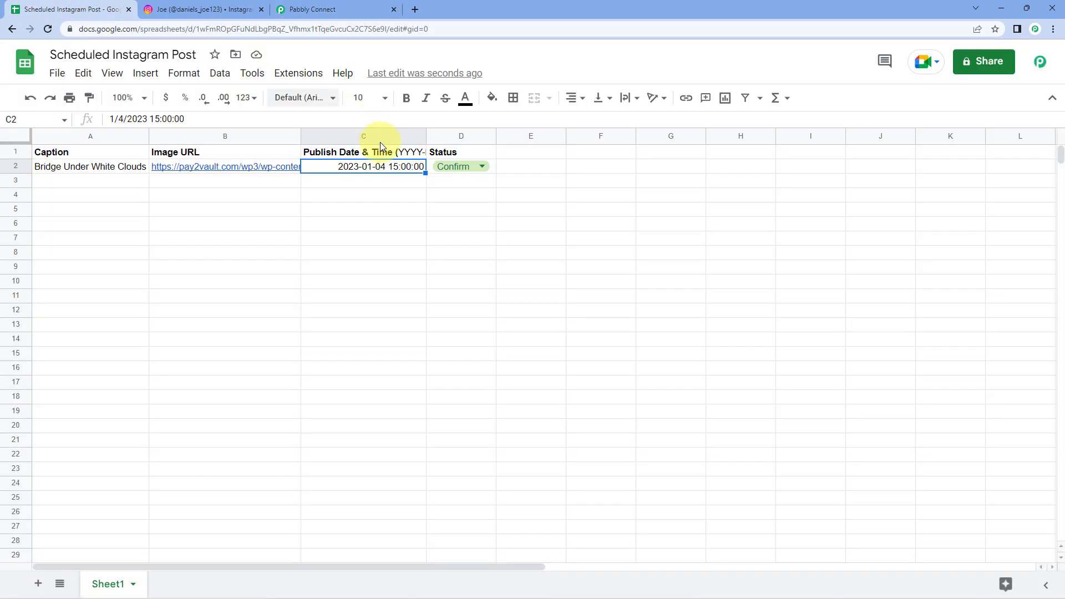
pyautogui.click(380, 183)
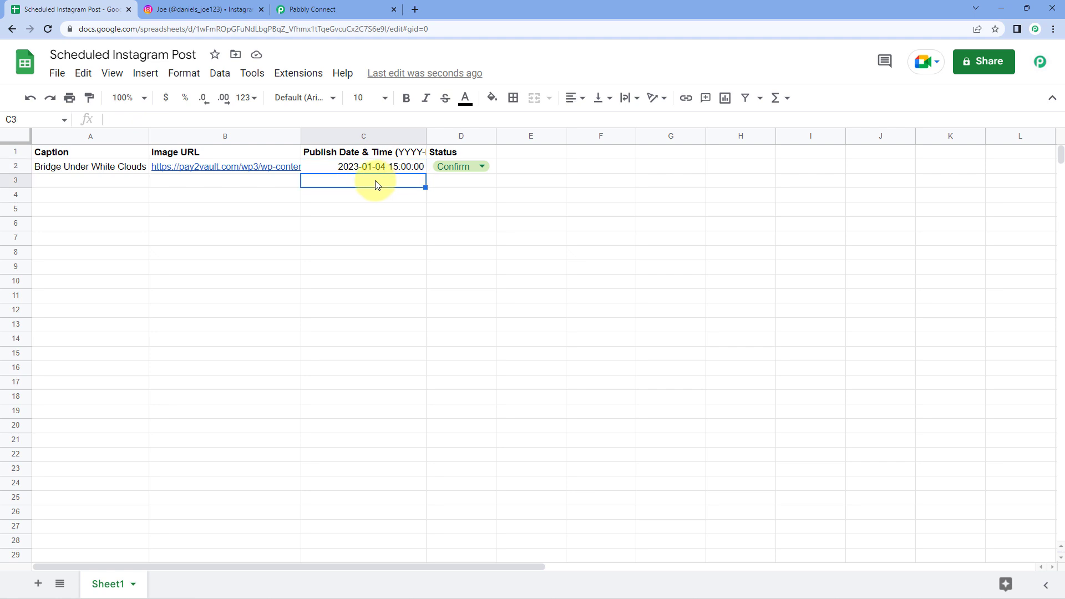
pyautogui.click(350, 6)
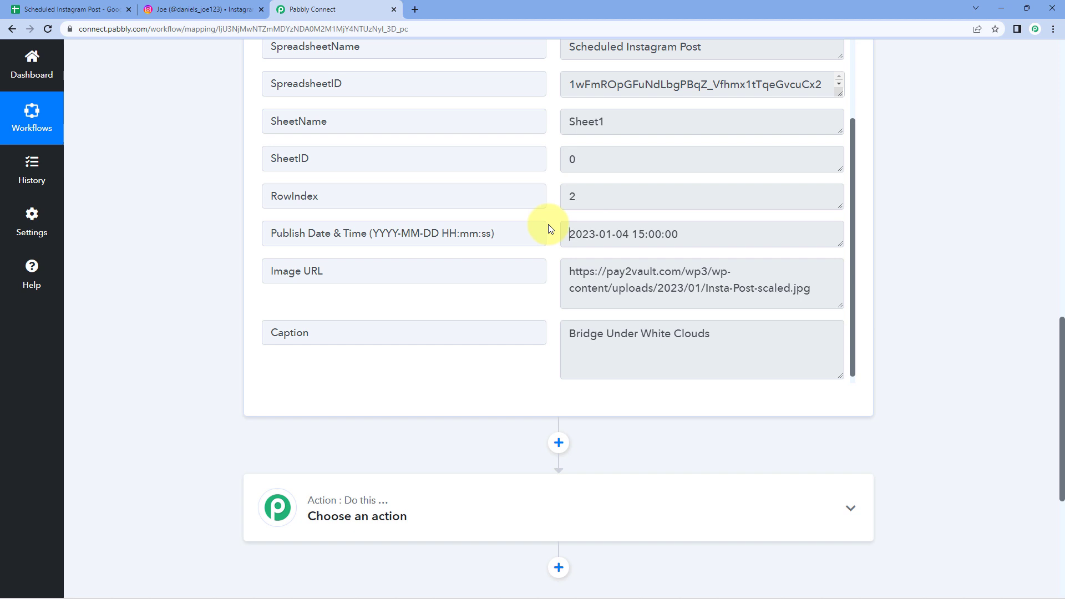
# Step: Review the Publish Date & Time value captured in the webhook response
pyautogui.scroll(2, 551, 217)
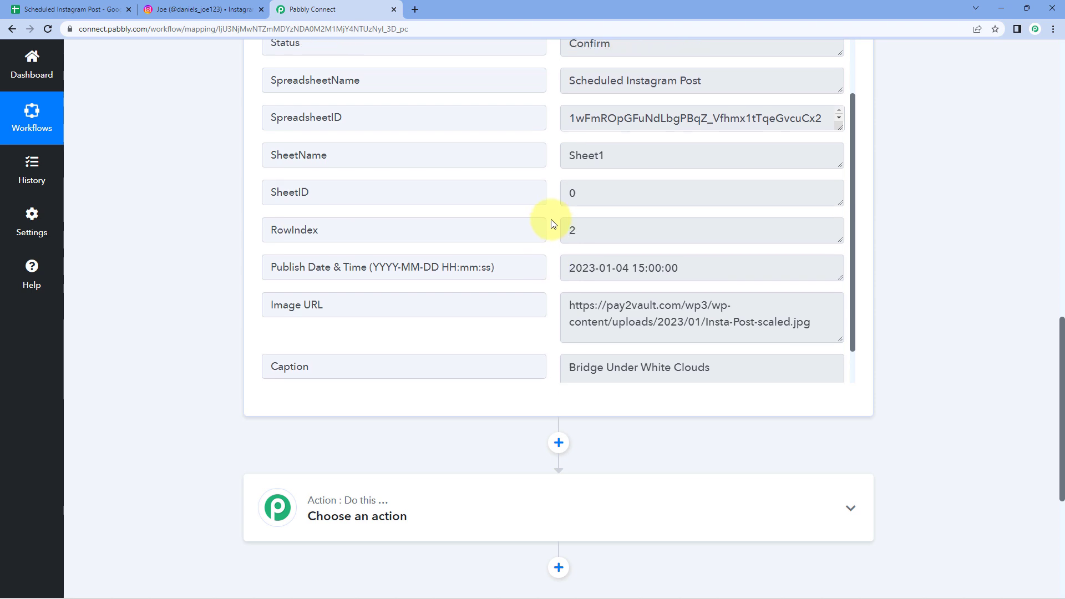
pyautogui.scroll(-2, 561, 233)
pyautogui.moveTo(565, 234); pyautogui.dragTo(686, 253)
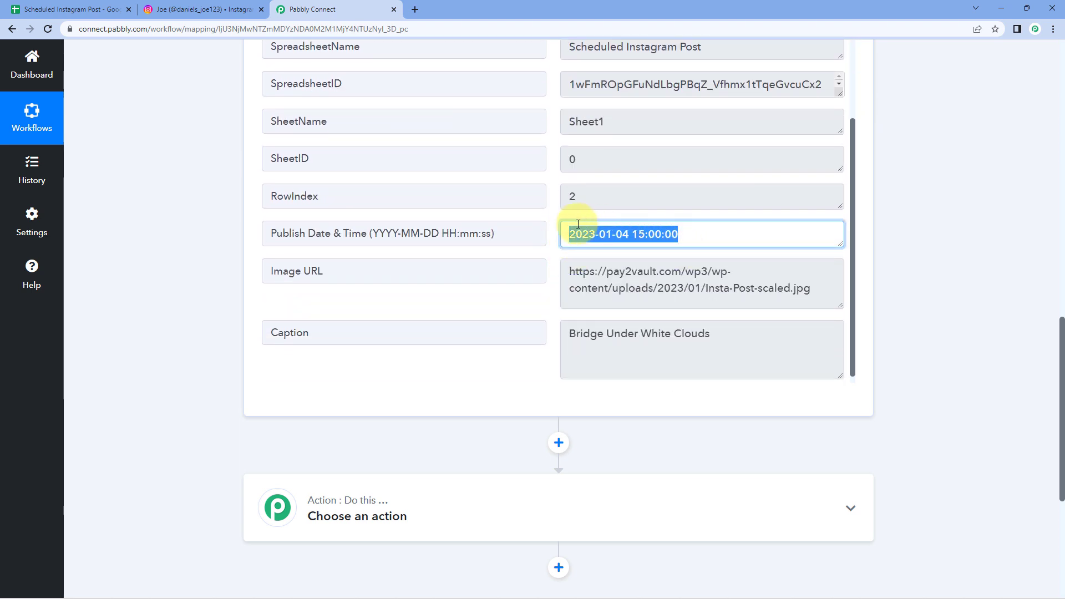
pyautogui.click(552, 223)
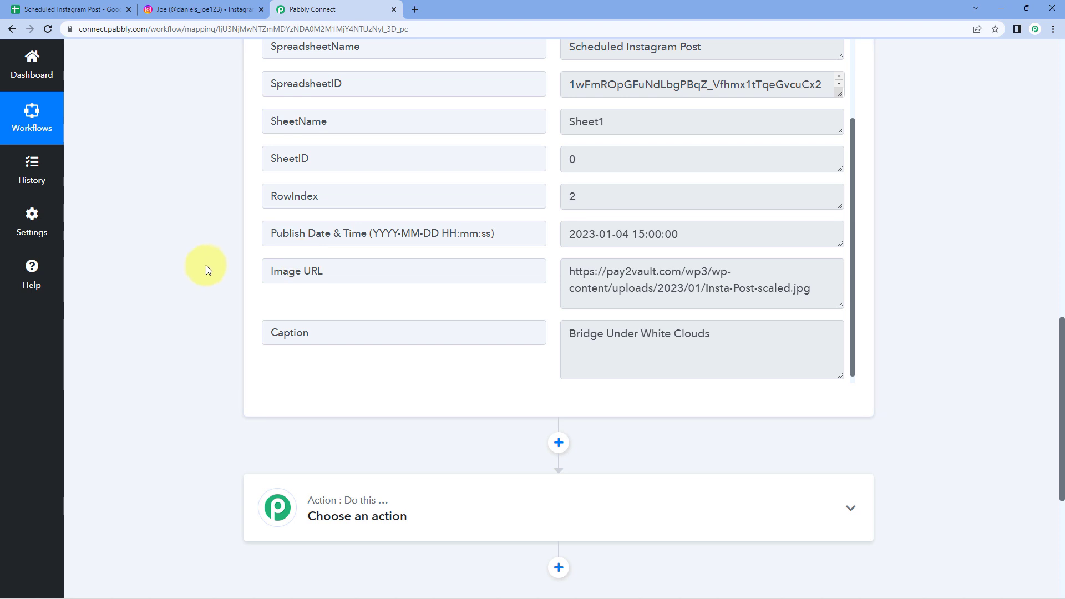
# Step: Set the workflow's action step to Delay by Pabbly with the Delay Until option
pyautogui.scroll(-5, 205, 267)
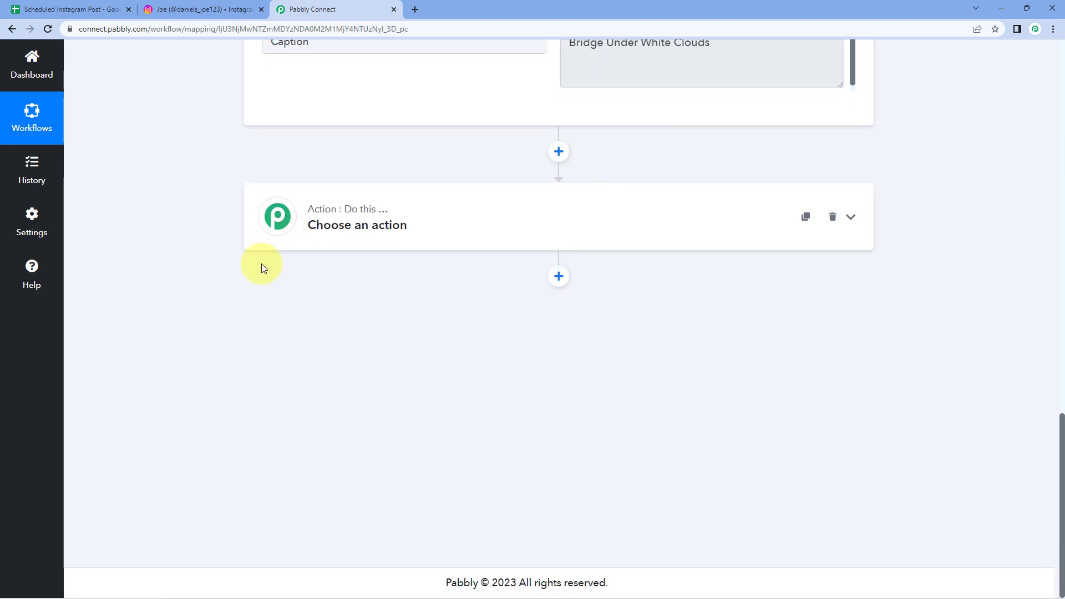
pyautogui.click(499, 209)
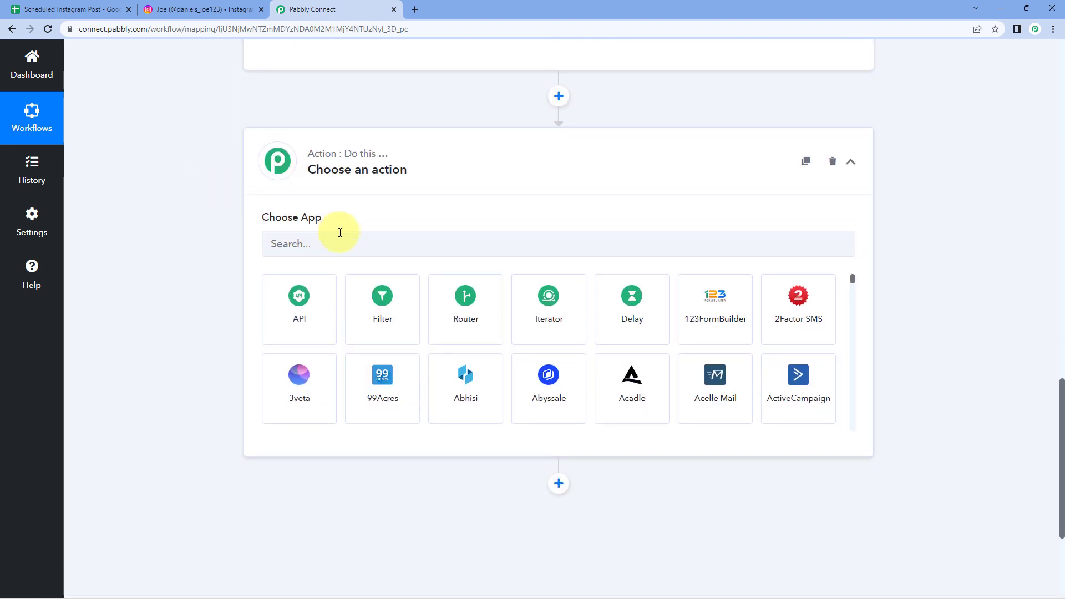
pyautogui.click(654, 309)
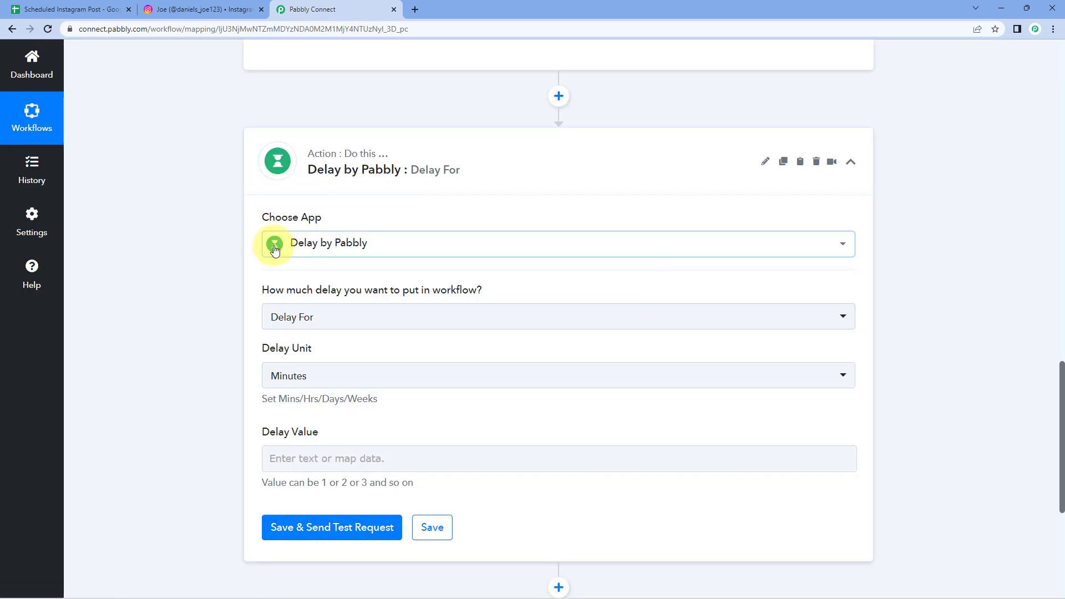
pyautogui.scroll(-2, 238, 244)
pyautogui.scroll(-1, 235, 247)
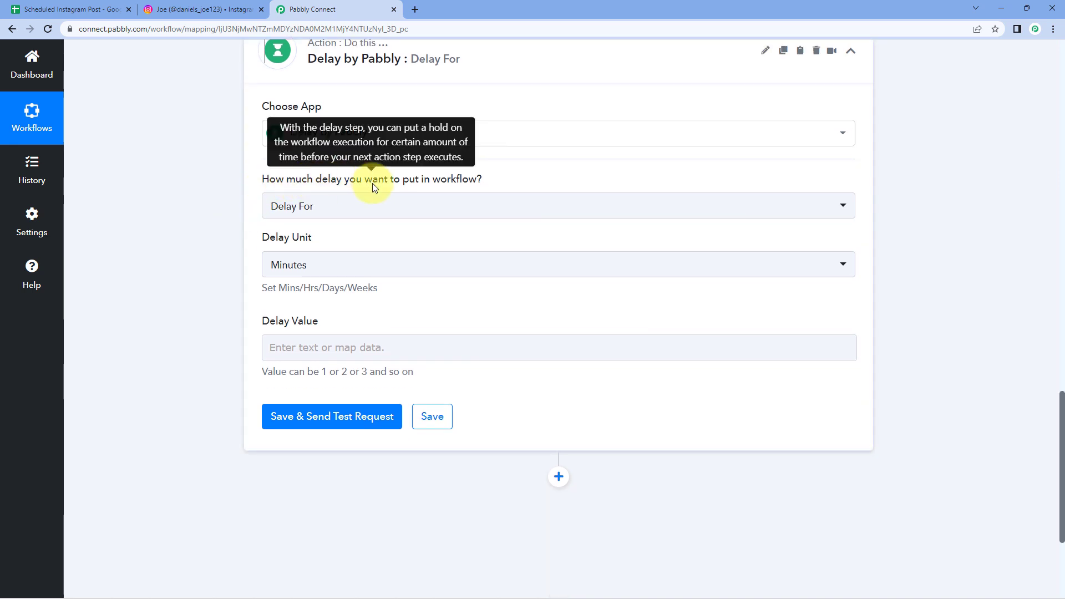
pyautogui.click(396, 207)
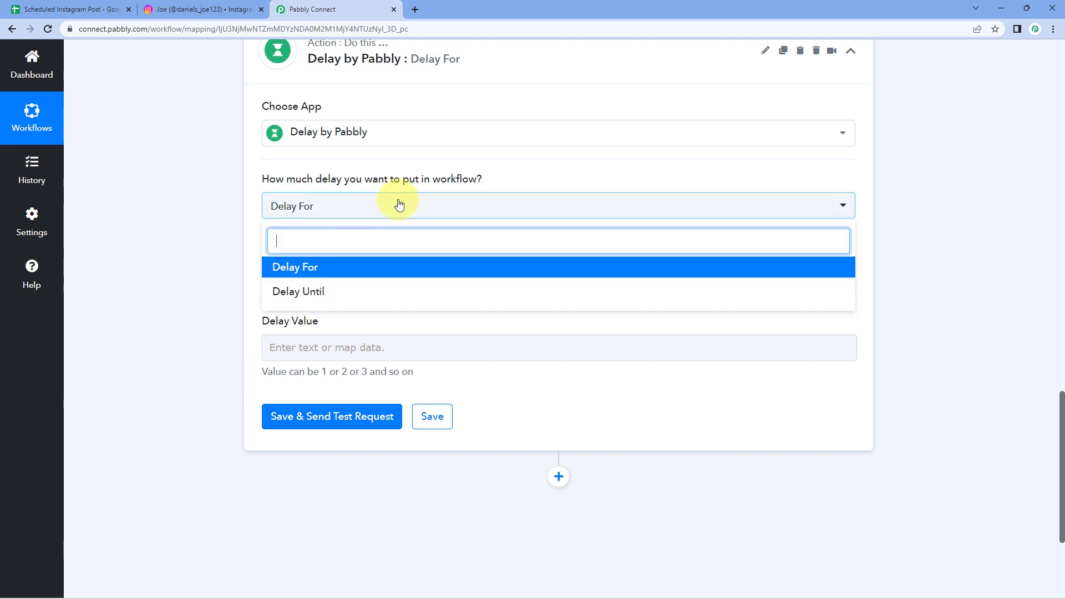
pyautogui.click(331, 293)
# Step: Check the captured Publish Date & Time as the moment the Delay Until step should wait for
pyautogui.scroll(3, 389, 238)
pyautogui.scroll(4, 417, 237)
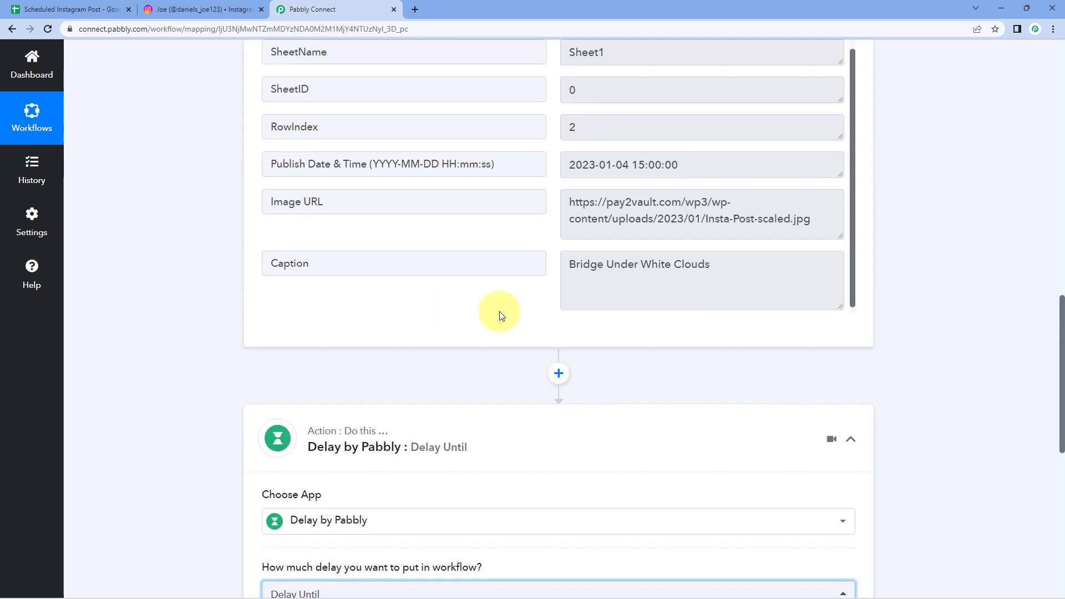
pyautogui.moveTo(560, 166); pyautogui.dragTo(690, 165)
pyautogui.click(235, 264)
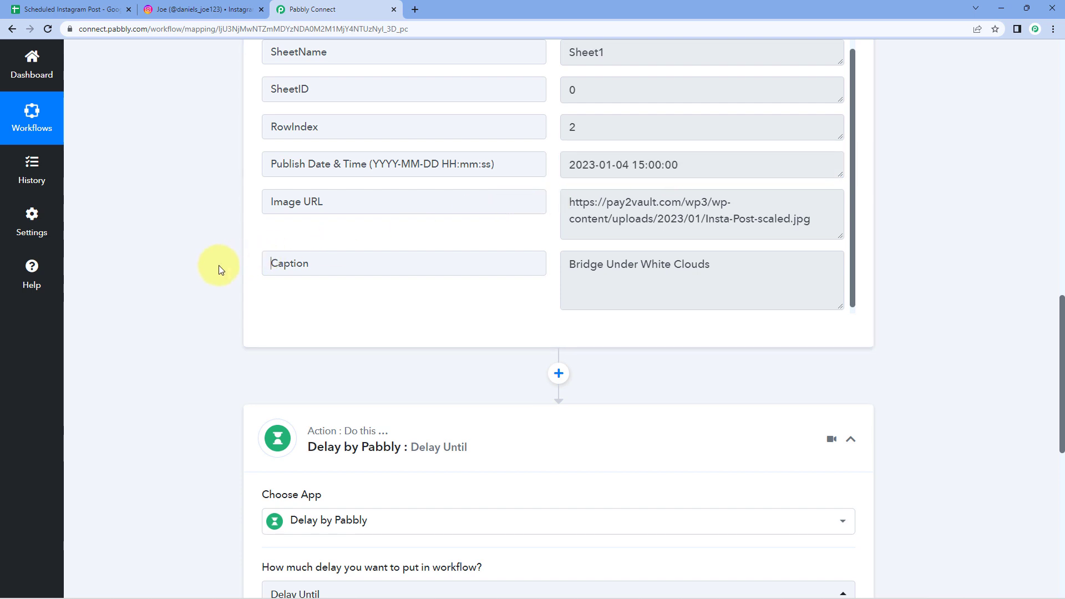
# Step: Examine the Delay Date hint for the required date format, its example value and the required time zone
pyautogui.scroll(-6, 222, 266)
pyautogui.scroll(-1, 333, 255)
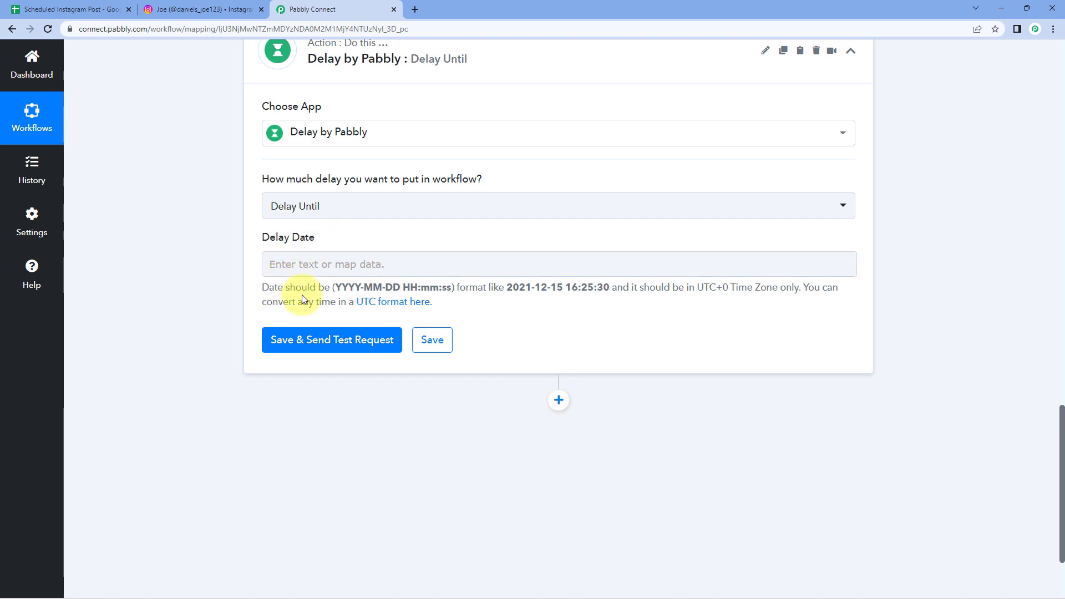
pyautogui.moveTo(335, 287); pyautogui.dragTo(615, 289)
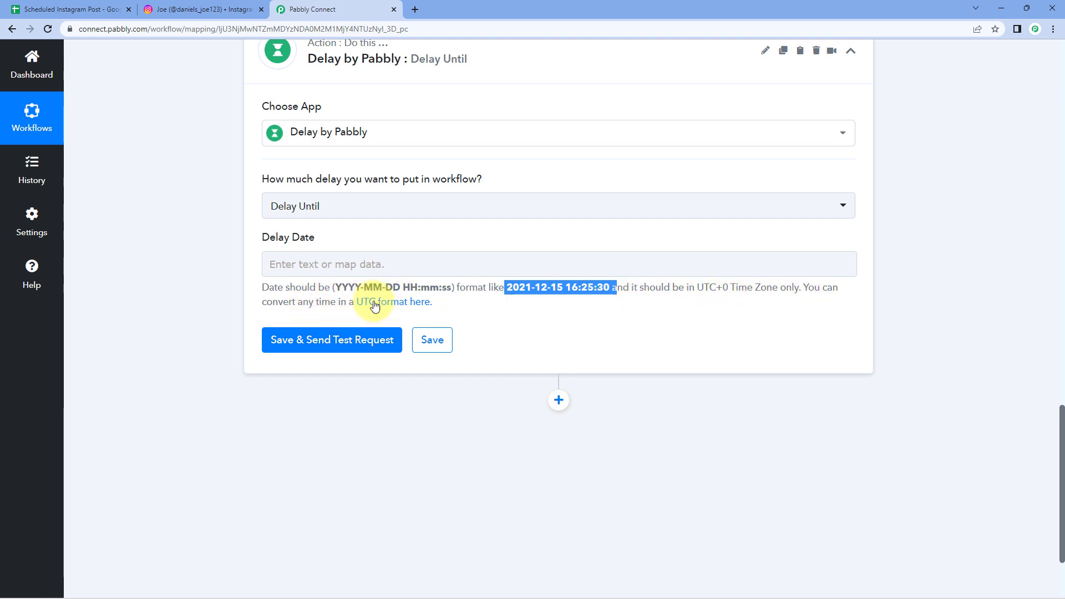
pyautogui.click(462, 310)
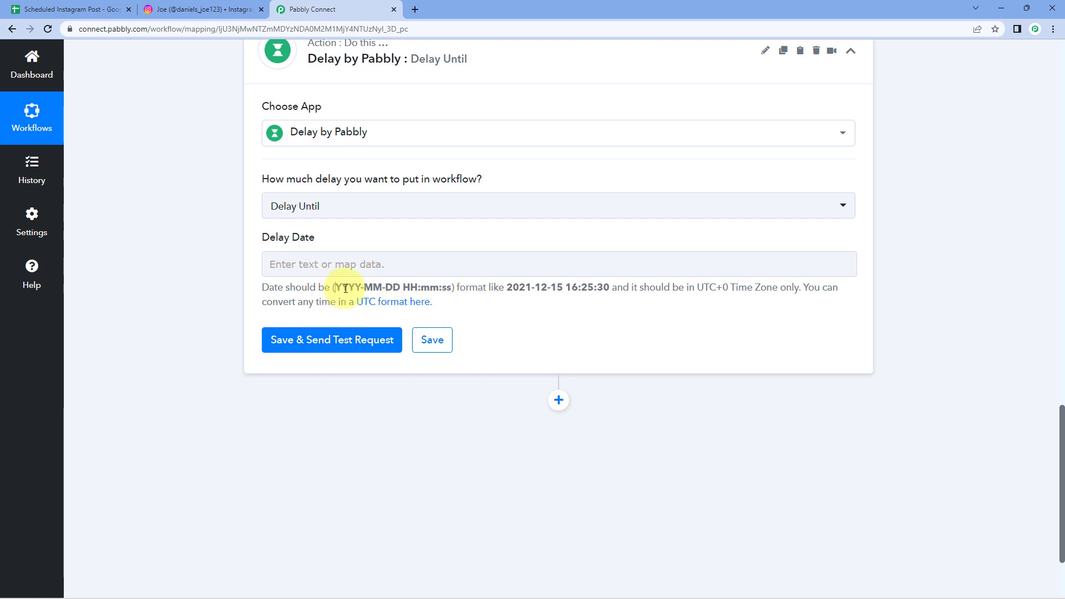
pyautogui.moveTo(337, 288); pyautogui.dragTo(441, 290)
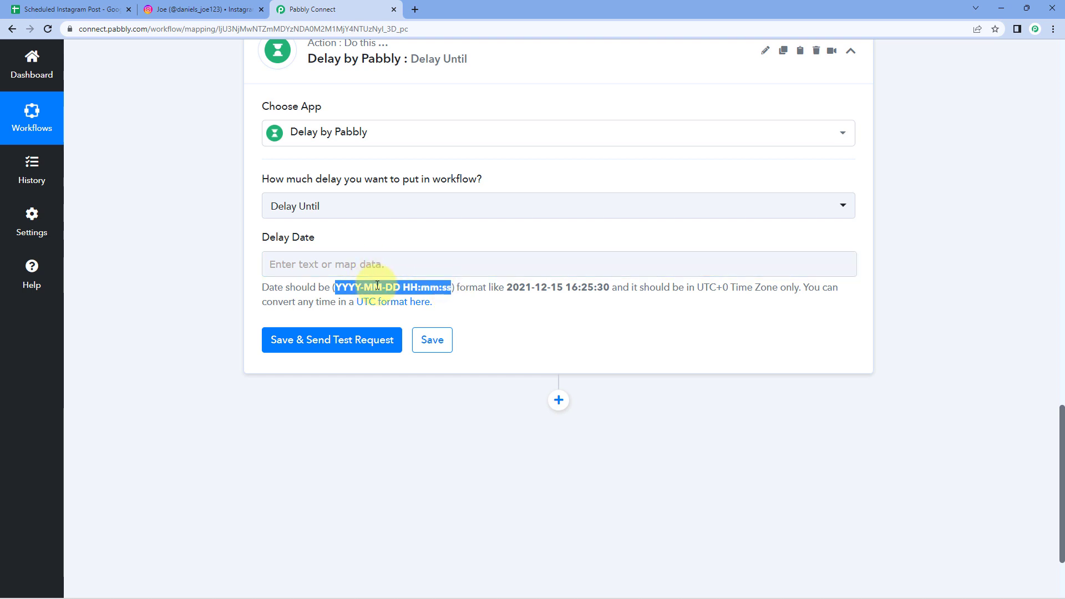
pyautogui.click(468, 304)
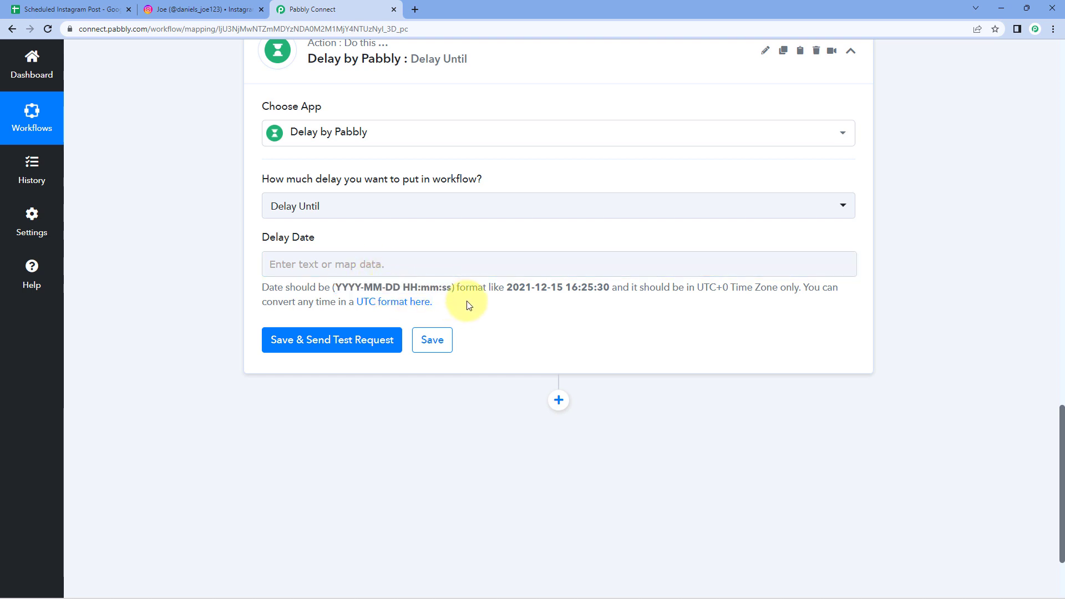
pyautogui.moveTo(697, 288); pyautogui.dragTo(727, 289)
pyautogui.scroll(1, 527, 178)
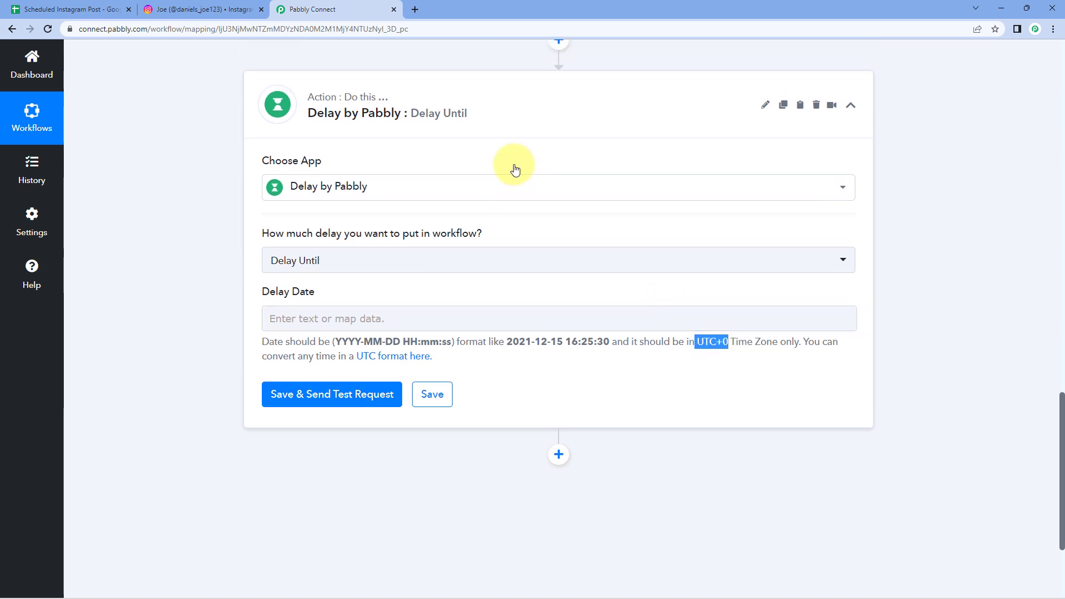
# Step: Check the date format given in the spreadsheet's Publish Date & Time header, and return to the Pabbly Connect workflow
pyautogui.scroll(3, 523, 171)
pyautogui.click(189, 9)
pyautogui.click(61, 9)
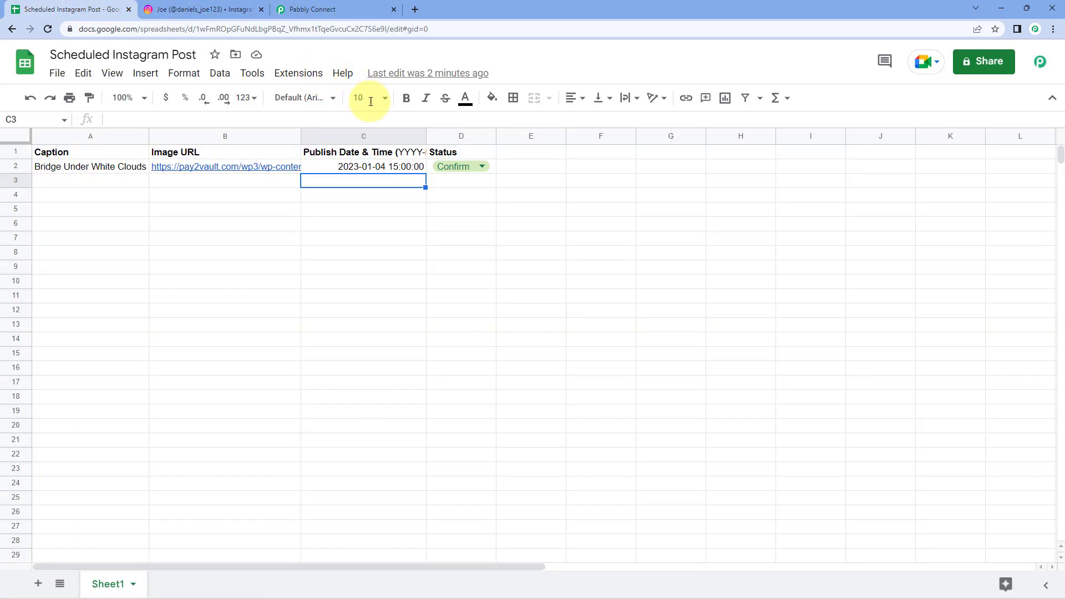
pyautogui.doubleClick(378, 154)
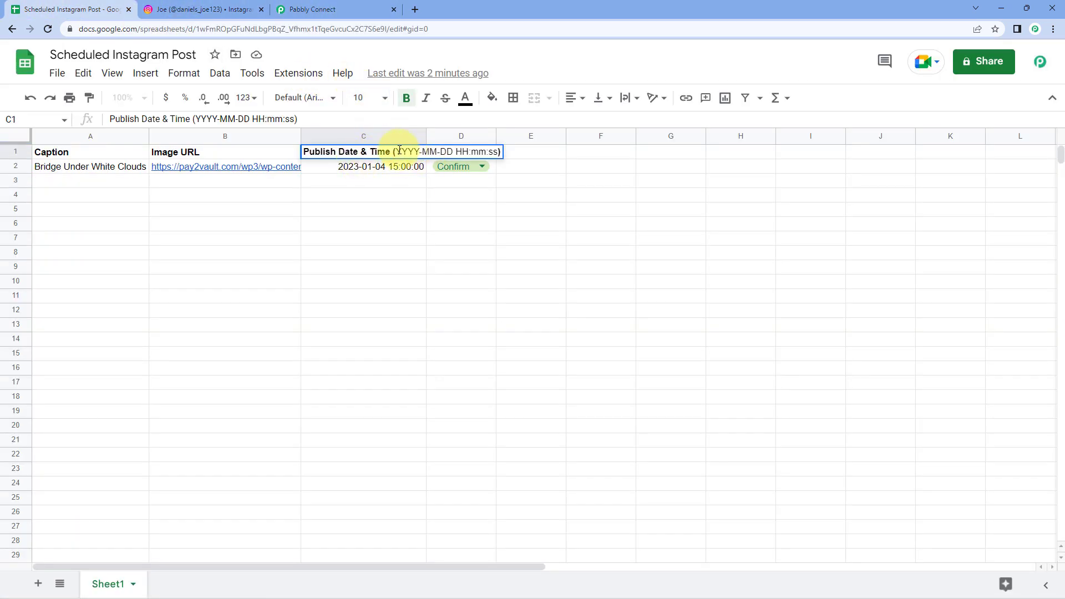
pyautogui.moveTo(397, 151); pyautogui.dragTo(499, 151)
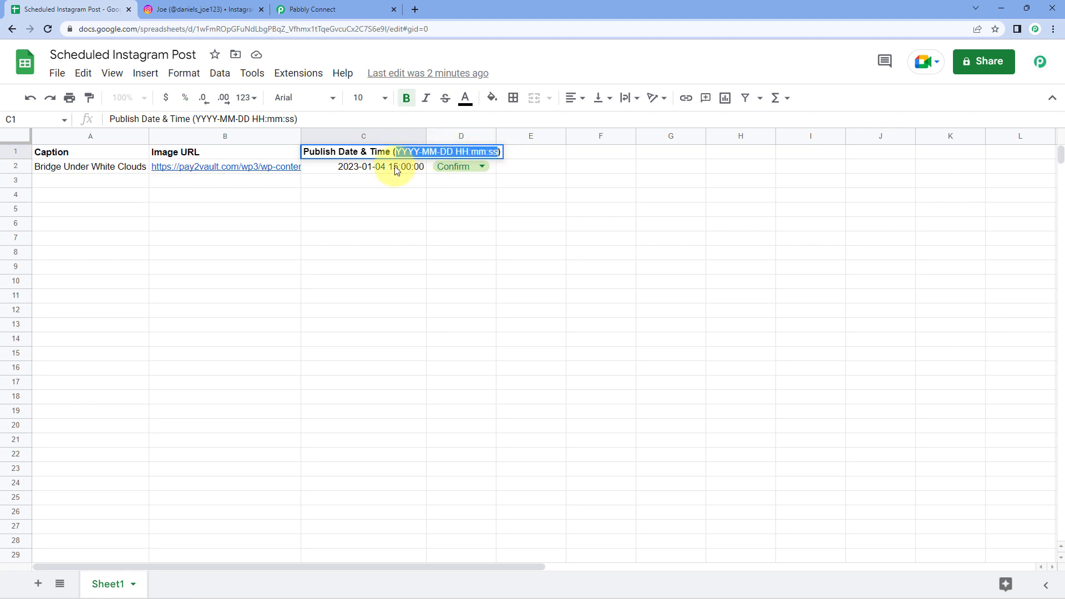
pyautogui.click(356, 180)
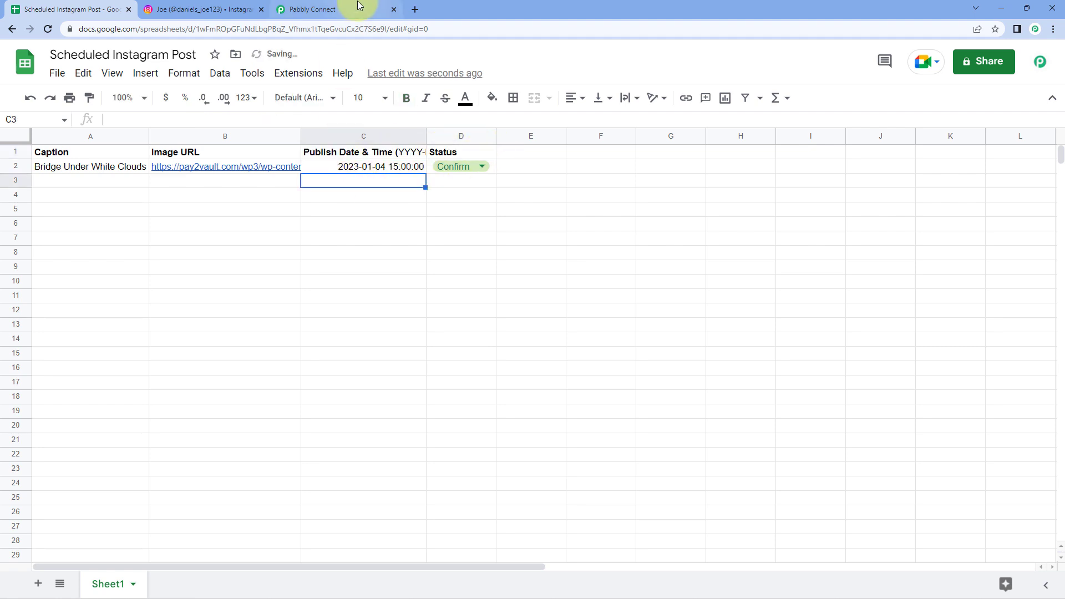
pyautogui.click(348, 15)
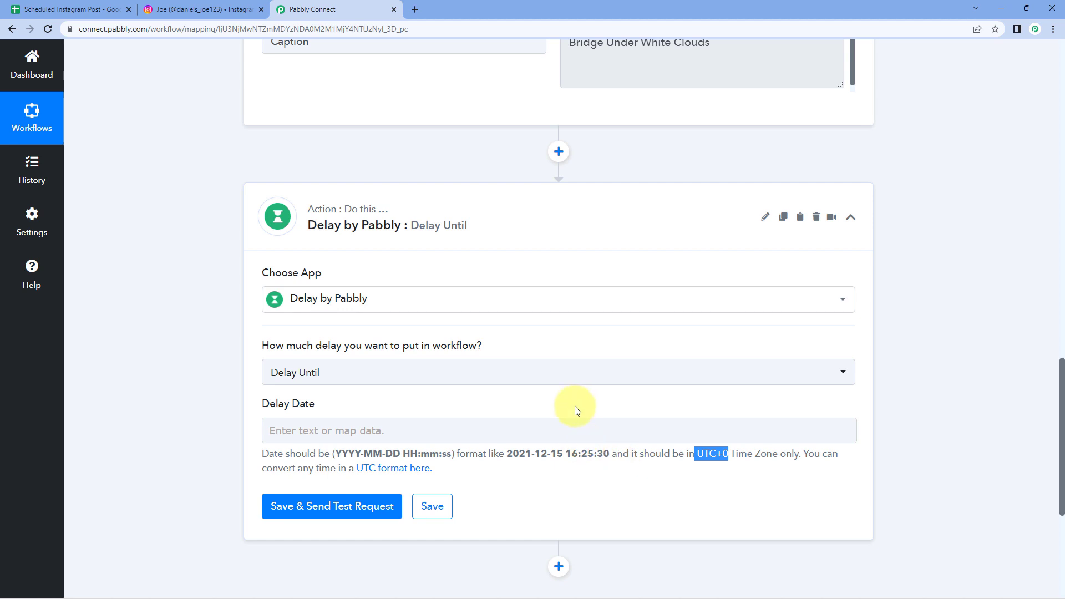
# Step: Inspect the publish date cell in row 2 of the spreadsheet, and switch back to the Pabbly Connect workflow
pyautogui.click(84, 9)
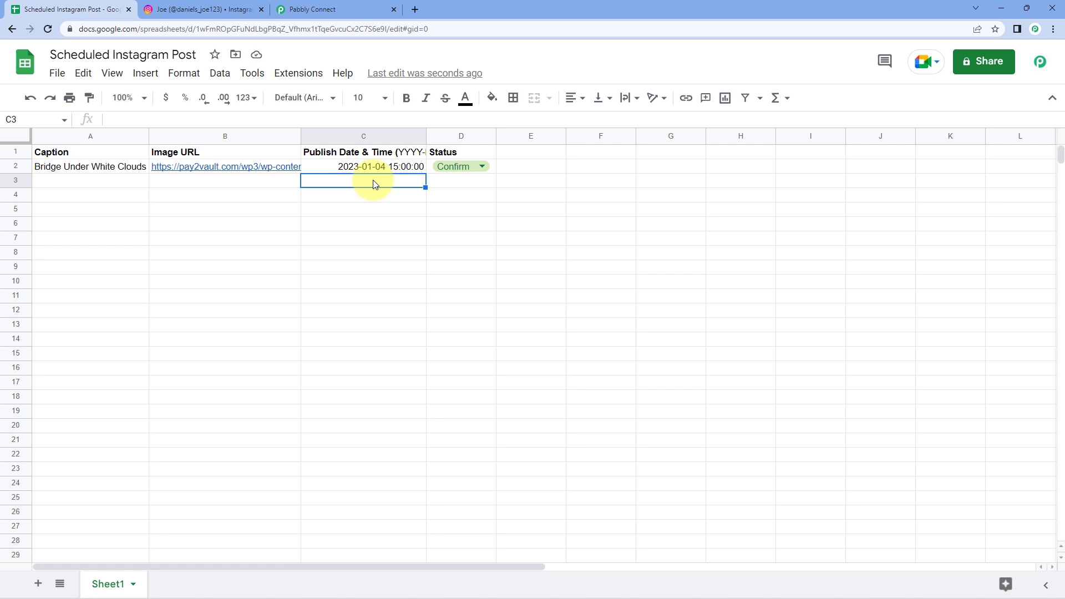
pyautogui.click(330, 168)
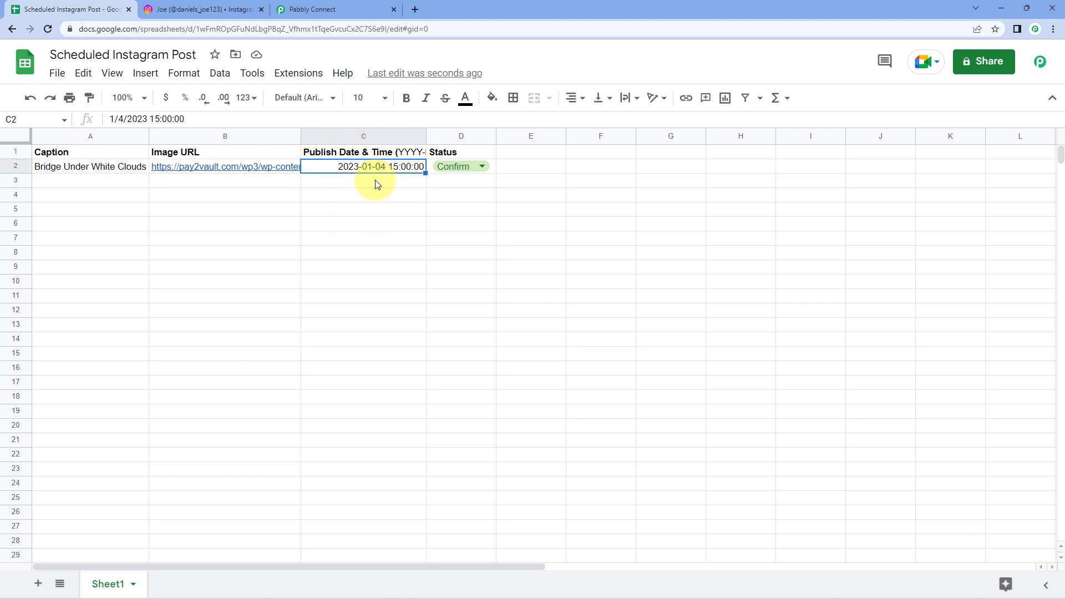
pyautogui.click(330, 9)
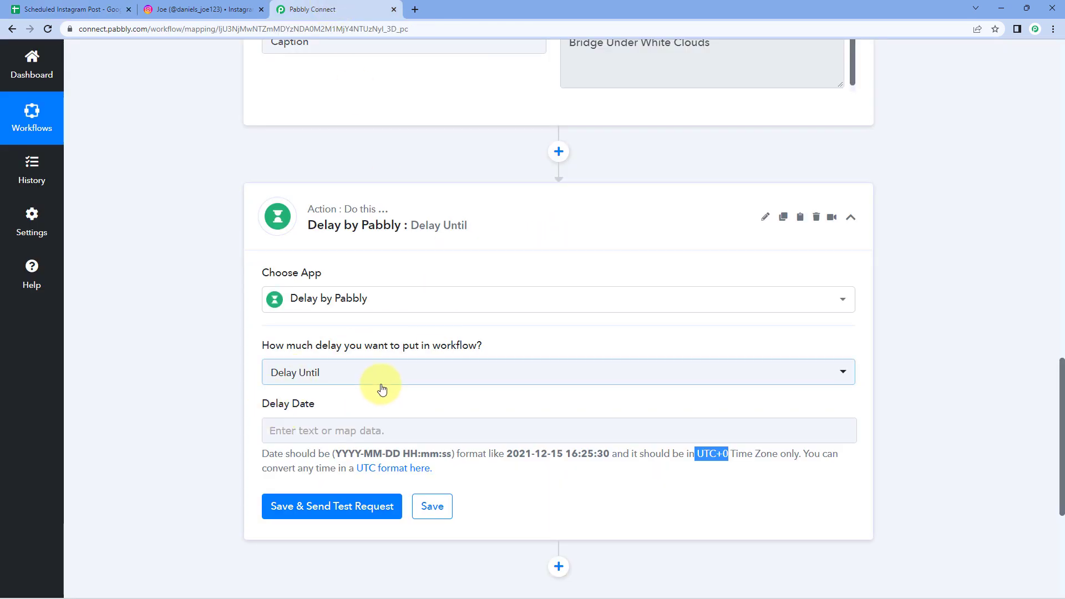
# Step: Examine the date part and the time part of the captured Publish Date & Time in the response
pyautogui.scroll(5, 628, 205)
pyautogui.moveTo(732, 220); pyautogui.dragTo(566, 221)
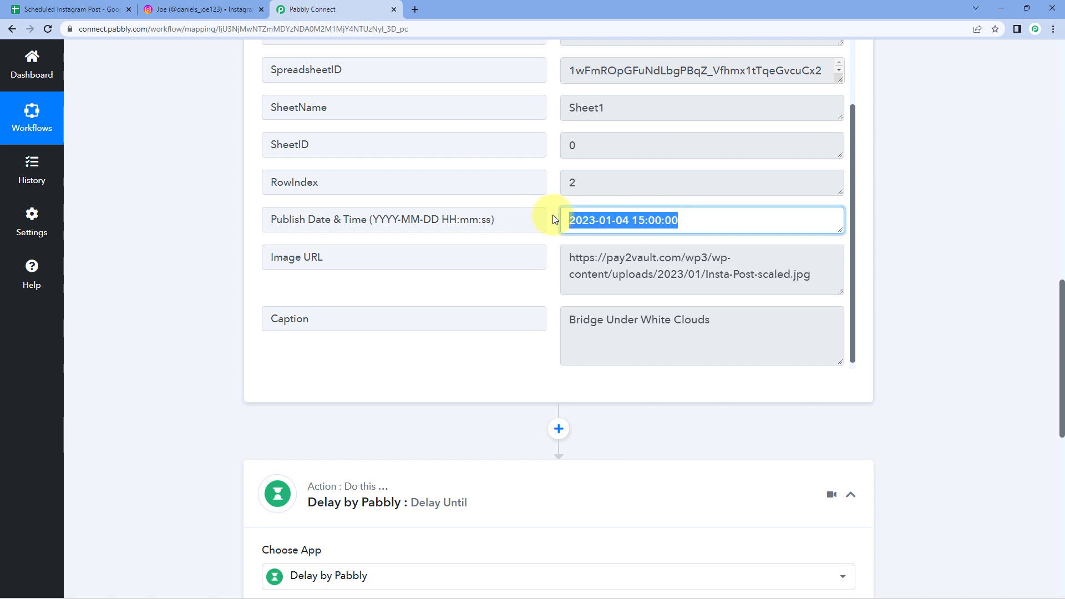
pyautogui.click(613, 220)
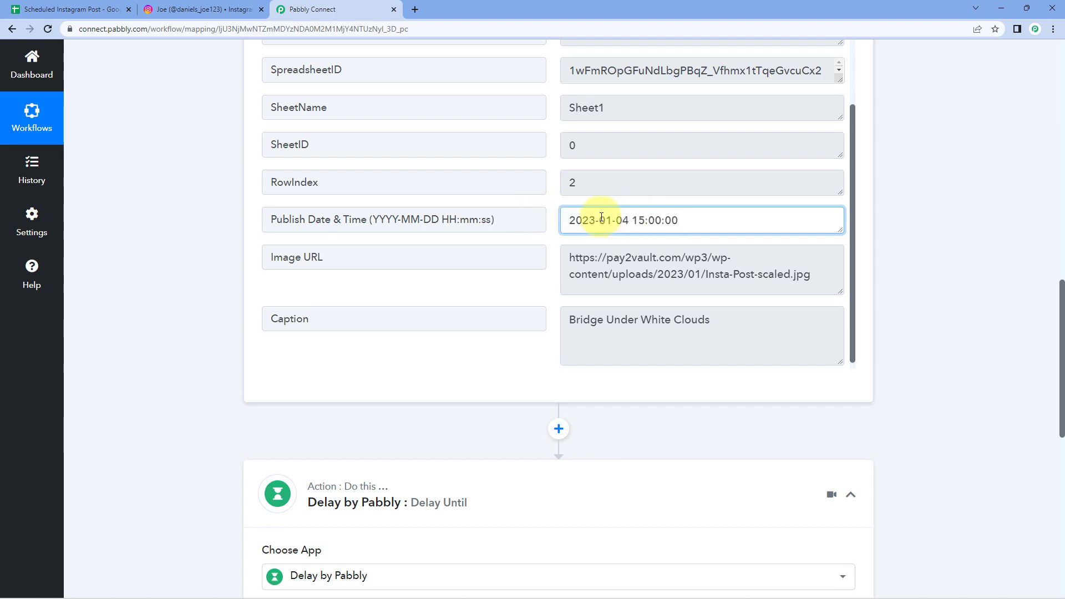
pyautogui.moveTo(662, 221); pyautogui.dragTo(571, 221)
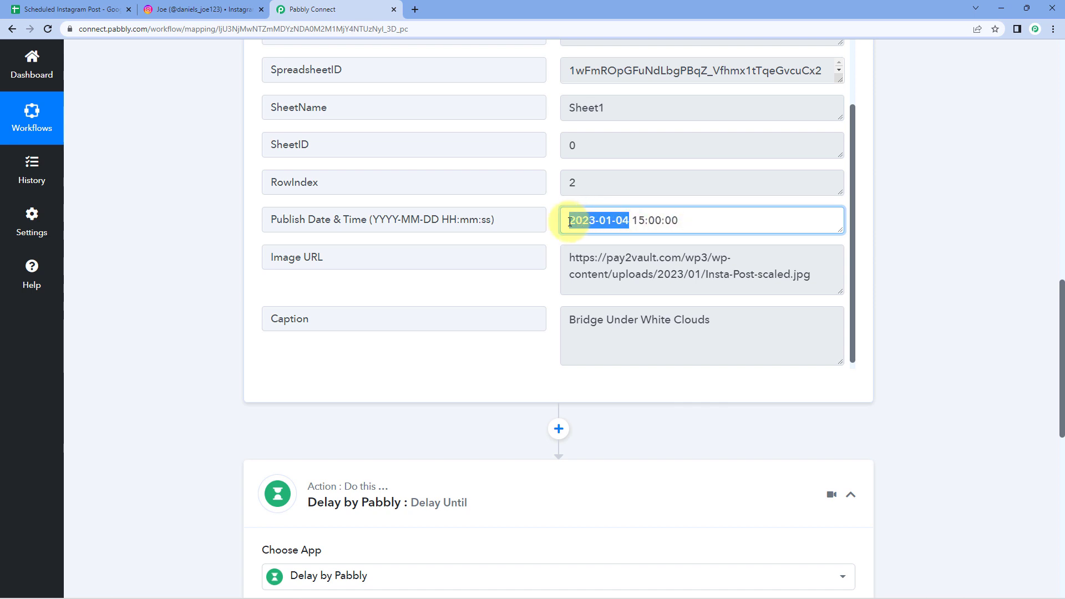
pyautogui.doubleClick(638, 220)
pyautogui.moveTo(668, 221); pyautogui.dragTo(687, 219)
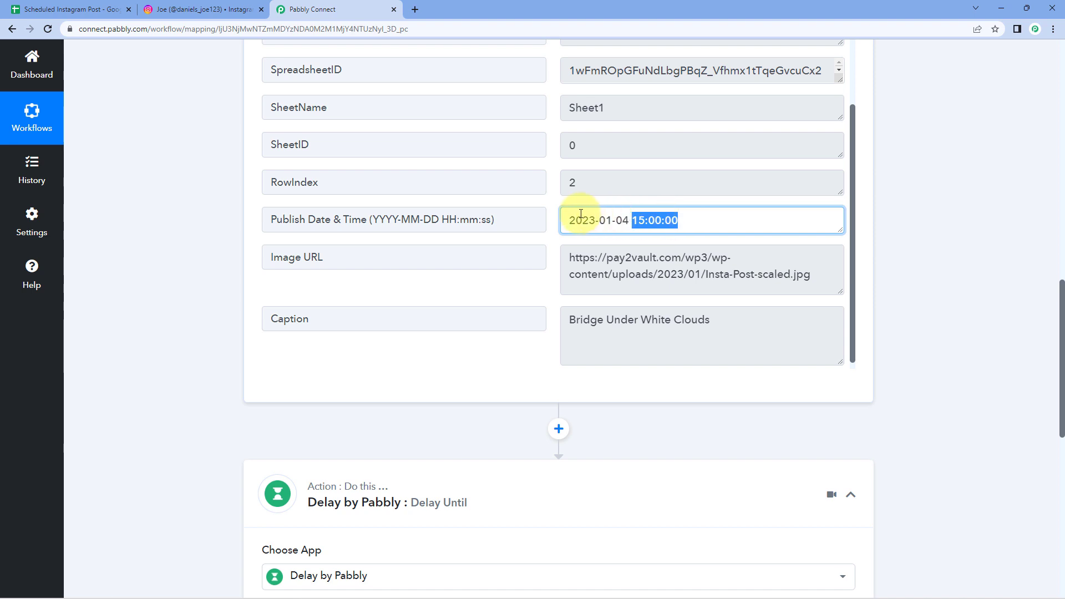
pyautogui.click(555, 211)
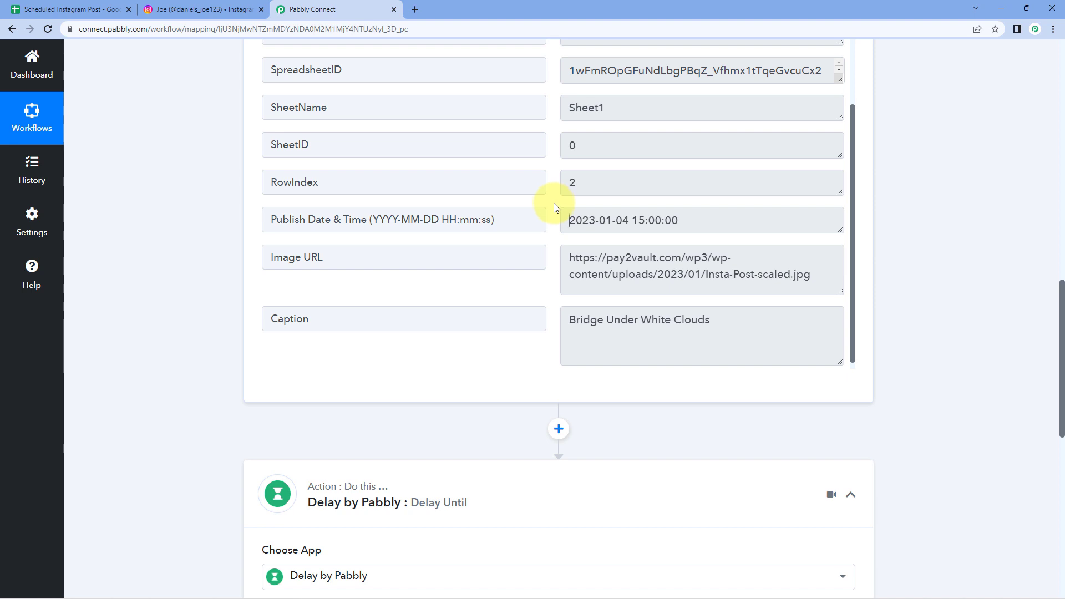
pyautogui.moveTo(567, 220); pyautogui.dragTo(707, 224)
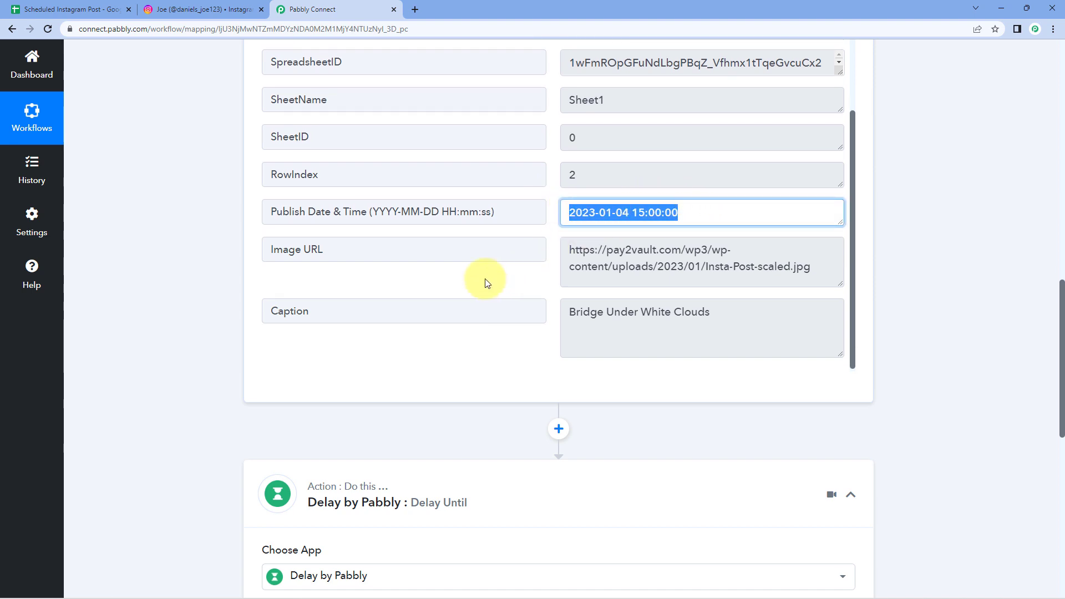
# Step: Compare the Delay Date requirements of the Delay Until step with the captured Publish Date & Time
pyautogui.scroll(-5, 210, 344)
pyautogui.scroll(-2, 215, 311)
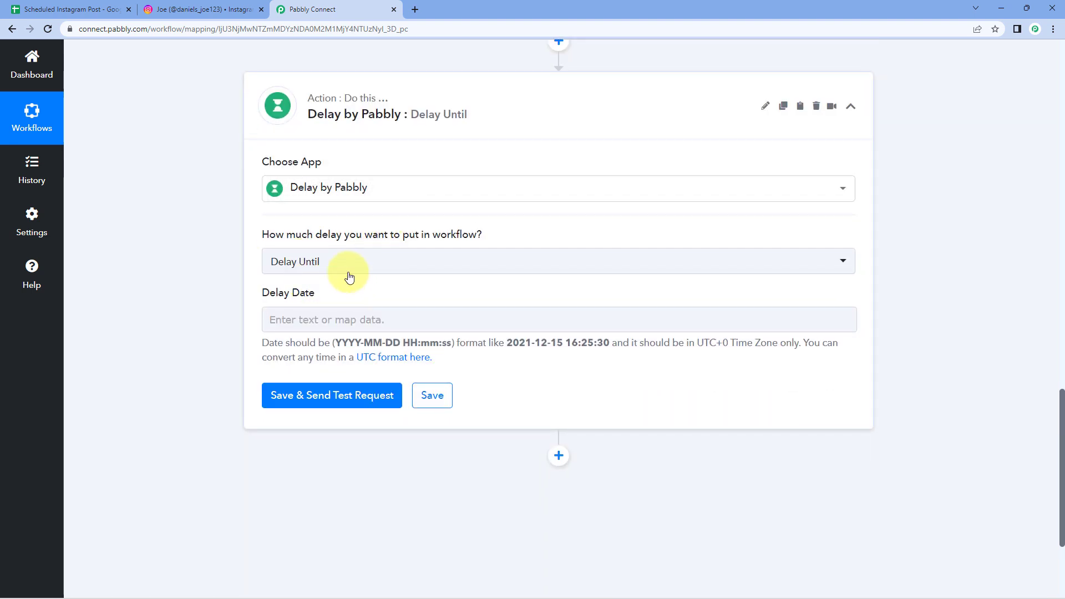
pyautogui.click(367, 330)
pyautogui.scroll(5, 511, 263)
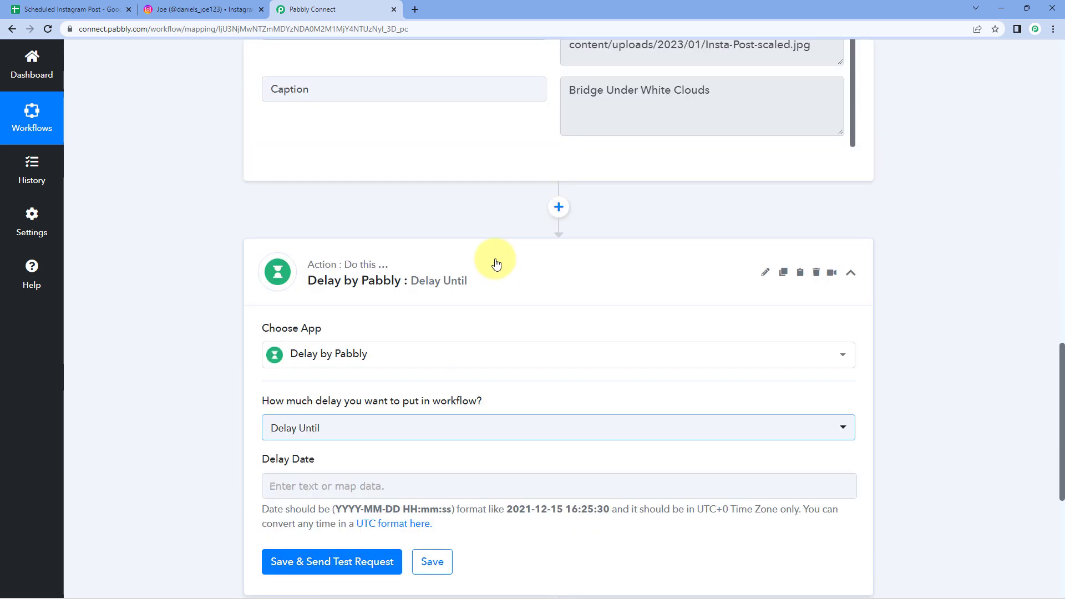
pyautogui.scroll(1, 481, 252)
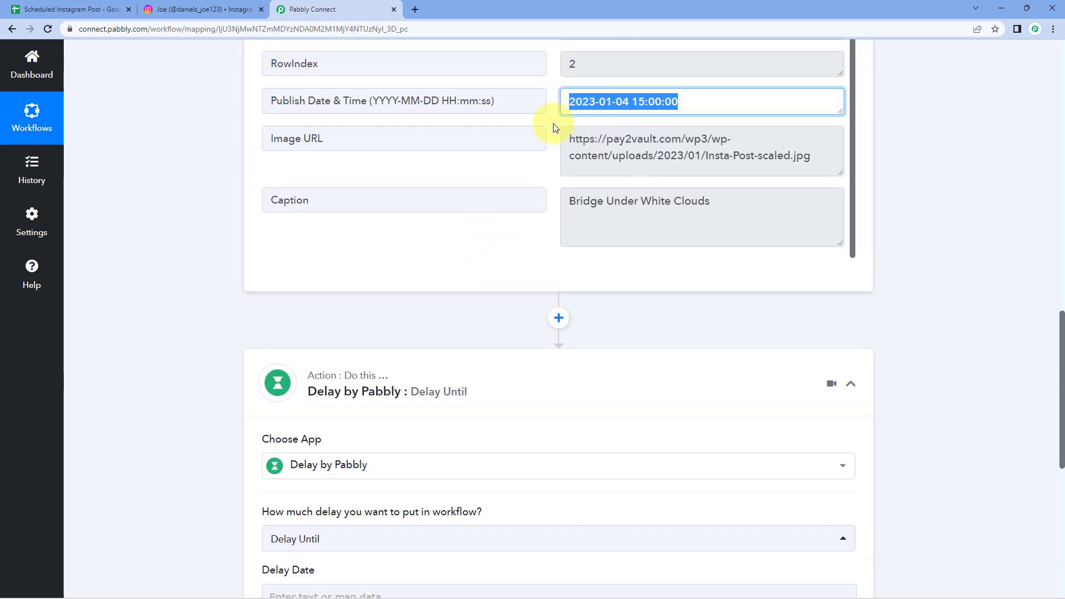
pyautogui.click(552, 128)
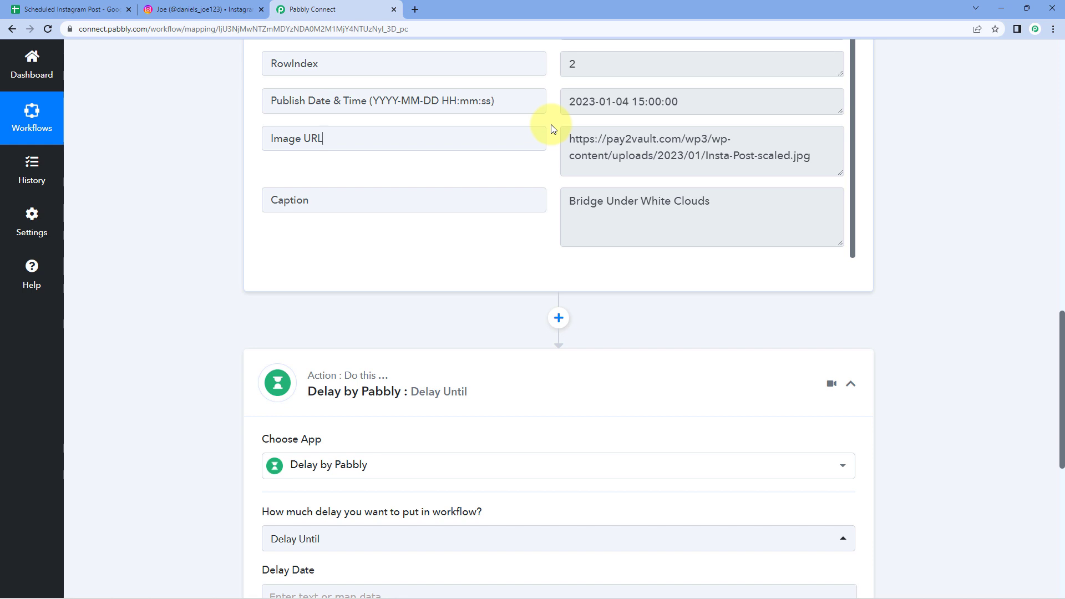
pyautogui.scroll(-2, 596, 295)
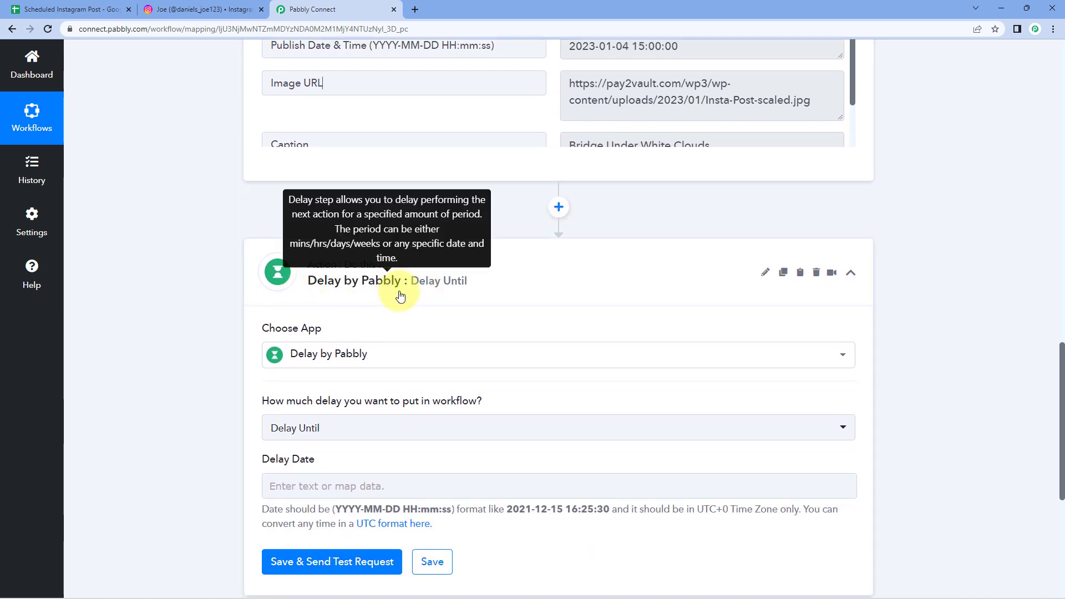
# Step: Insert a new action step before the Delay Until step and choose Date/Time Formatter by Pabbly as its app
pyautogui.click(562, 209)
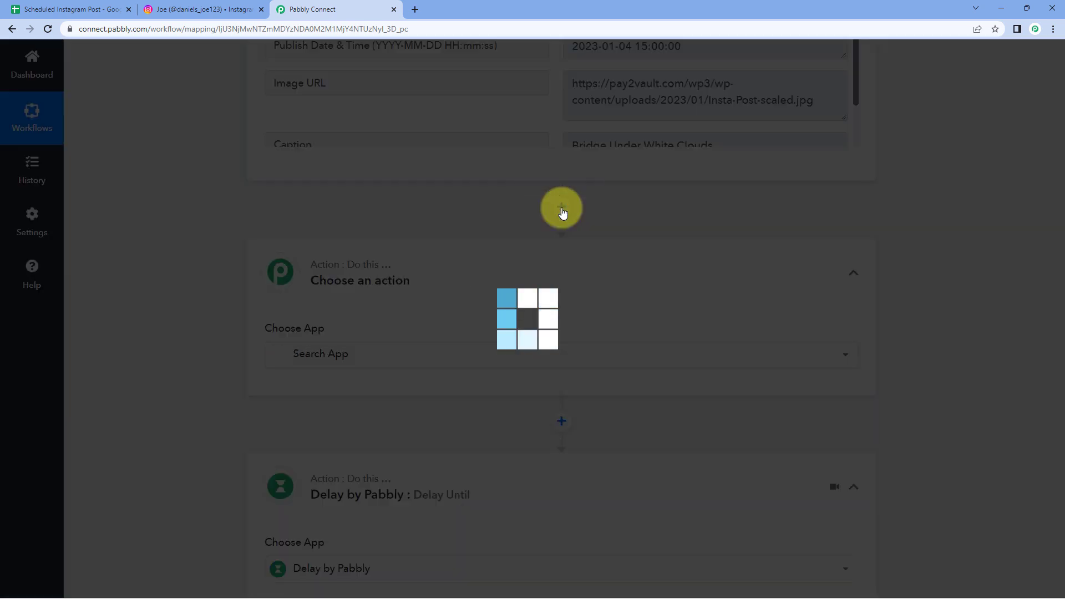
pyautogui.scroll(-1, 333, 266)
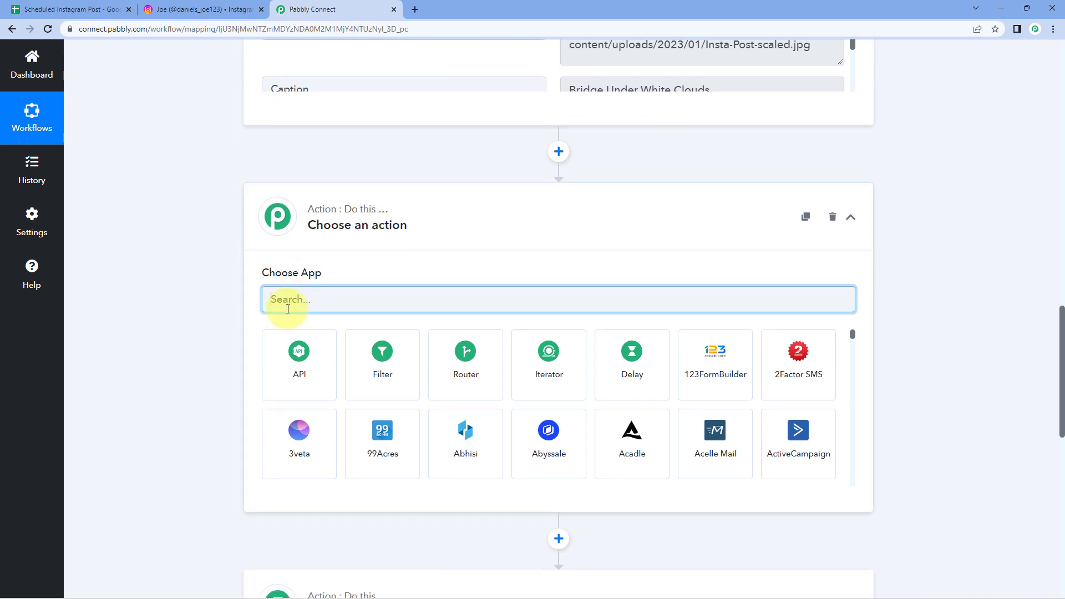
pyautogui.write('Date')
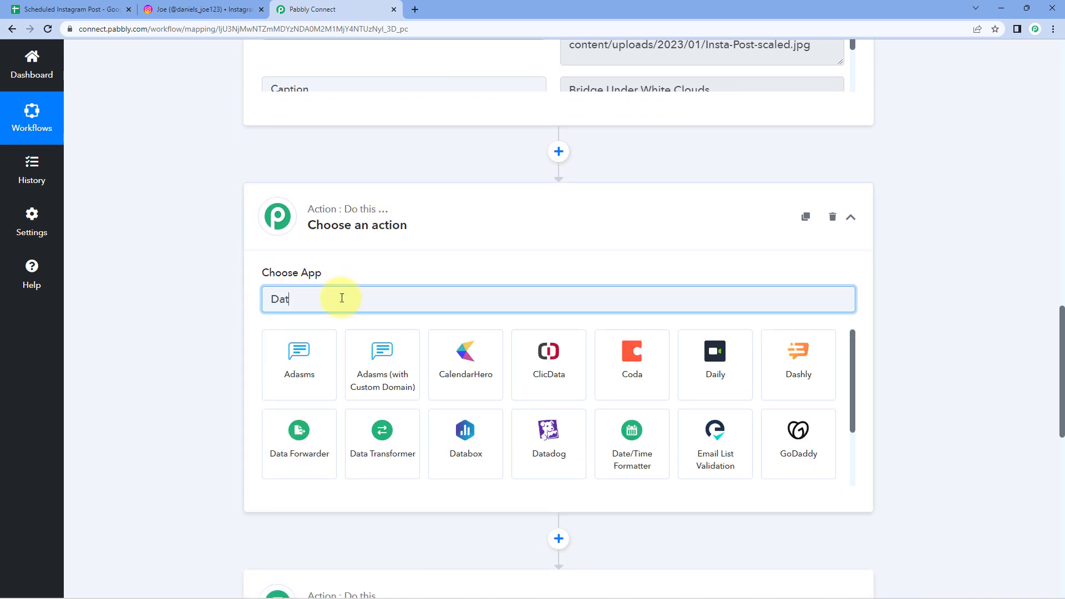
pyautogui.click(327, 357)
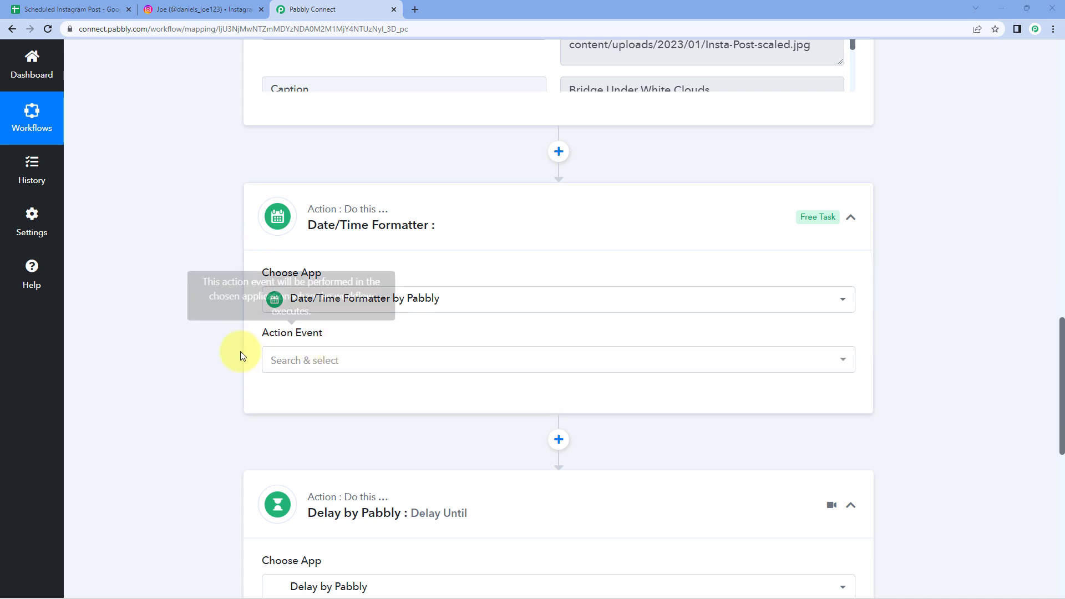
# Step: Set the Date/Time Formatter's action event to Format Date with Time Zone and connect it
pyautogui.click(299, 367)
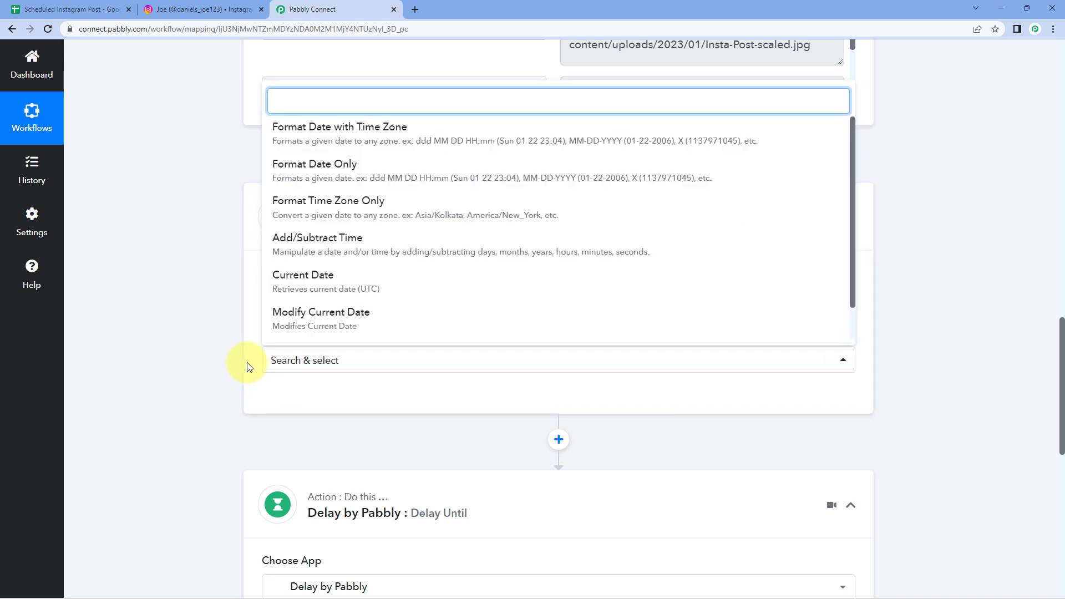
pyautogui.scroll(-2, 245, 361)
pyautogui.click(387, 323)
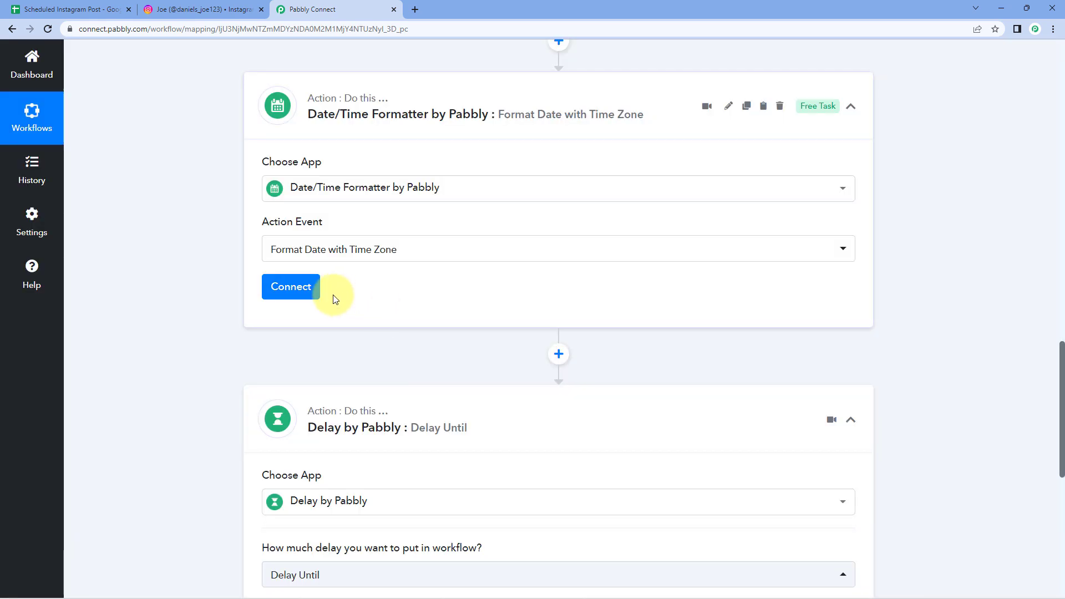
pyautogui.click(314, 286)
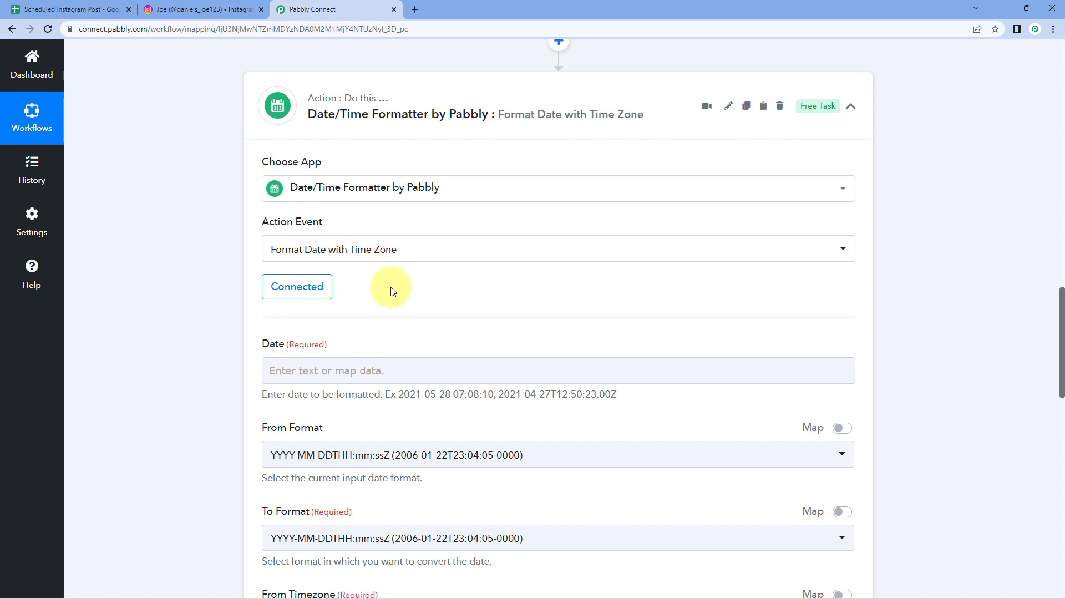
# Step: Recheck the Publish Date & Time header and its row 2 value in the spreadsheet, and return to the Pabbly Connect workflow
pyautogui.click(89, 10)
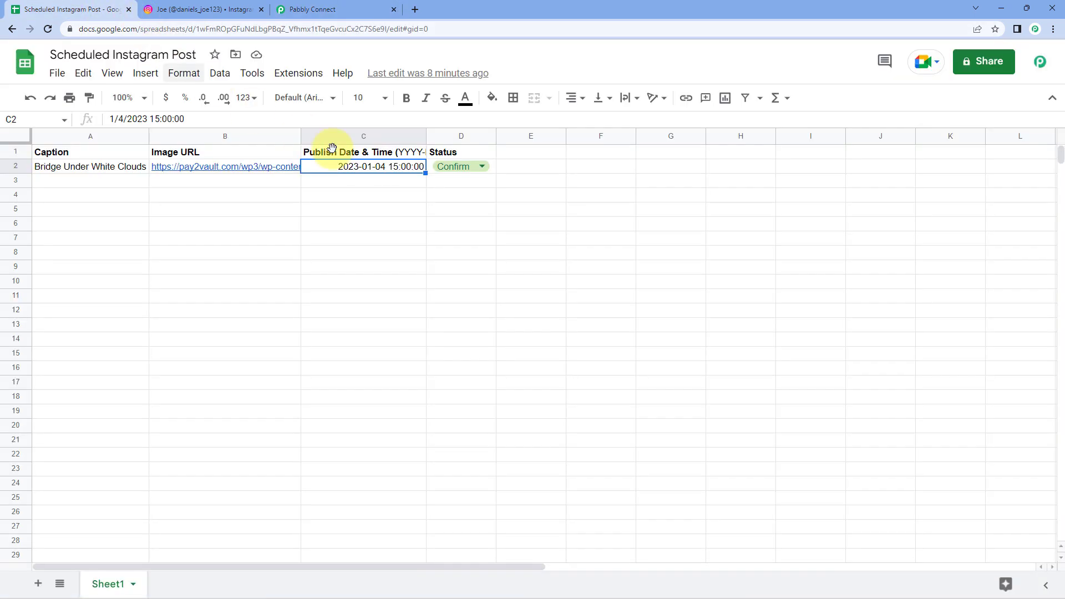
pyautogui.click(365, 155)
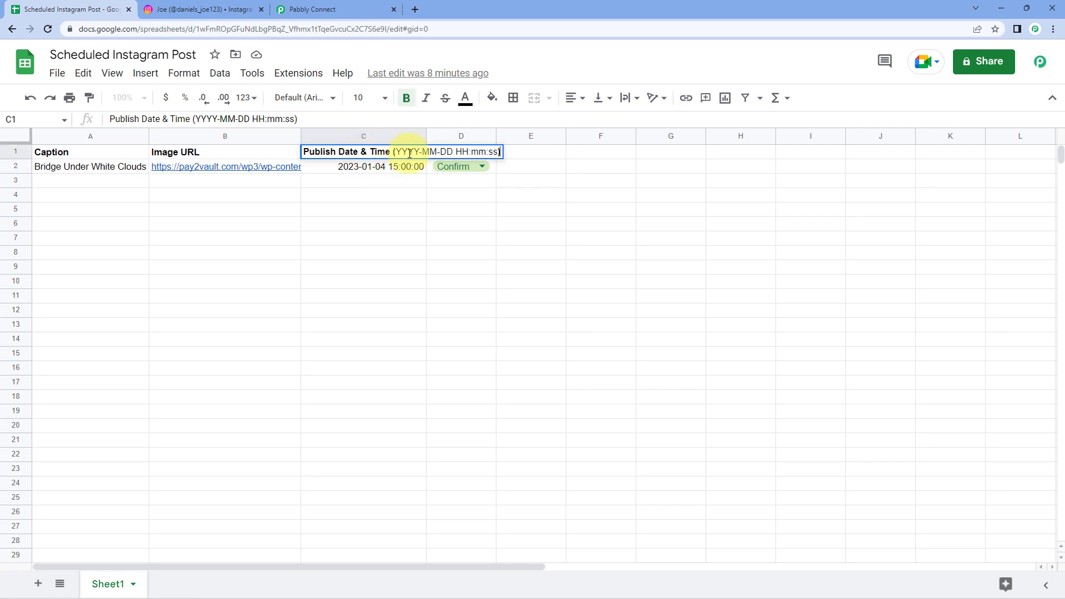
pyautogui.click(390, 176)
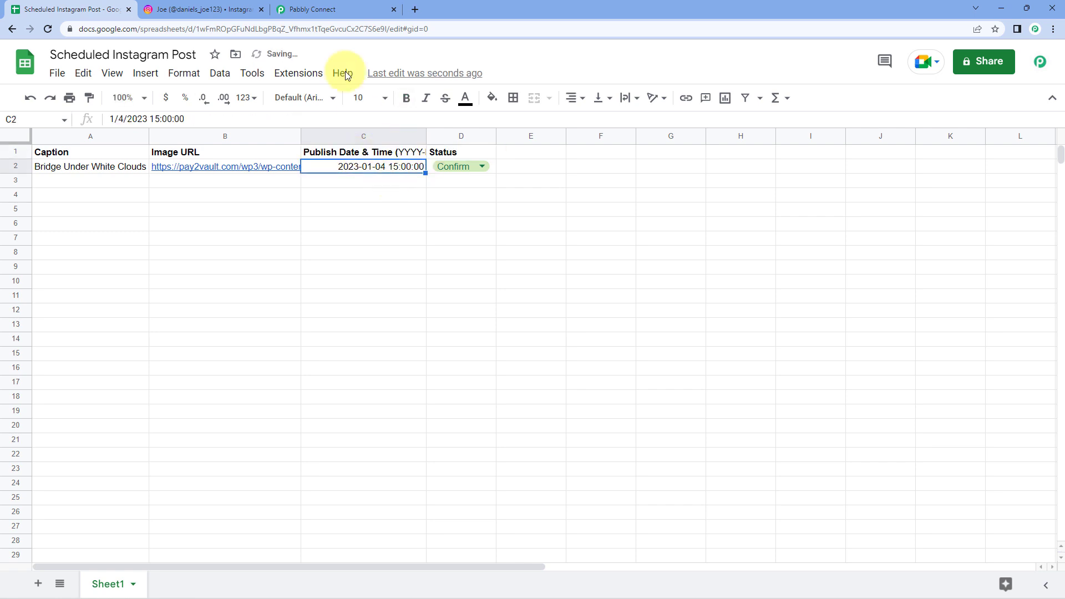
pyautogui.click(326, 8)
# Step: Review the Date/Time Formatter fields, the Delay Date format requirement and the Publish Date & Time captured by the trigger
pyautogui.scroll(-2, 375, 337)
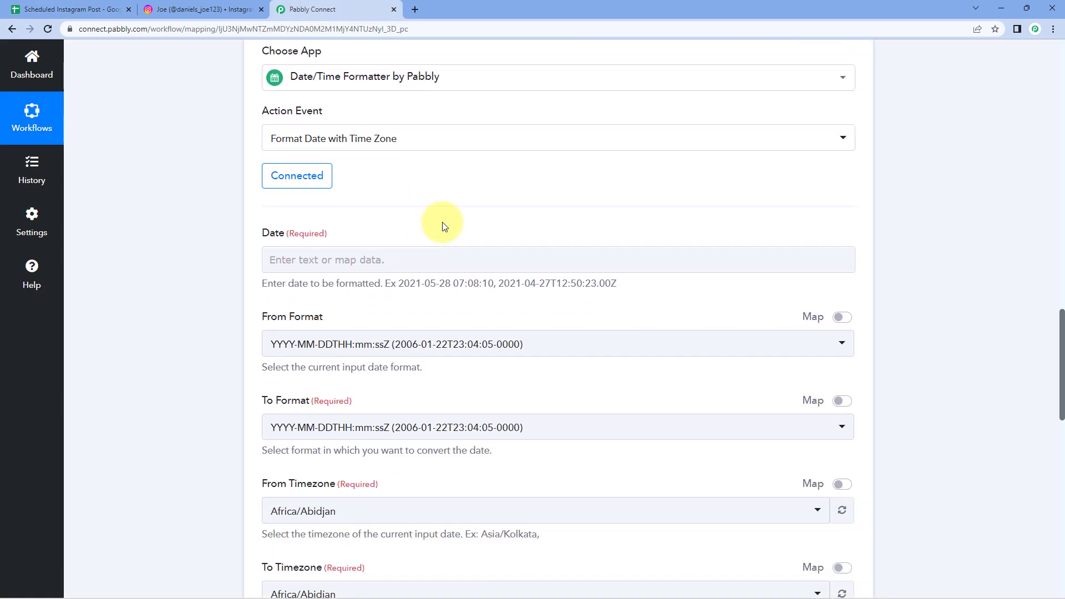
pyautogui.scroll(-8, 438, 224)
pyautogui.scroll(-5, 458, 207)
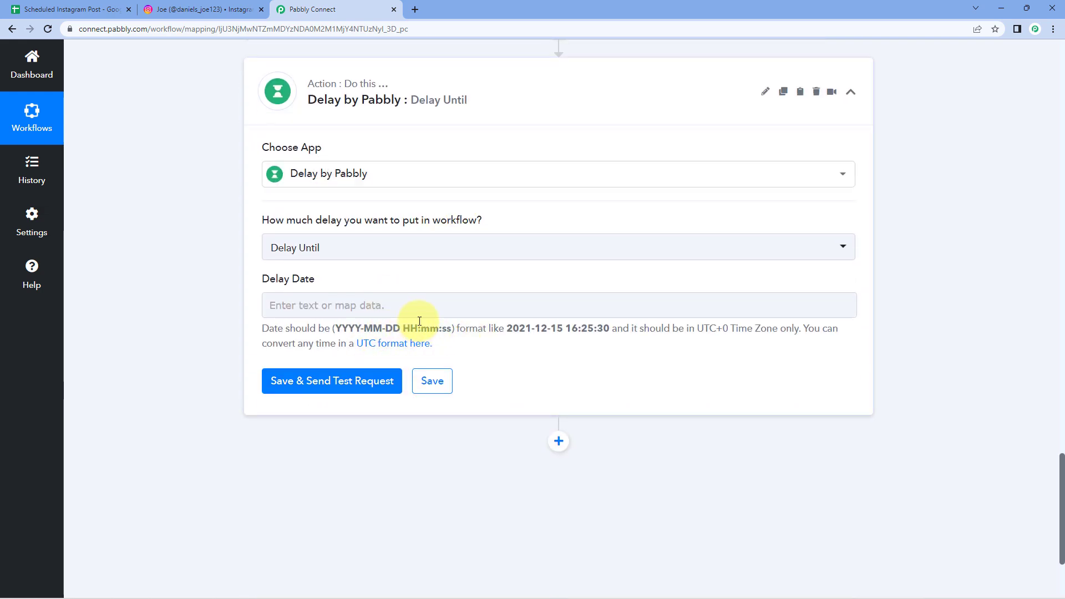
pyautogui.scroll(13, 434, 284)
pyautogui.scroll(2, 422, 300)
pyautogui.scroll(-2, 409, 303)
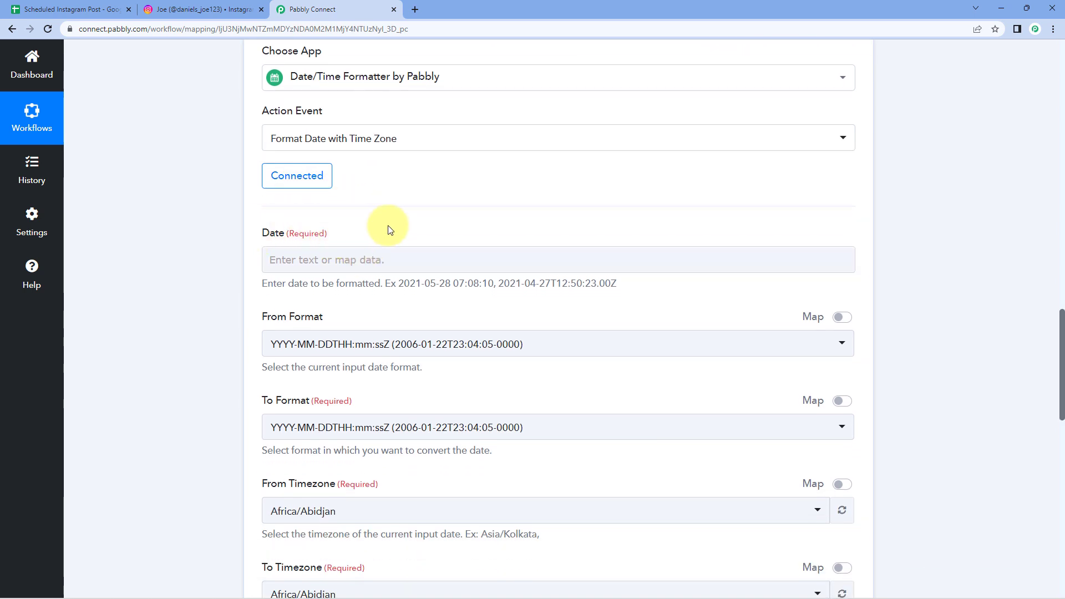
pyautogui.scroll(8, 488, 244)
pyautogui.moveTo(708, 322); pyautogui.dragTo(571, 328)
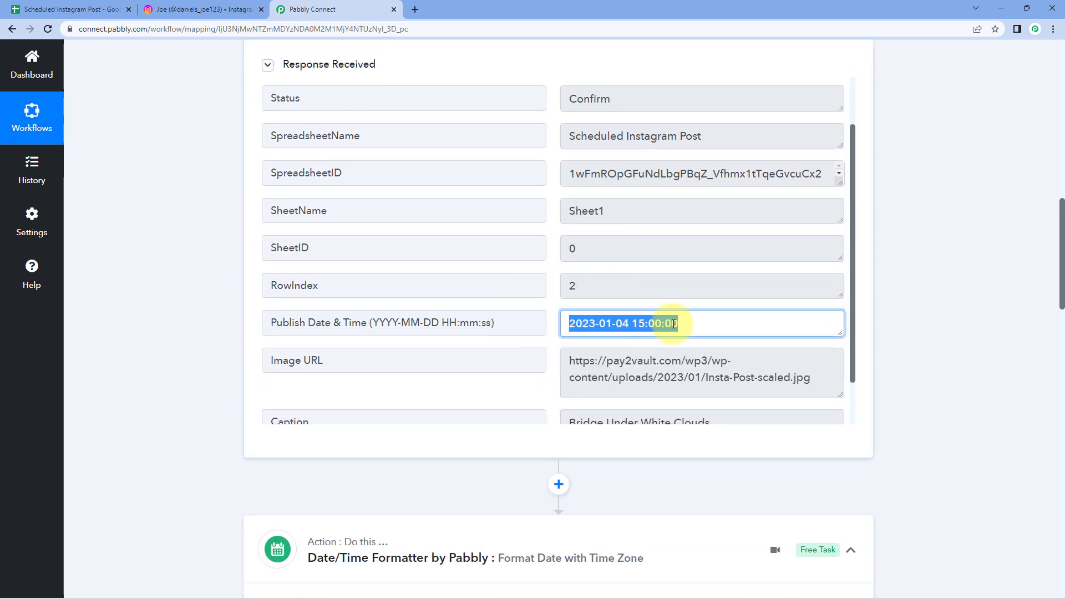
# Step: Map the Date/Time Formatter's Date field to Publish Date & Time (YYYY-MM-DD HH:mm:ss) from the Google Sheets trigger
pyautogui.scroll(-1, 199, 329)
pyautogui.scroll(-10, 202, 324)
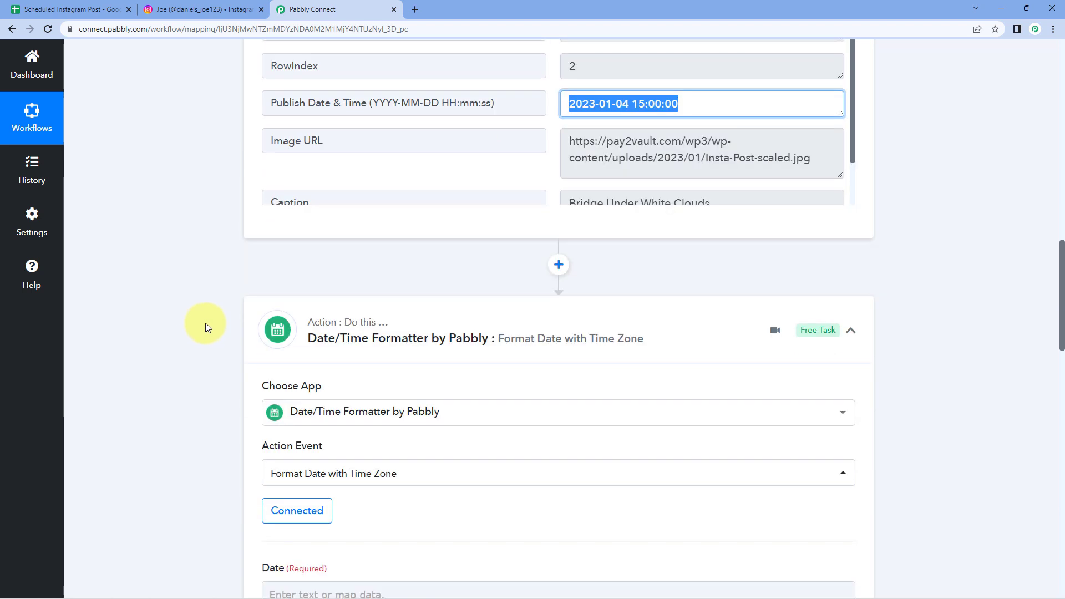
pyautogui.click(297, 152)
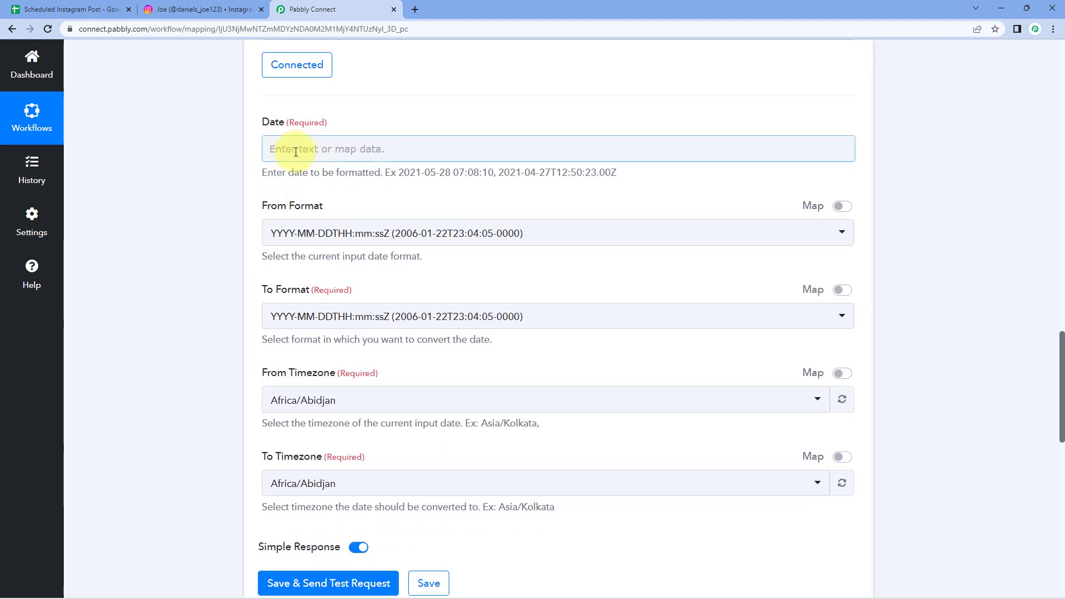
pyautogui.click(286, 150)
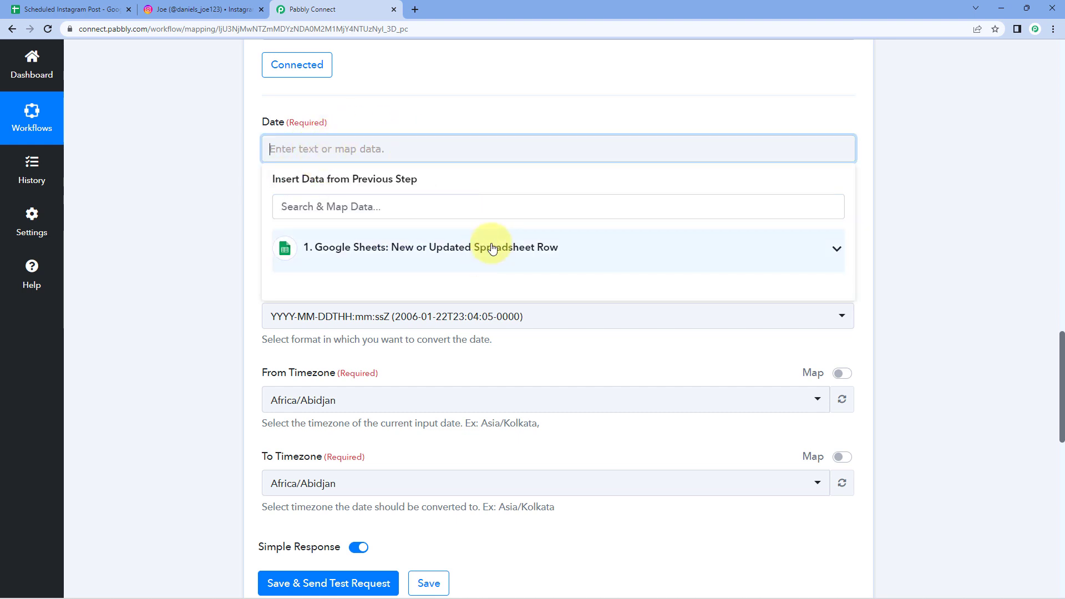
pyautogui.click(496, 250)
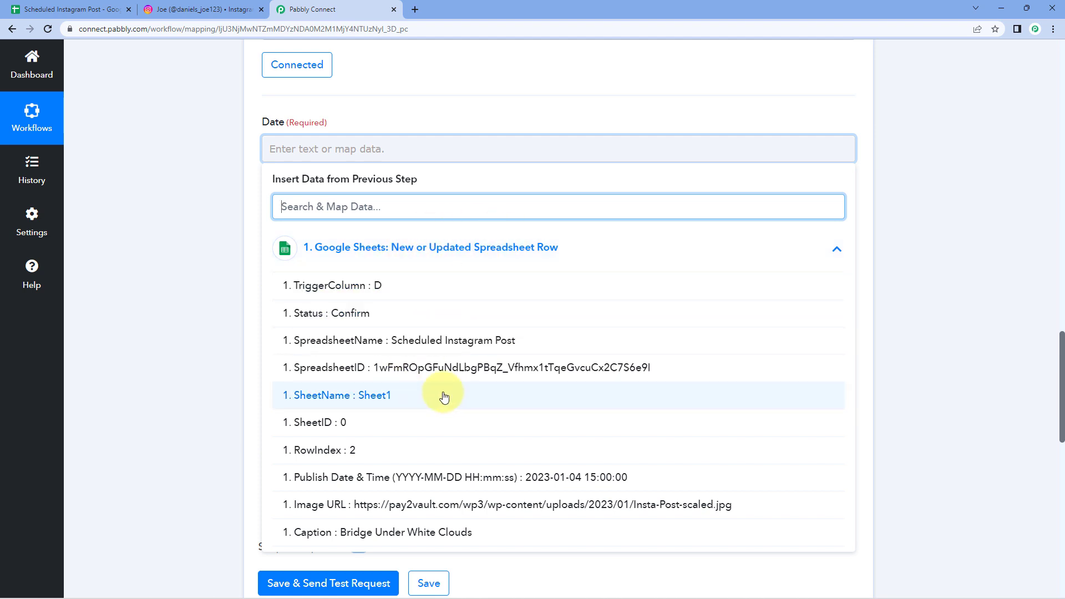
pyautogui.click(490, 478)
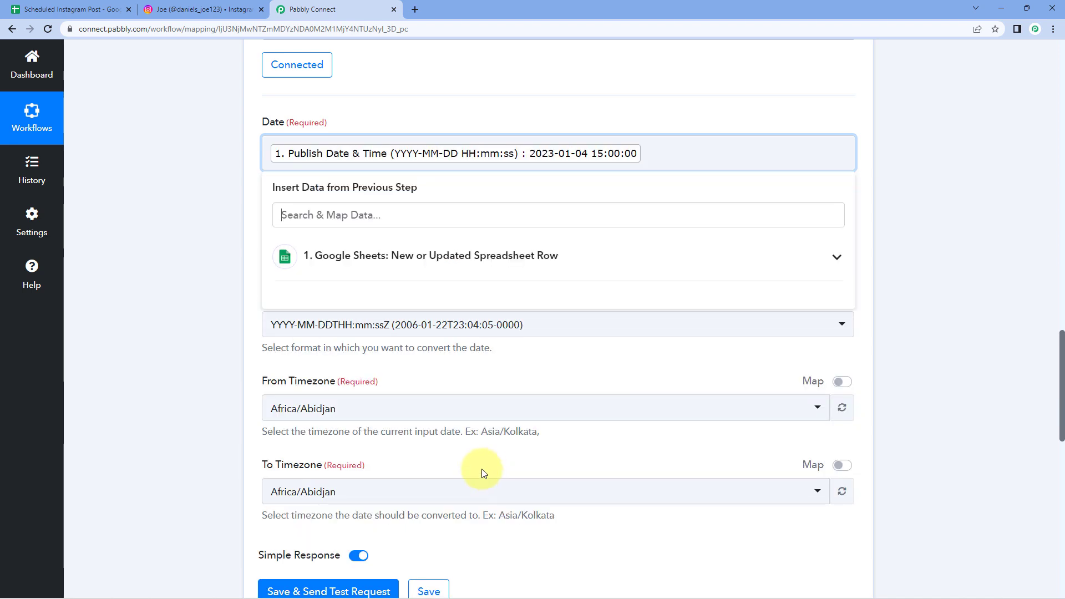
pyautogui.click(248, 244)
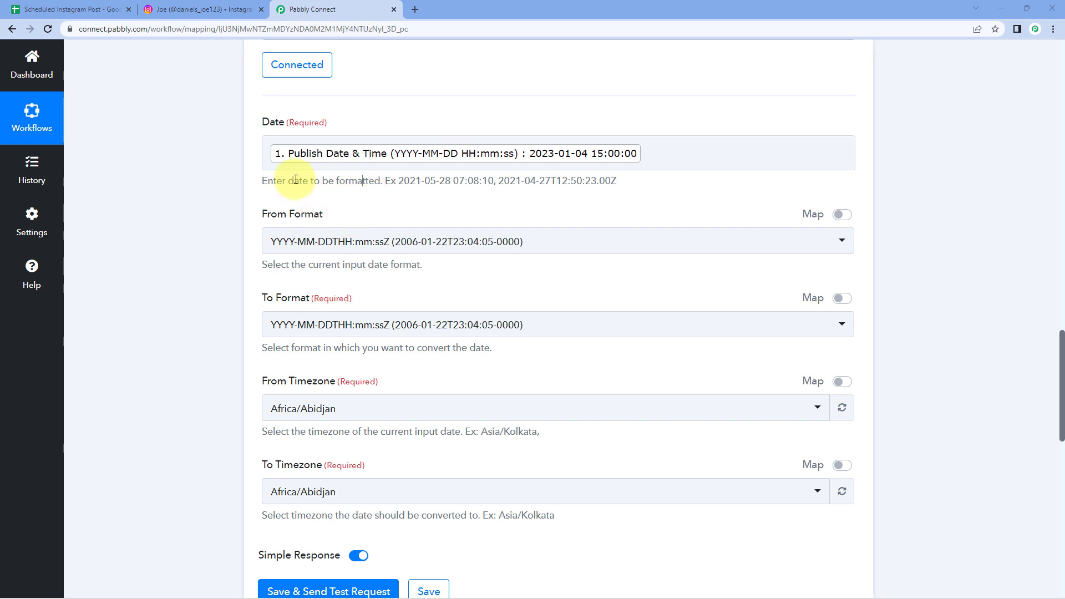
pyautogui.scroll(-1, 353, 195)
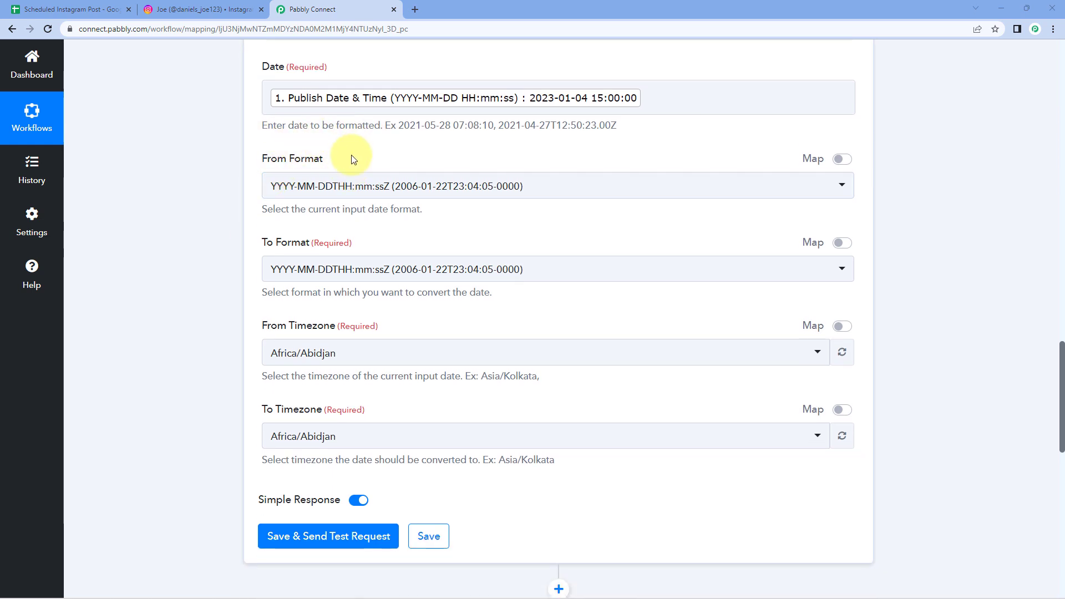
pyautogui.click(369, 186)
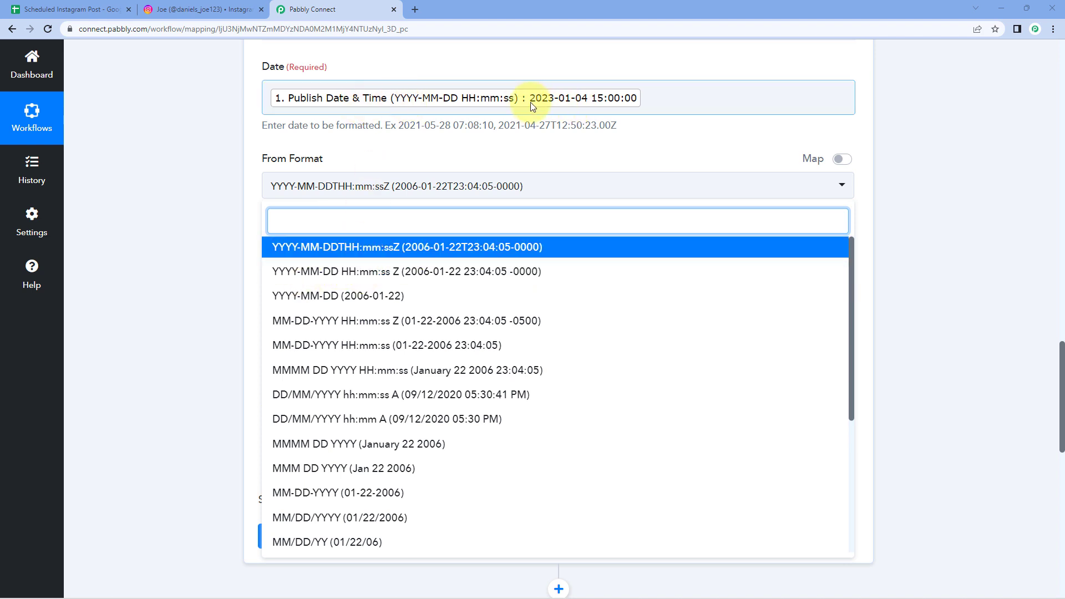
pyautogui.click(335, 276)
pyautogui.scroll(-1, 242, 196)
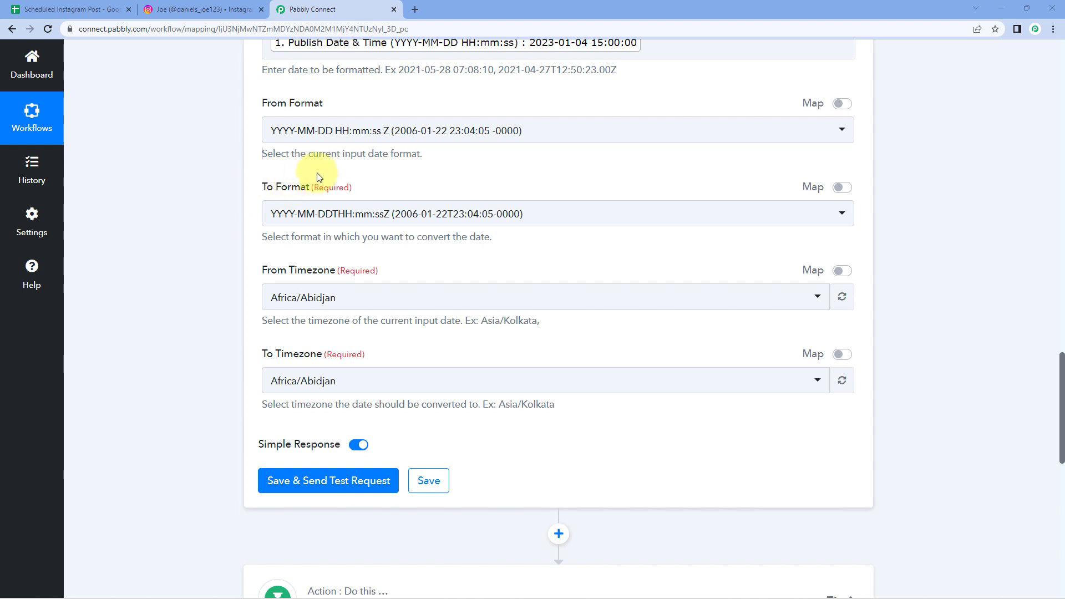
pyautogui.click(376, 218)
pyautogui.scroll(-8, 277, 239)
pyautogui.scroll(-10, 235, 245)
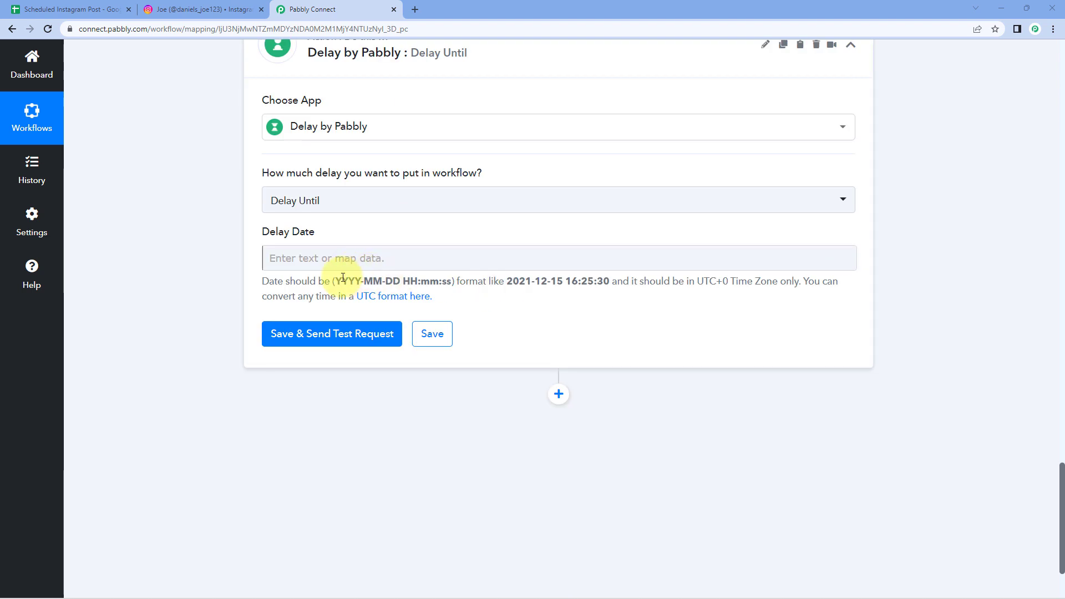
pyautogui.moveTo(337, 281); pyautogui.dragTo(447, 282)
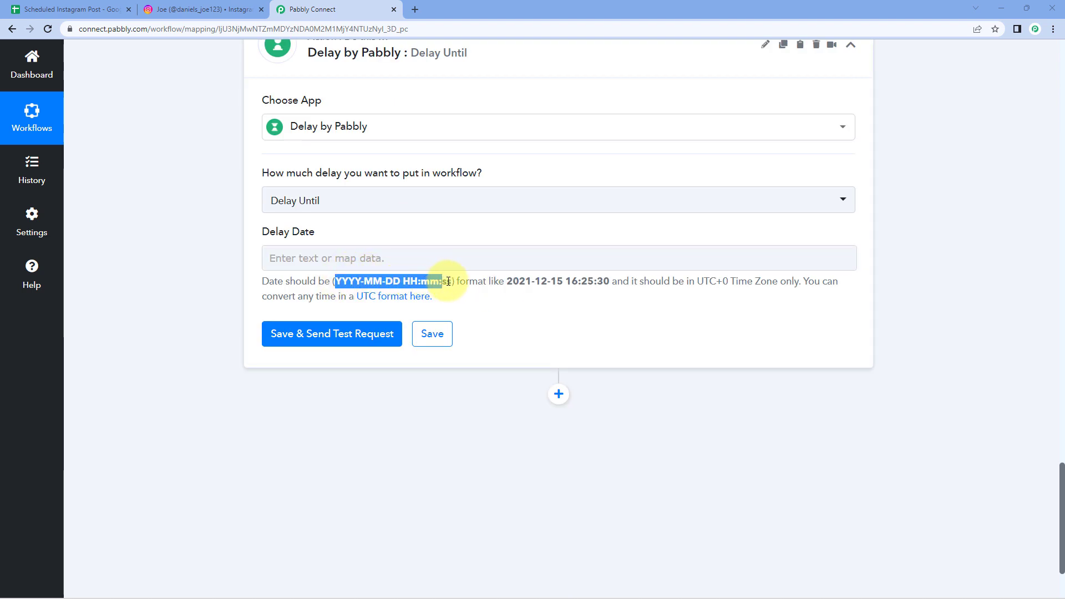
pyautogui.scroll(10, 244, 202)
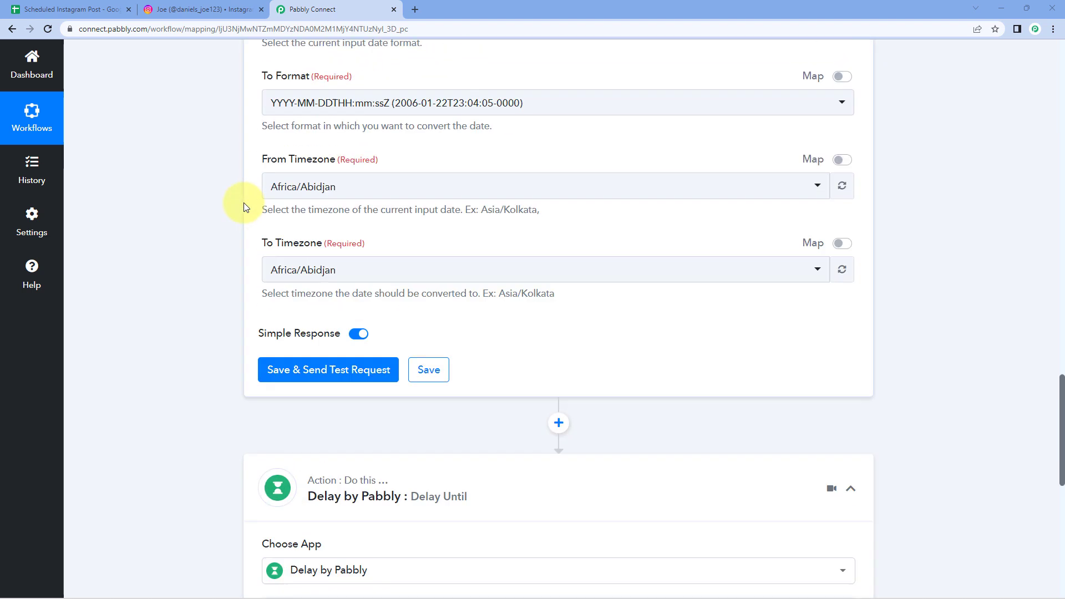
pyautogui.click(325, 219)
pyautogui.scroll(-2, 351, 309)
pyautogui.scroll(1, 362, 315)
pyautogui.scroll(1, 362, 315)
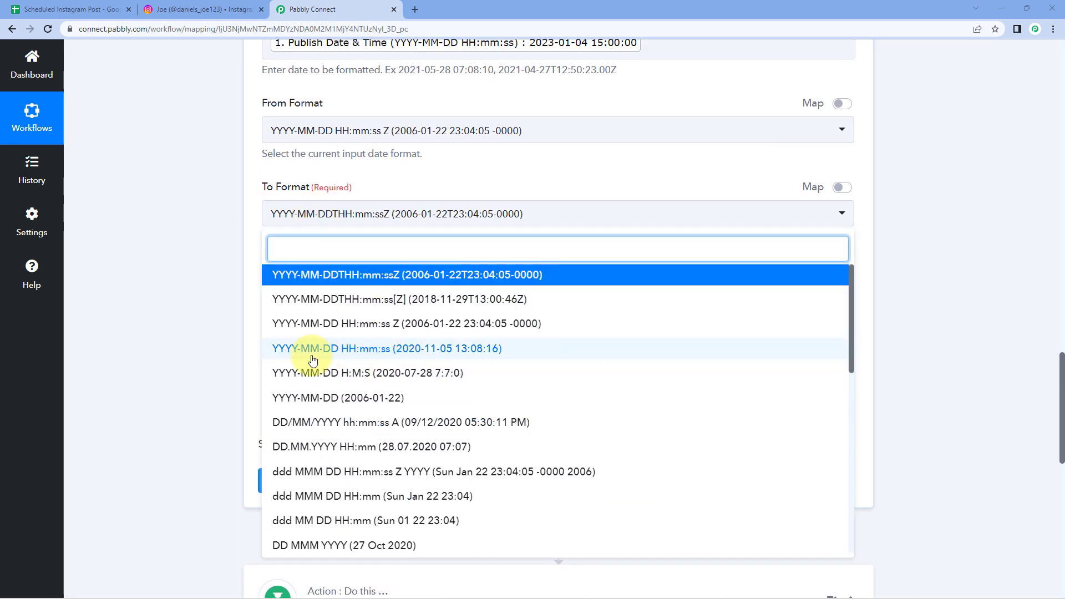
pyautogui.click(381, 355)
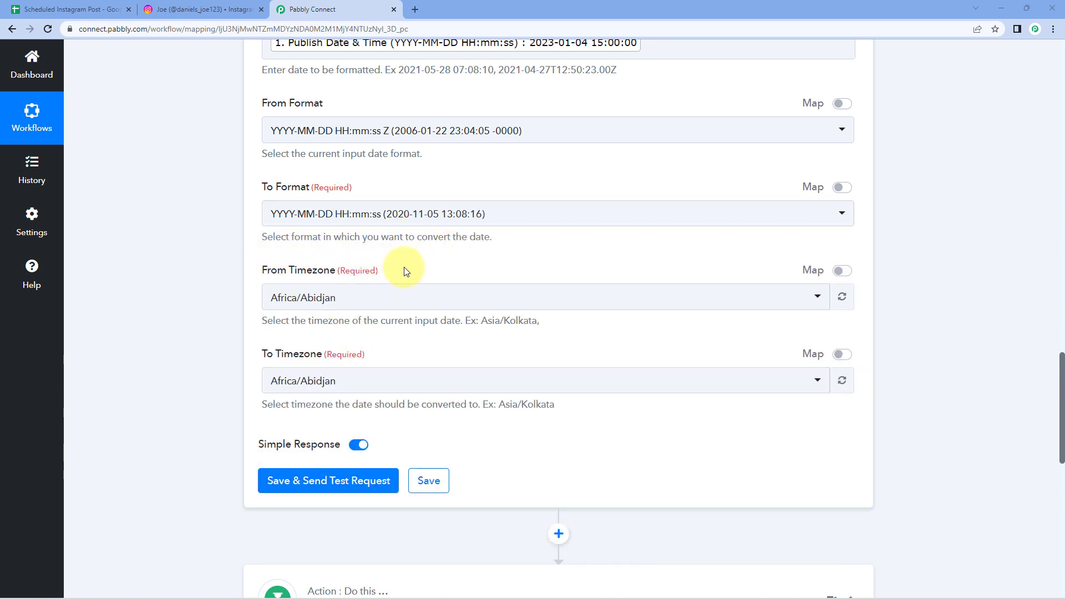
# Step: Set the From Timezone of the Date/Time Formatter to Asia/Kolkata
pyautogui.scroll(2, 404, 271)
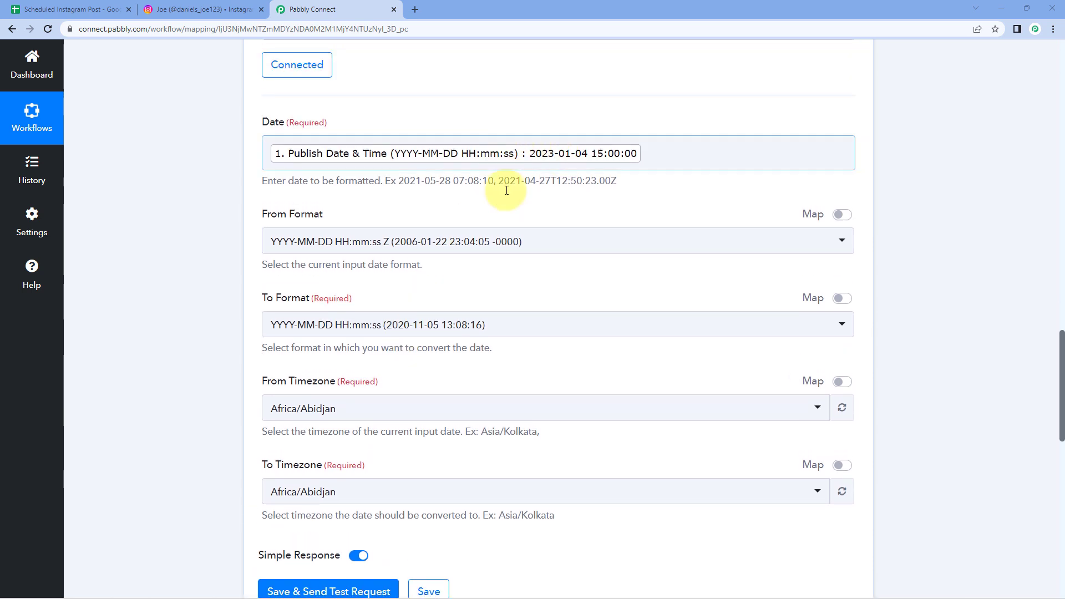
pyautogui.scroll(-4, 463, 235)
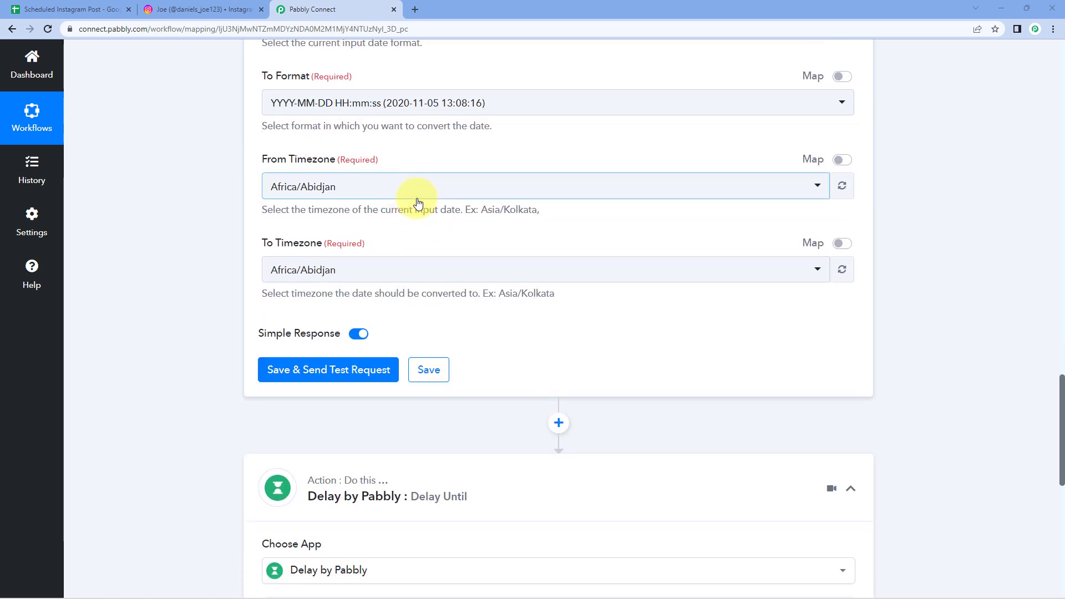
pyautogui.click(384, 190)
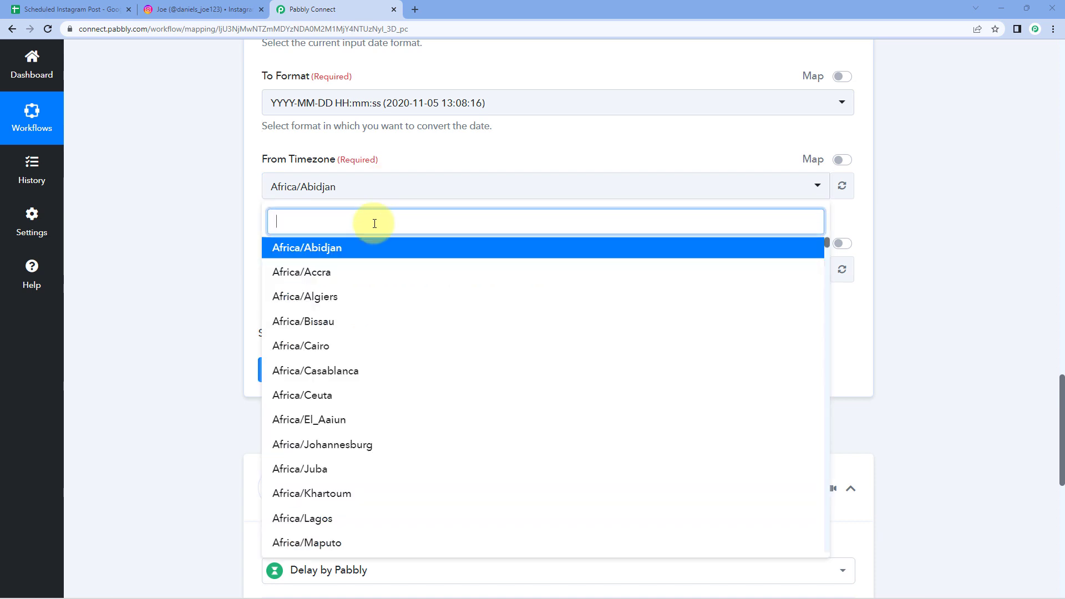
pyautogui.write('kol')
pyautogui.click(340, 251)
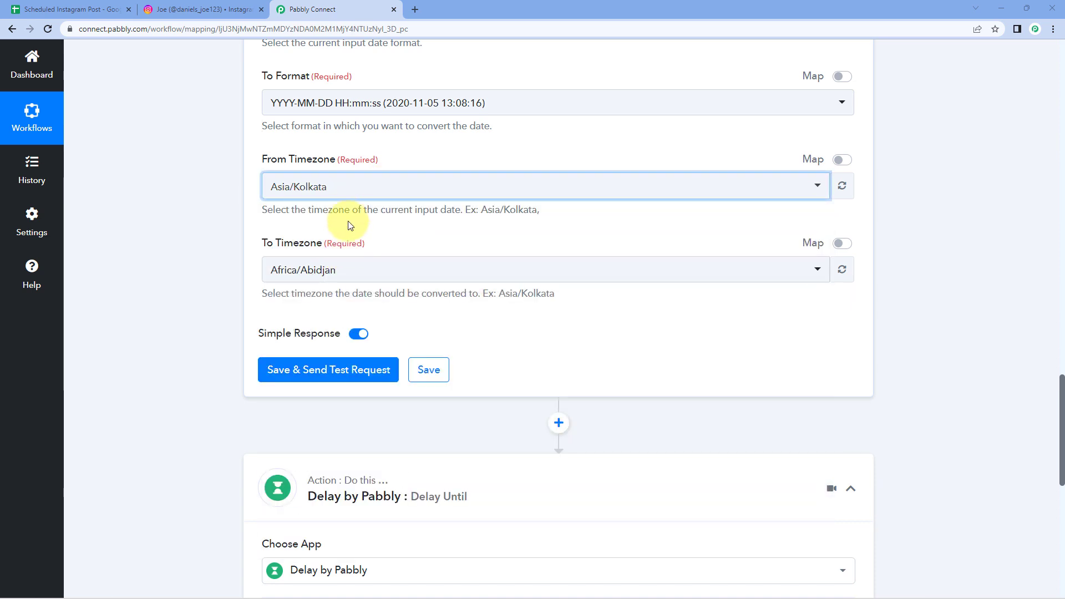
# Step: Set the To Timezone to Etc/UTC, then save the Date/Time Formatter step and send a test request
pyautogui.click(345, 270)
pyautogui.write('utc')
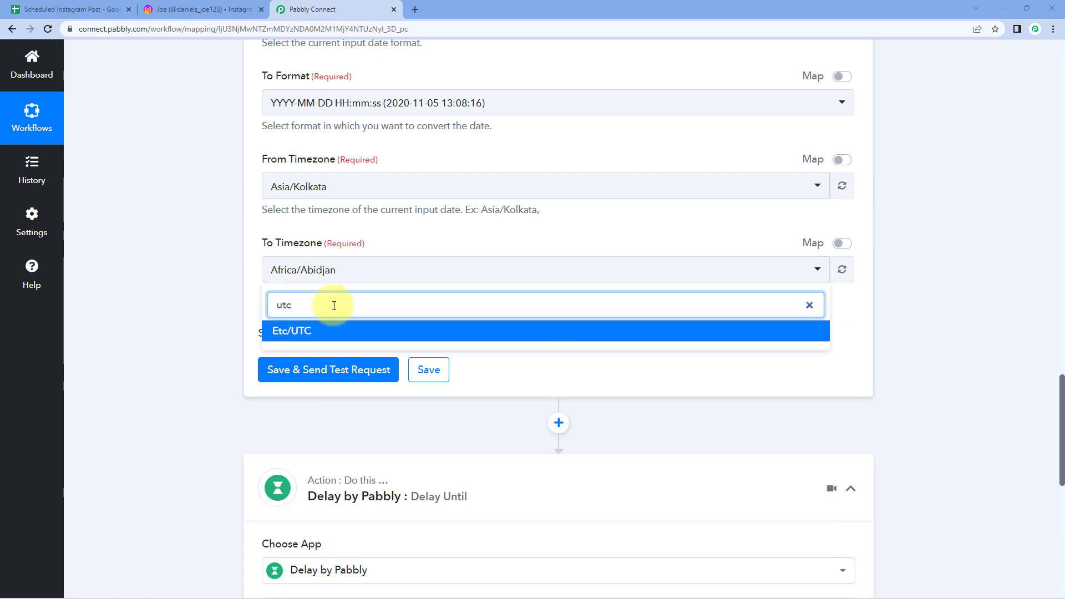
pyautogui.click(316, 329)
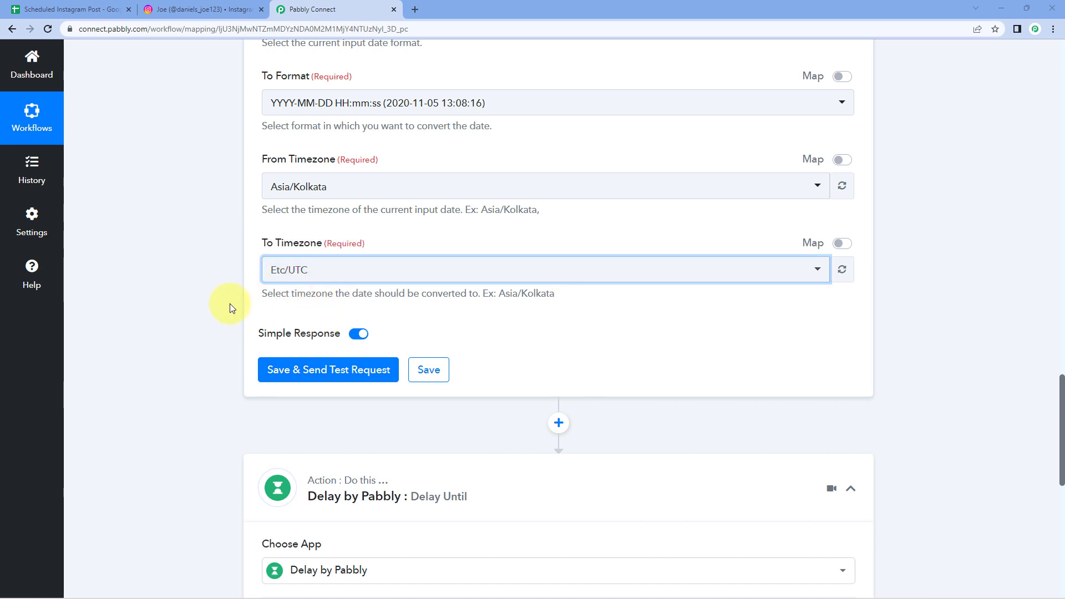
pyautogui.click(306, 374)
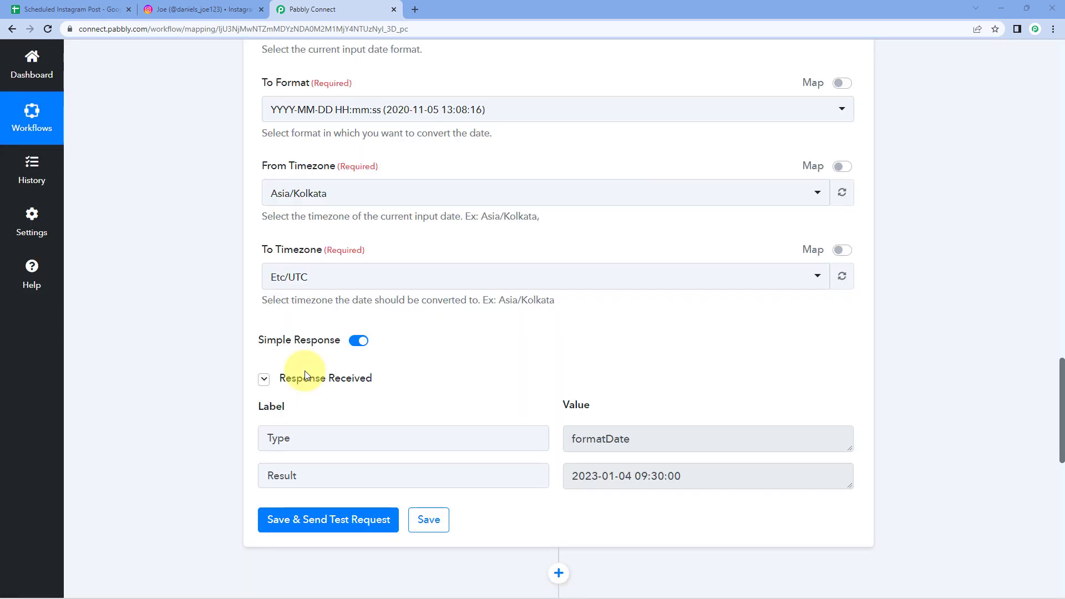
# Step: Compare the Date/Time Formatter's converted result with the publish date in the Google Sheet and the Delay Until date requirements
pyautogui.scroll(-1, 495, 375)
pyautogui.scroll(-2, 495, 375)
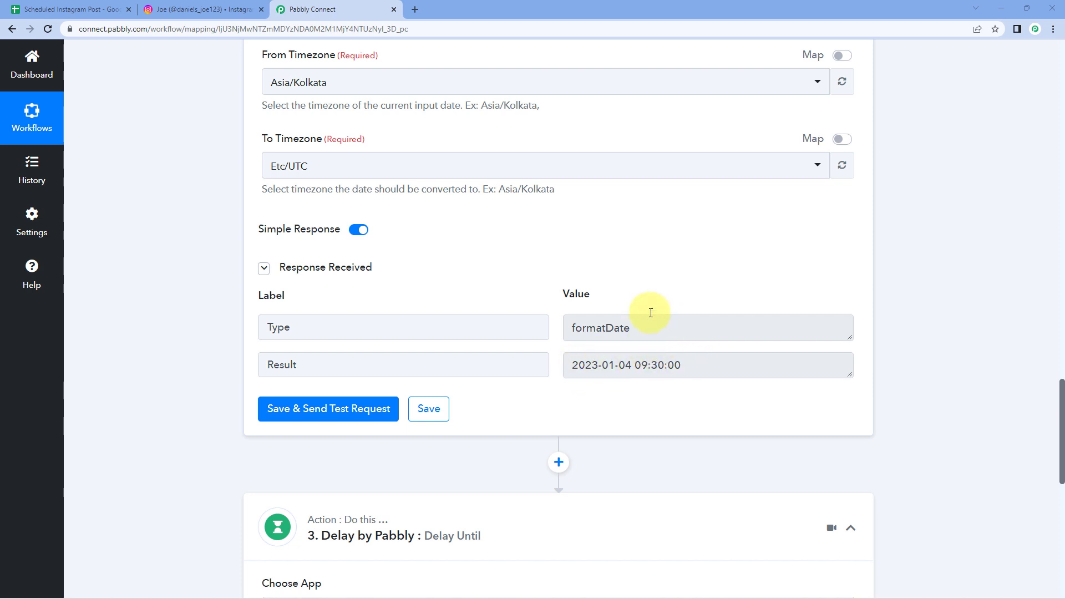
pyautogui.scroll(6, 638, 294)
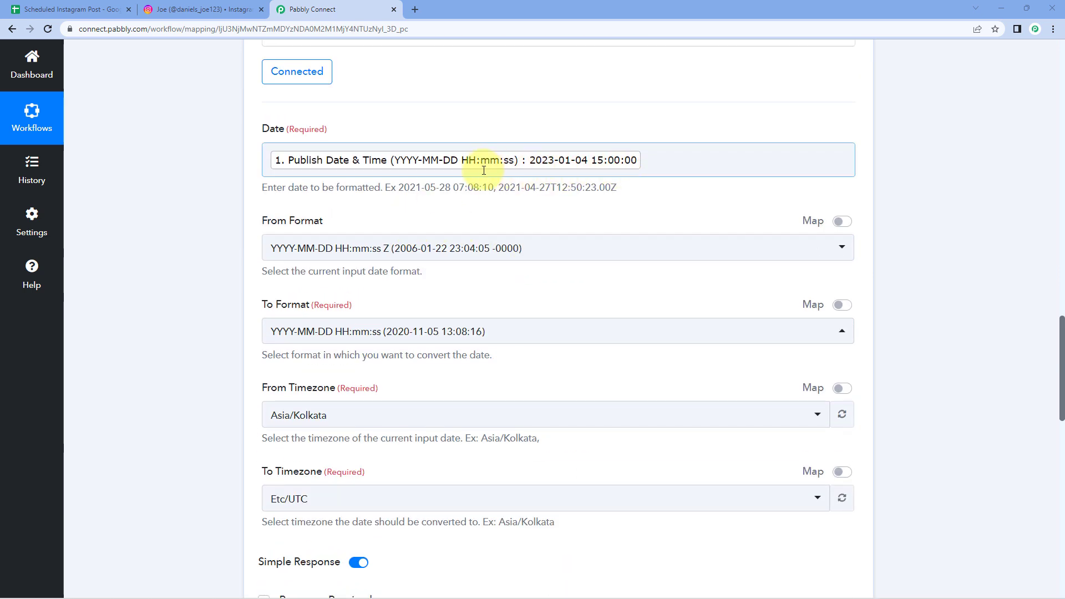
pyautogui.click(71, 10)
pyautogui.click(321, 6)
pyautogui.scroll(-5, 610, 361)
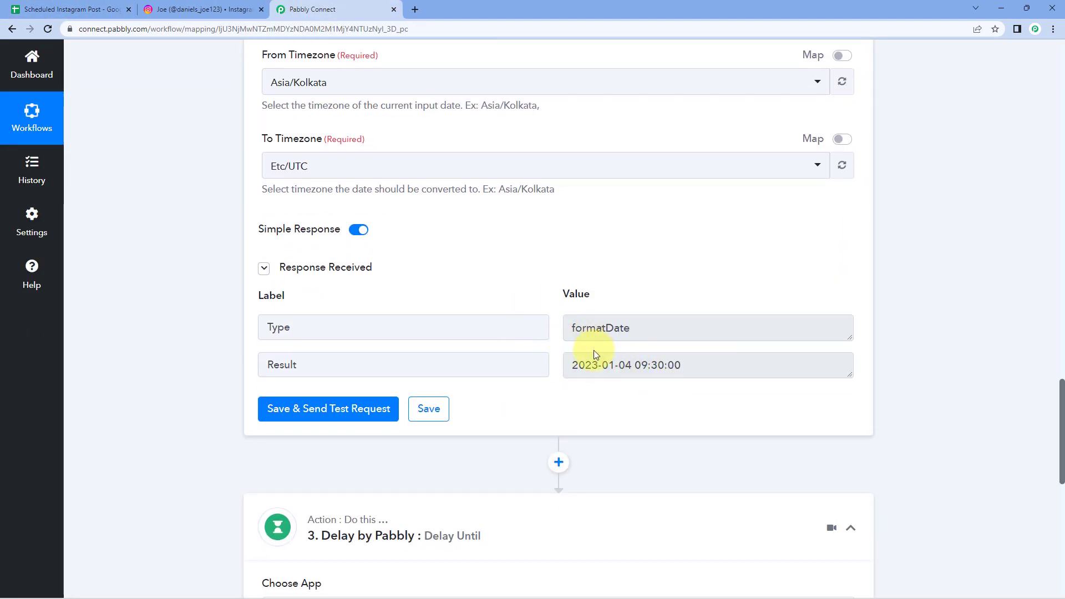
pyautogui.scroll(-4, 676, 333)
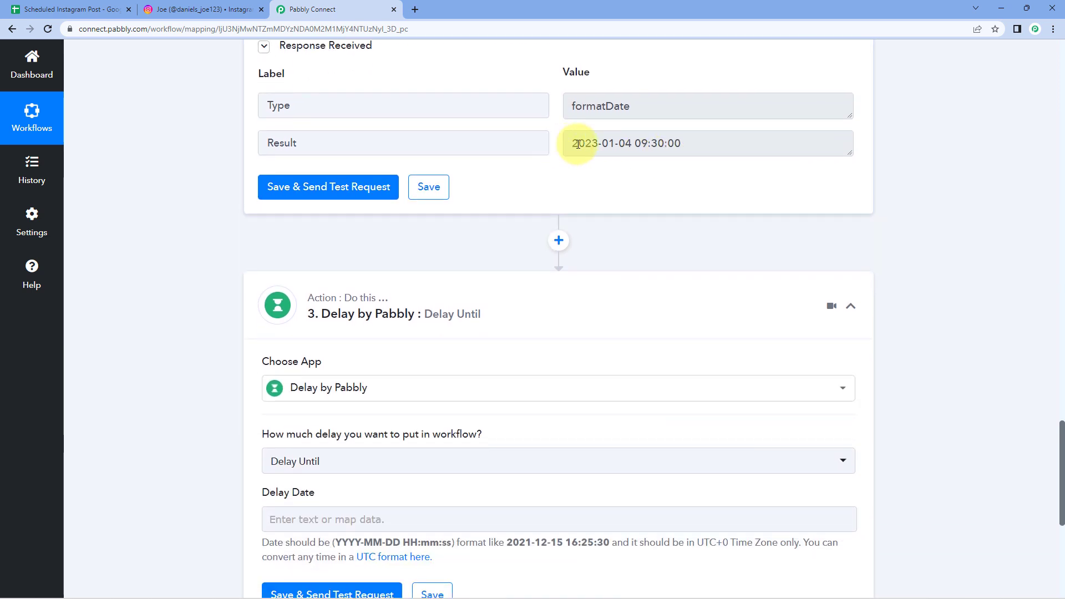
pyautogui.scroll(-5, 603, 164)
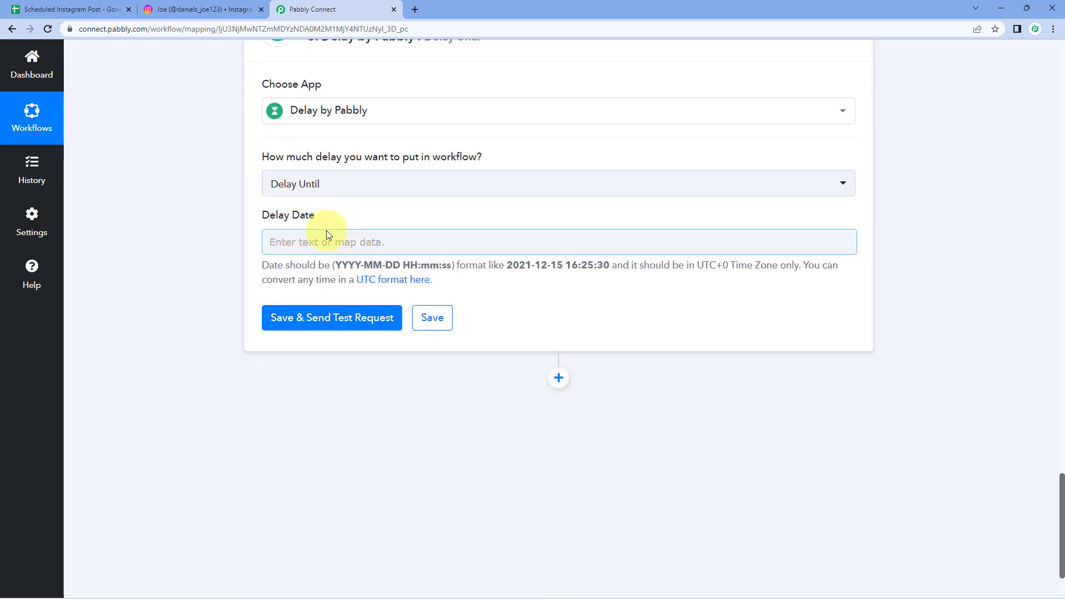
pyautogui.scroll(2, 457, 211)
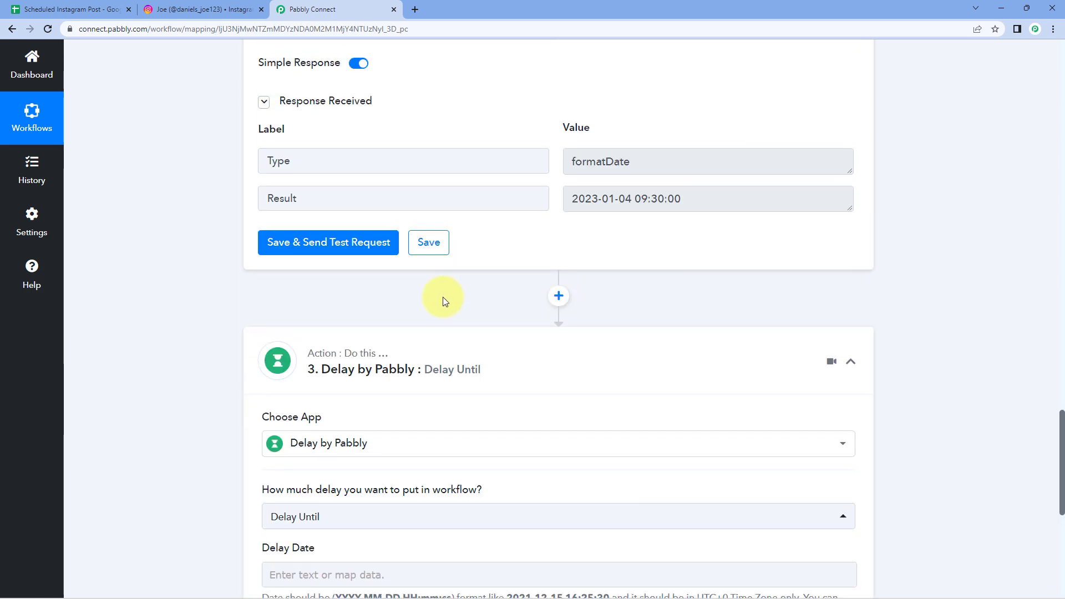
pyautogui.scroll(-2, 485, 297)
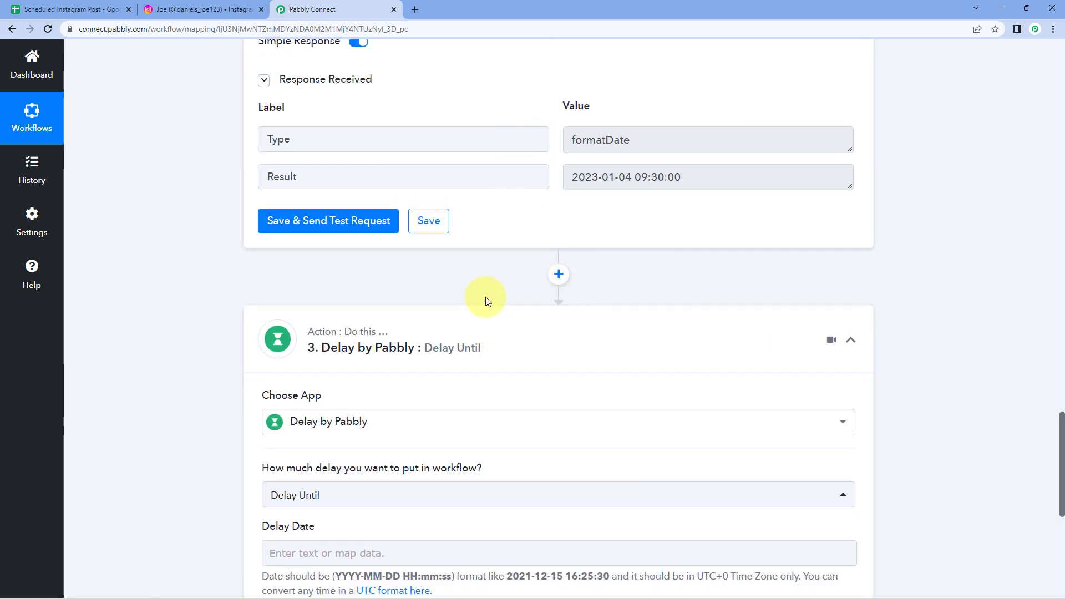
# Step: Reselect Delay by Pabbly as the third action's app and set its delay type to Delay Until
pyautogui.click(362, 340)
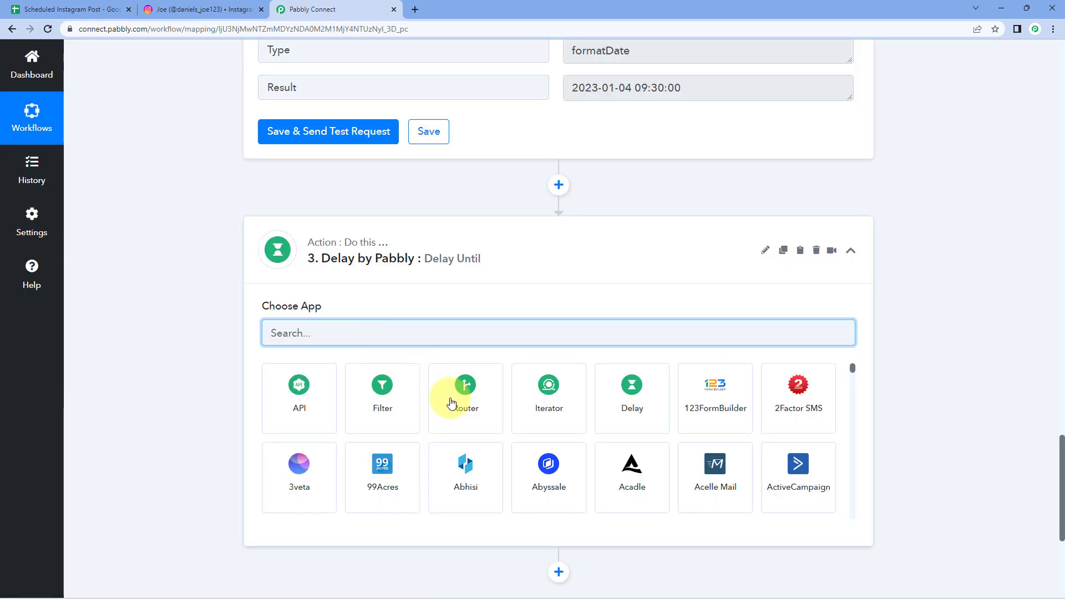
pyautogui.click(613, 384)
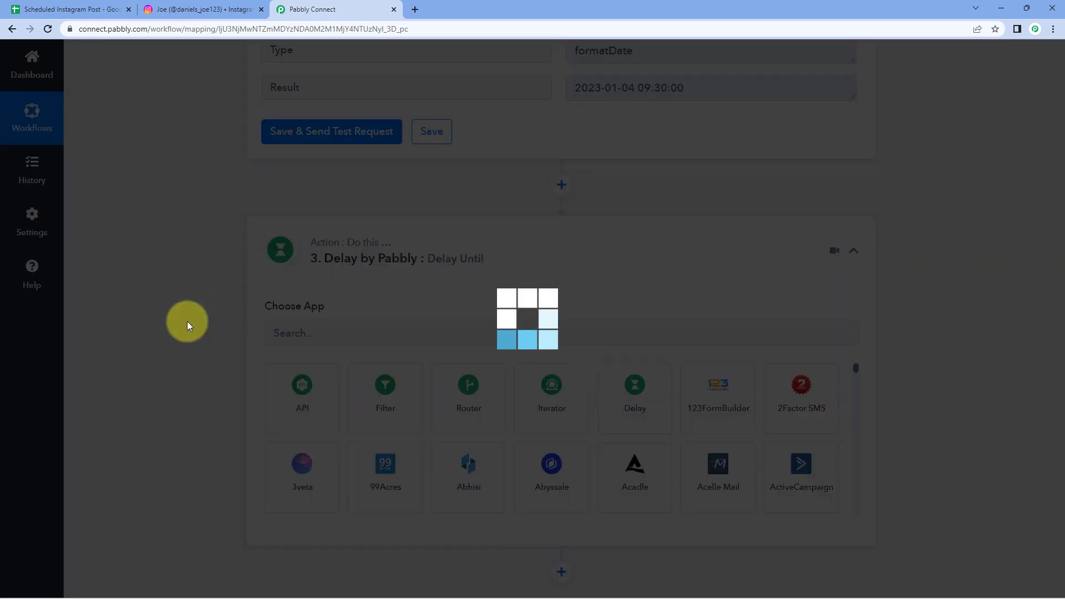
pyautogui.scroll(-1, 187, 322)
pyautogui.scroll(-2, 188, 323)
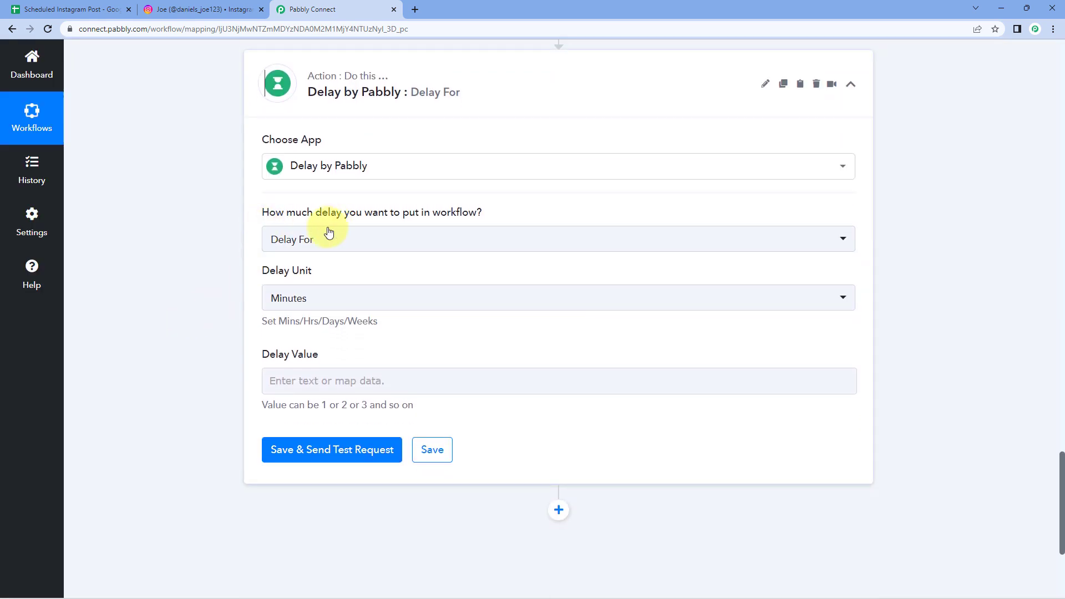
pyautogui.click(370, 239)
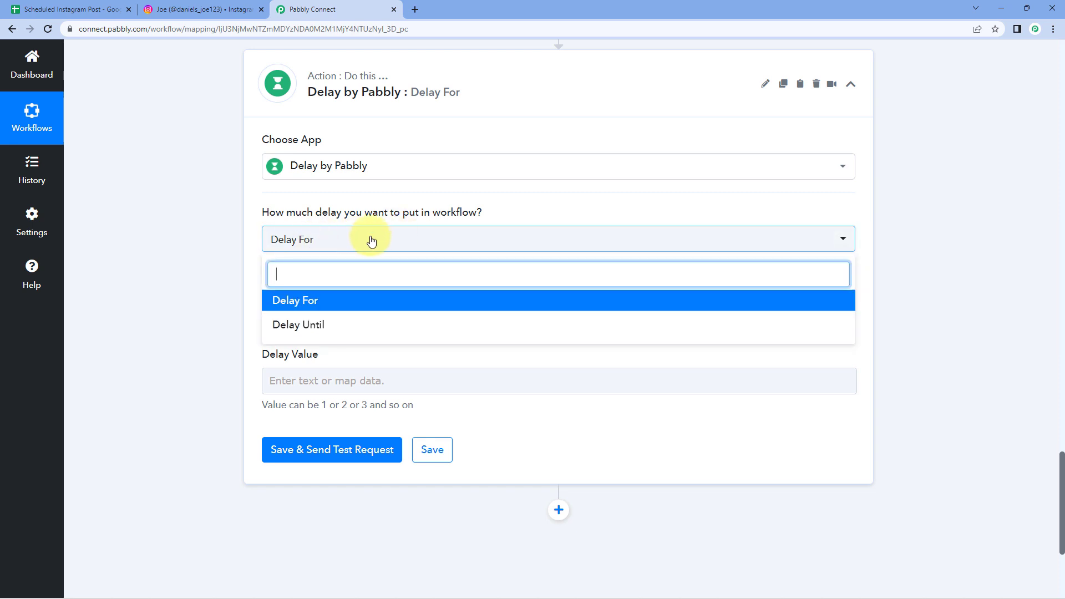
pyautogui.click(321, 329)
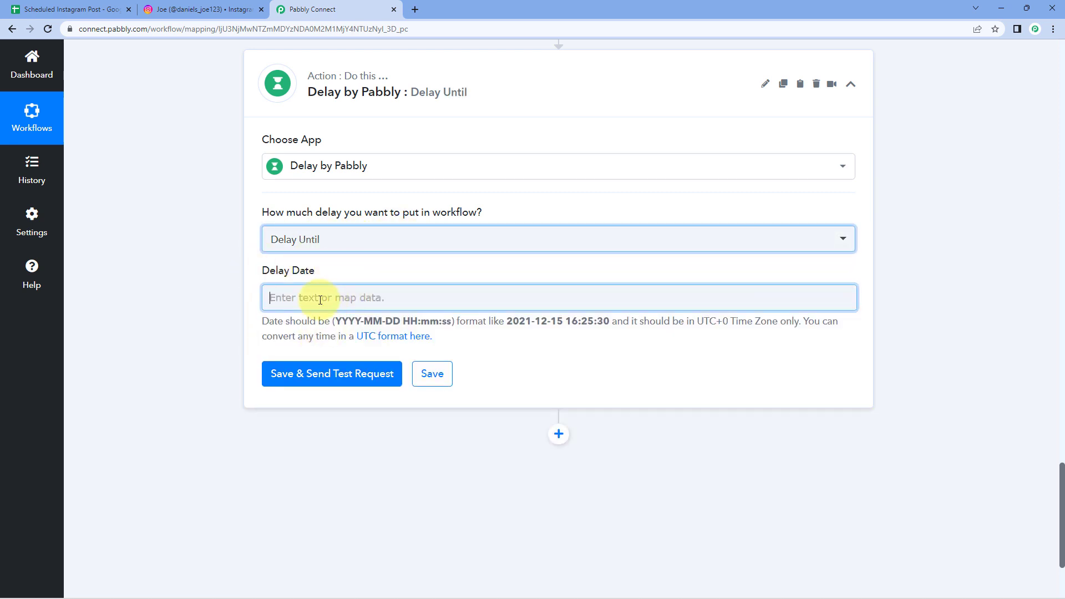
# Step: Map the Delay Date to the Result value of the Date/Time Formatter step
pyautogui.click(309, 298)
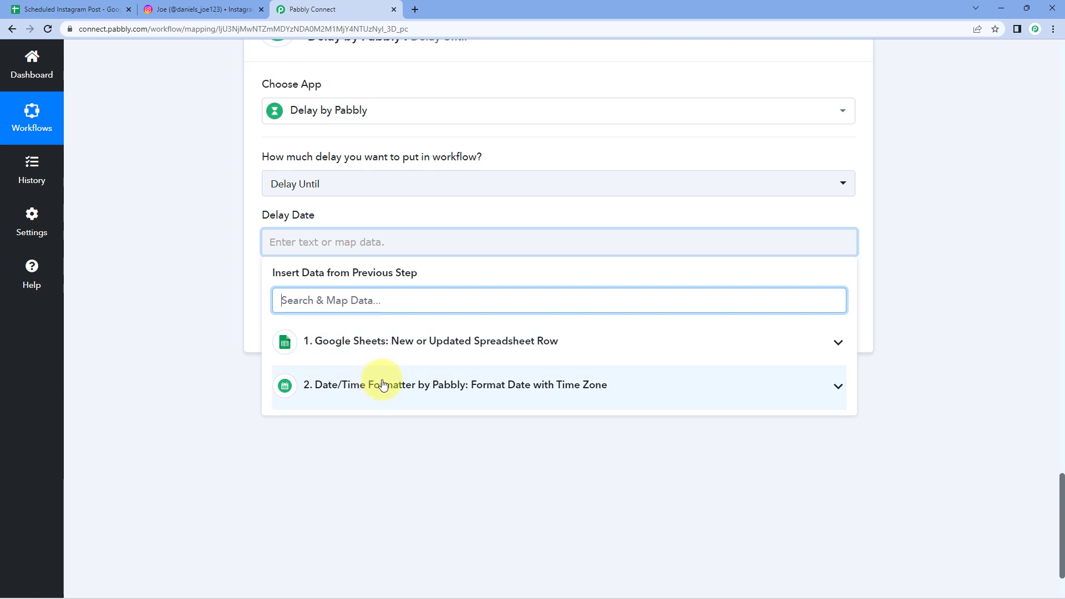
pyautogui.click(383, 385)
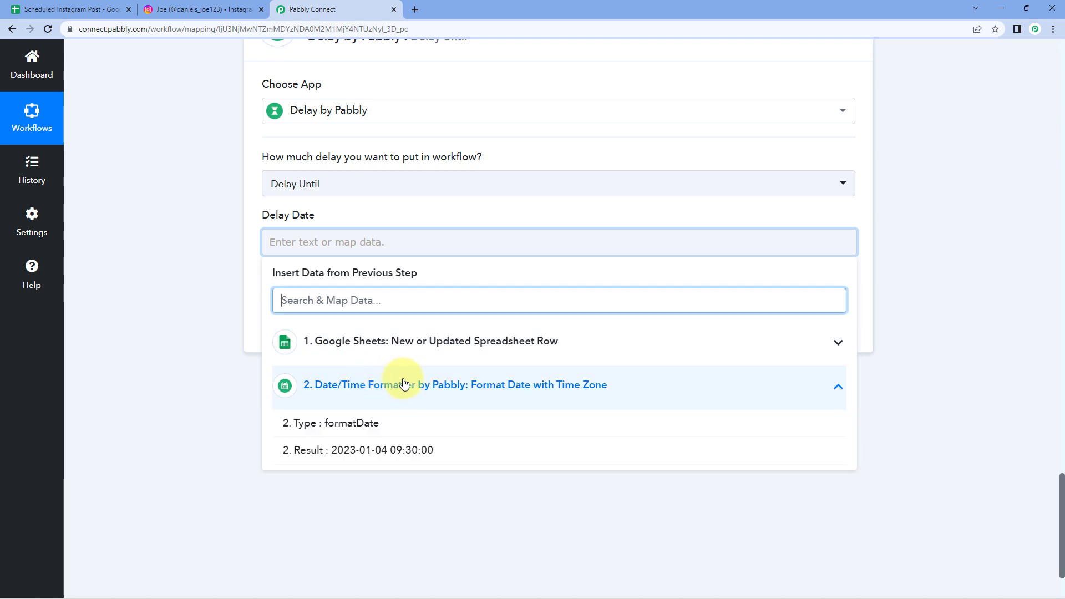
pyautogui.click(335, 451)
pyautogui.click(214, 270)
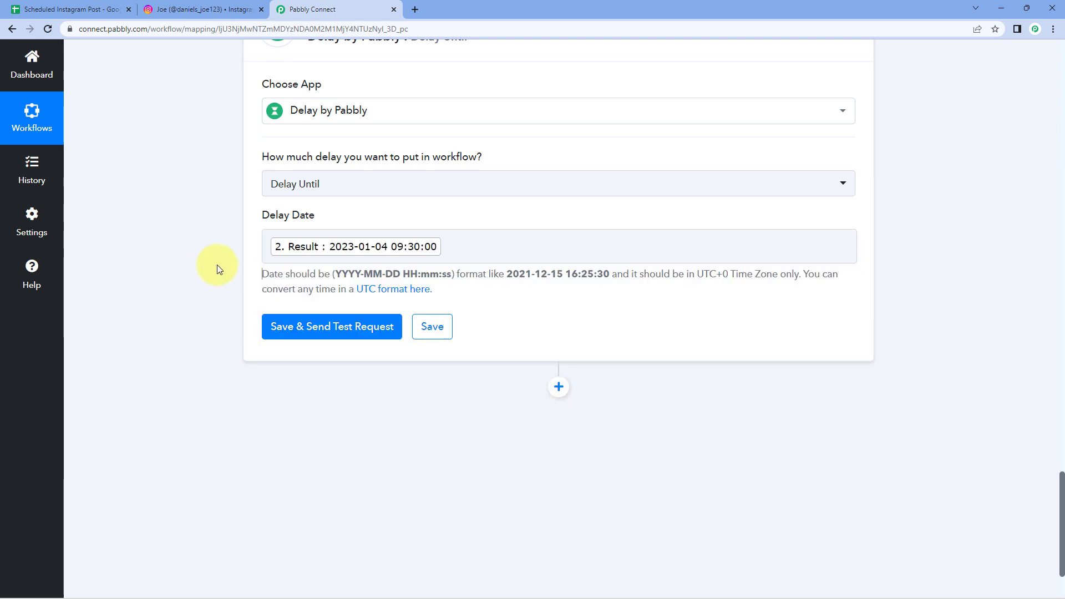
# Step: Review the publish date in the Google Sheet and the format and timezone settings of the Date/Time Formatter step
pyautogui.scroll(15, 523, 238)
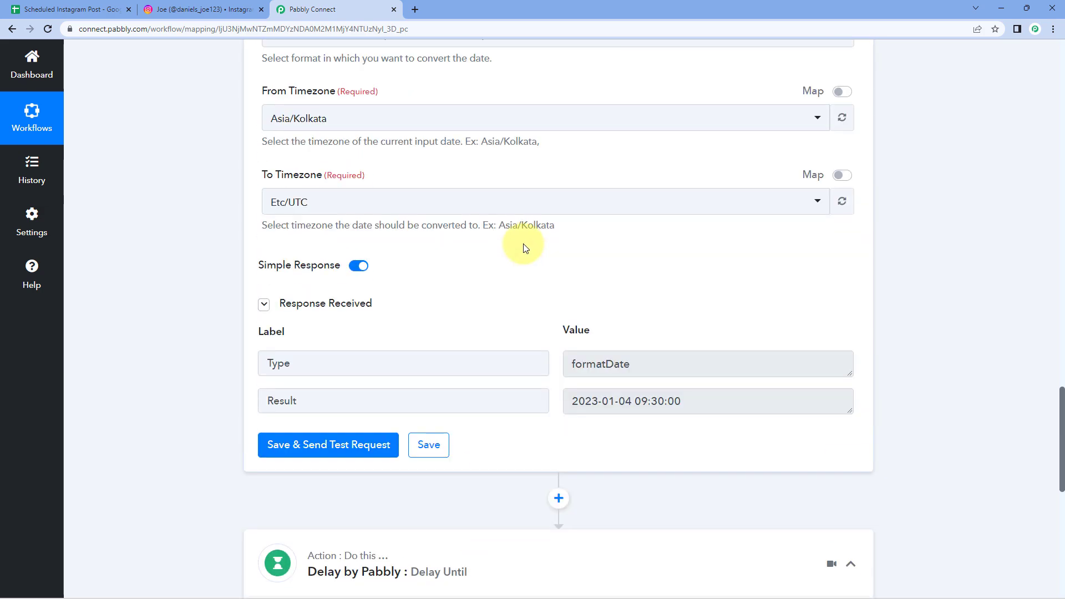
pyautogui.scroll(5, 525, 253)
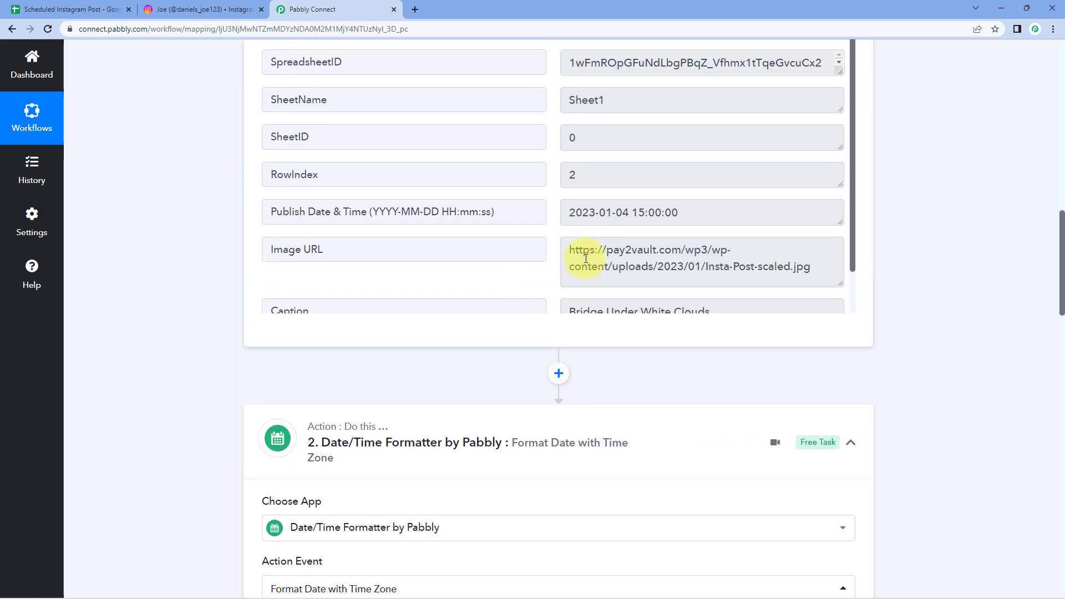
pyautogui.click(101, 6)
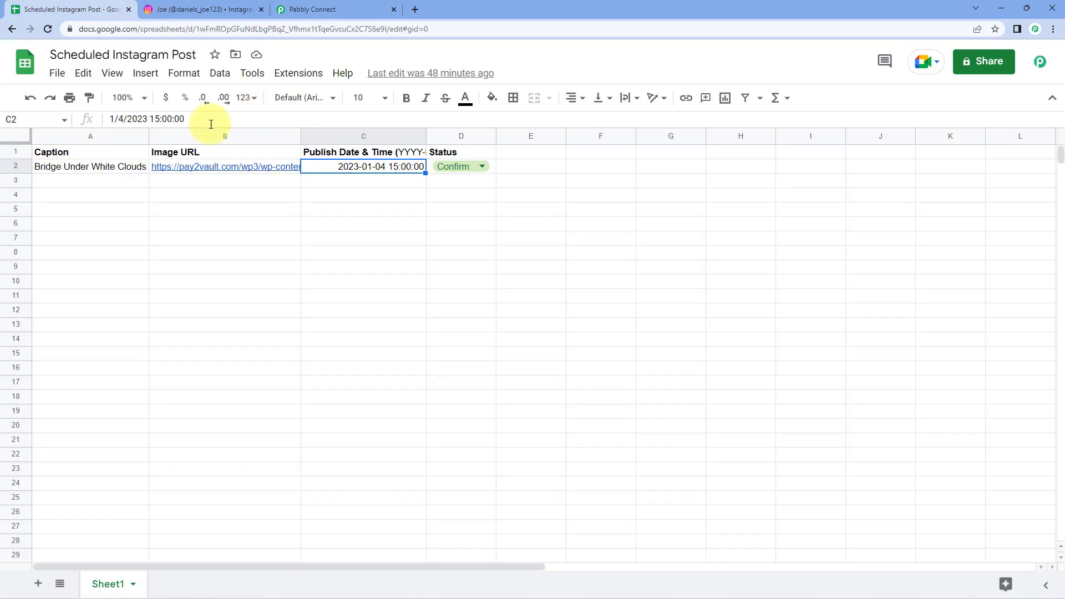
pyautogui.click(320, 8)
pyautogui.scroll(-10, 209, 311)
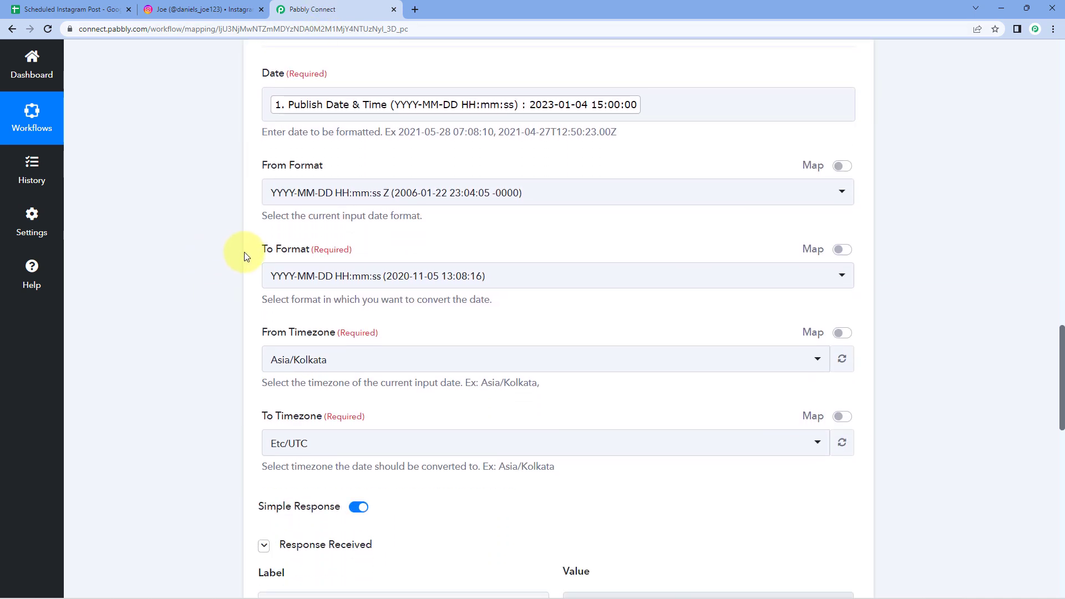
pyautogui.scroll(-2, 239, 250)
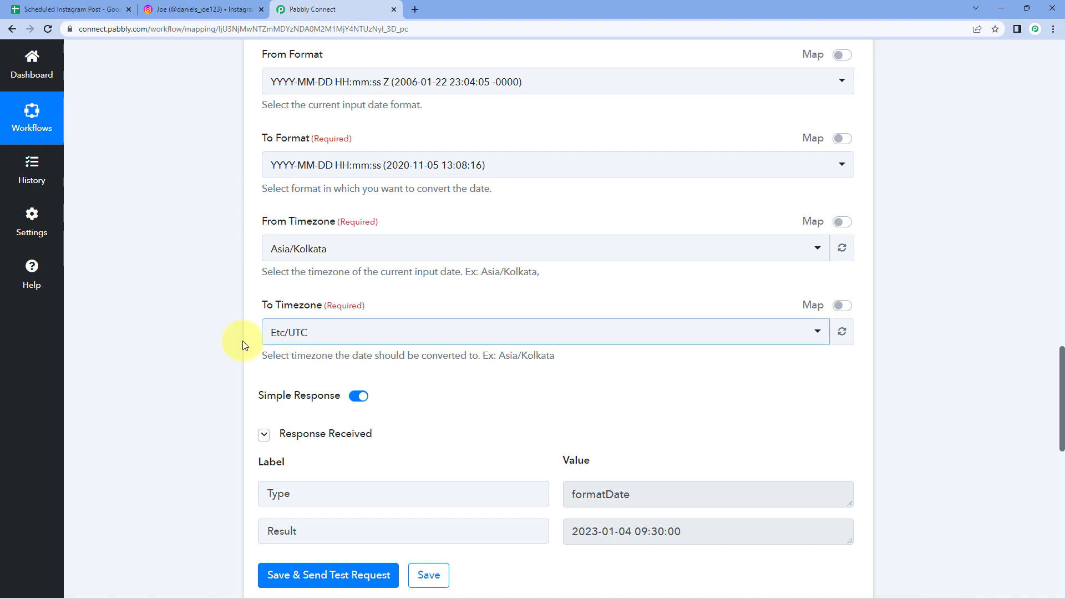
# Step: Save the Delay Until step and send a test request
pyautogui.scroll(-8, 221, 335)
pyautogui.scroll(-4, 231, 318)
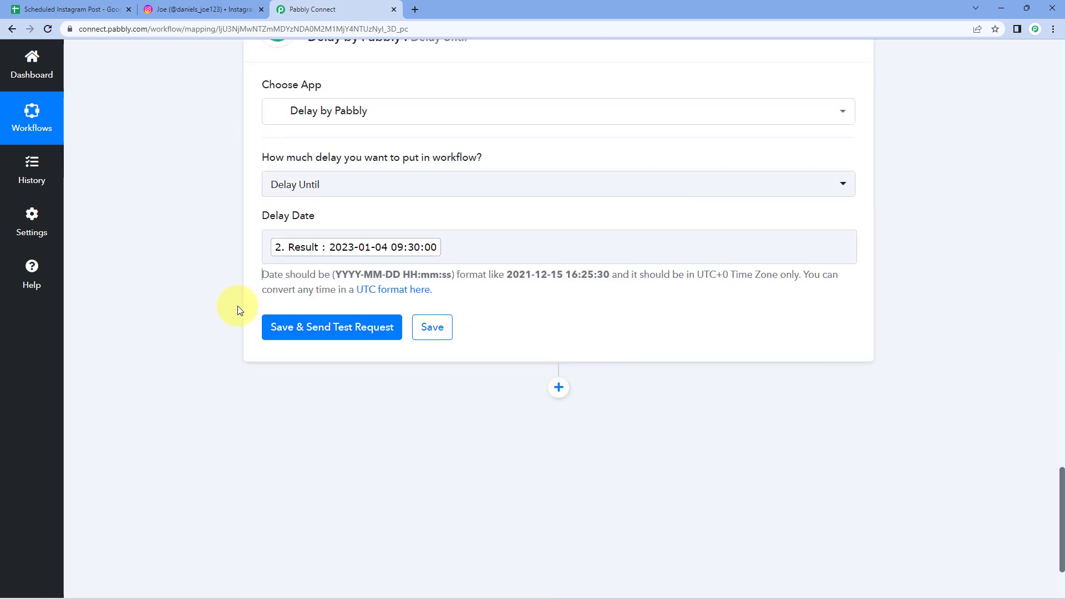
pyautogui.scroll(-1, 408, 264)
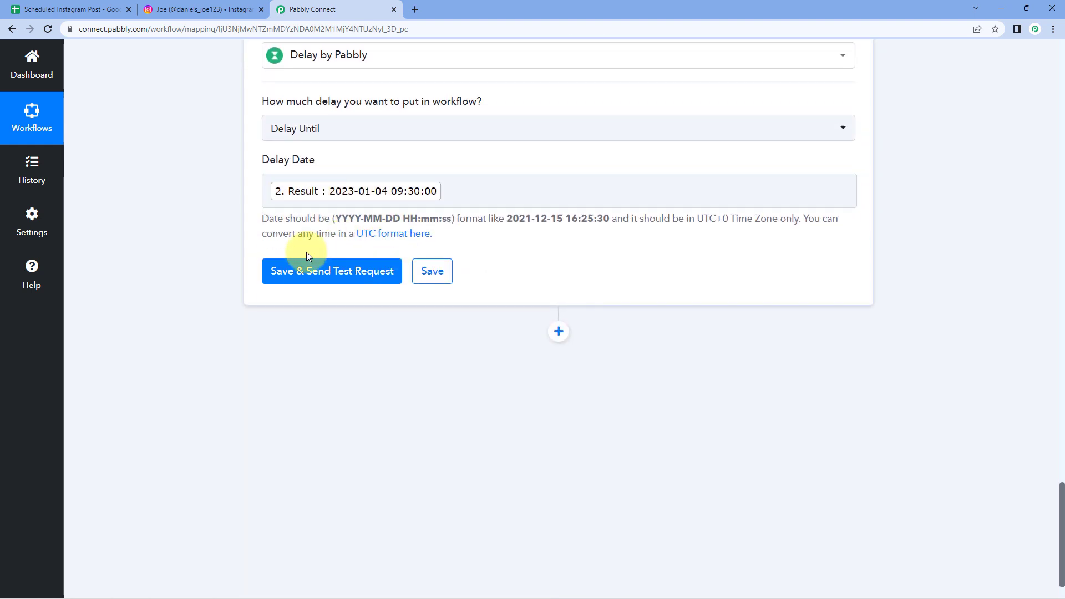
pyautogui.click(333, 271)
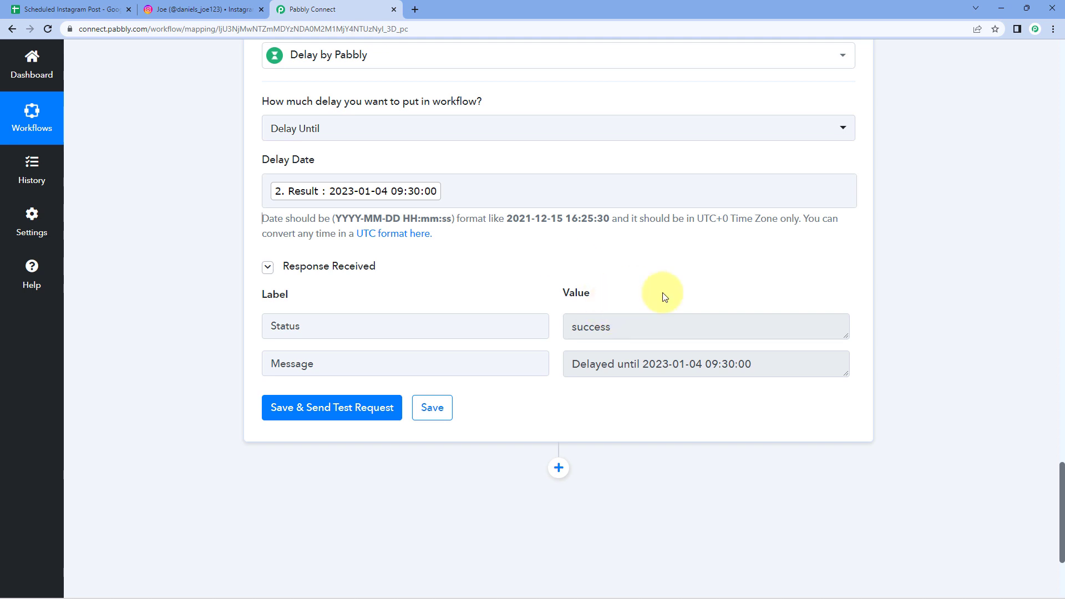
# Step: Check the sheet's publish date against the Delay Until response, and collapse and reopen the delay step
pyautogui.click(85, 7)
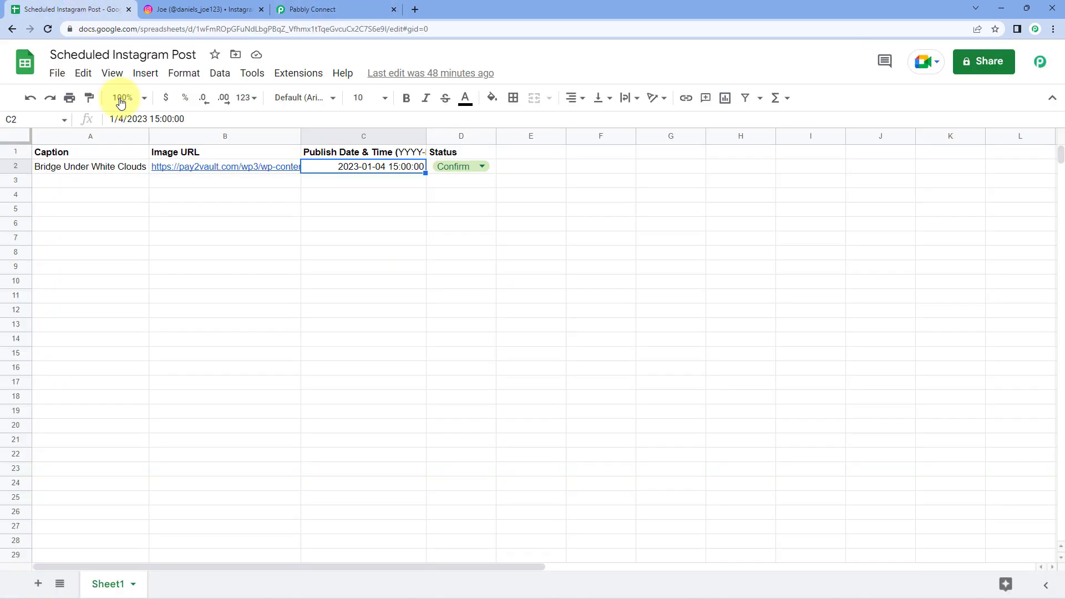
pyautogui.click(355, 8)
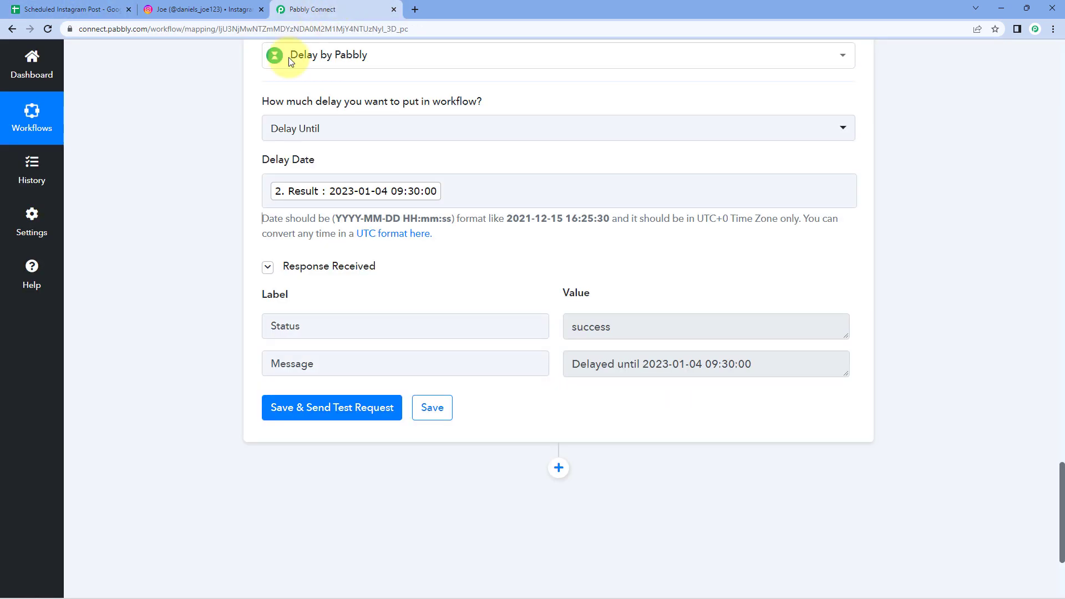
pyautogui.scroll(2, 530, 256)
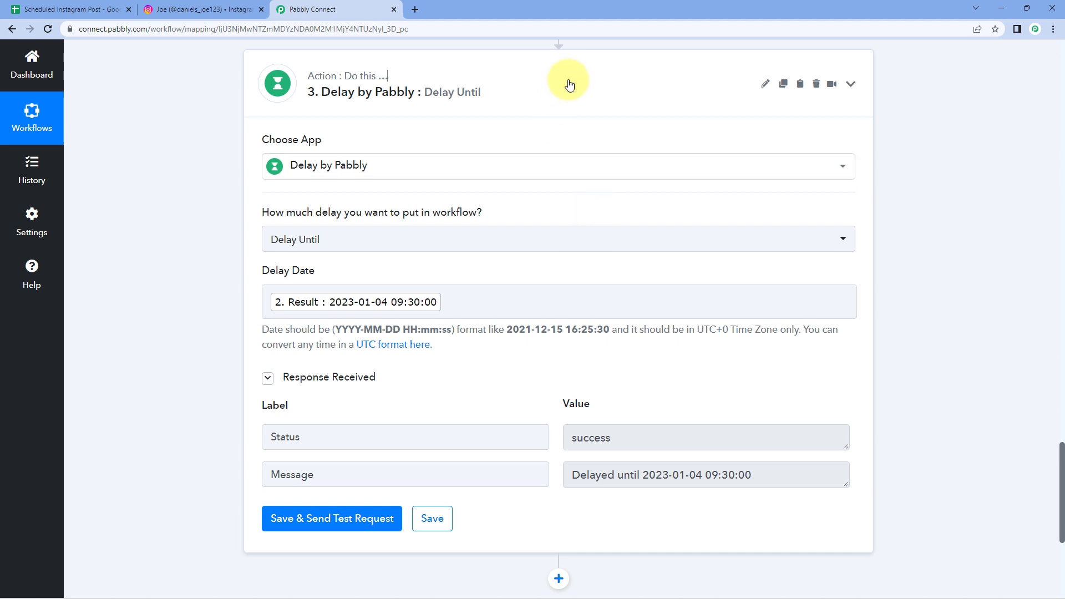
pyautogui.click(568, 85)
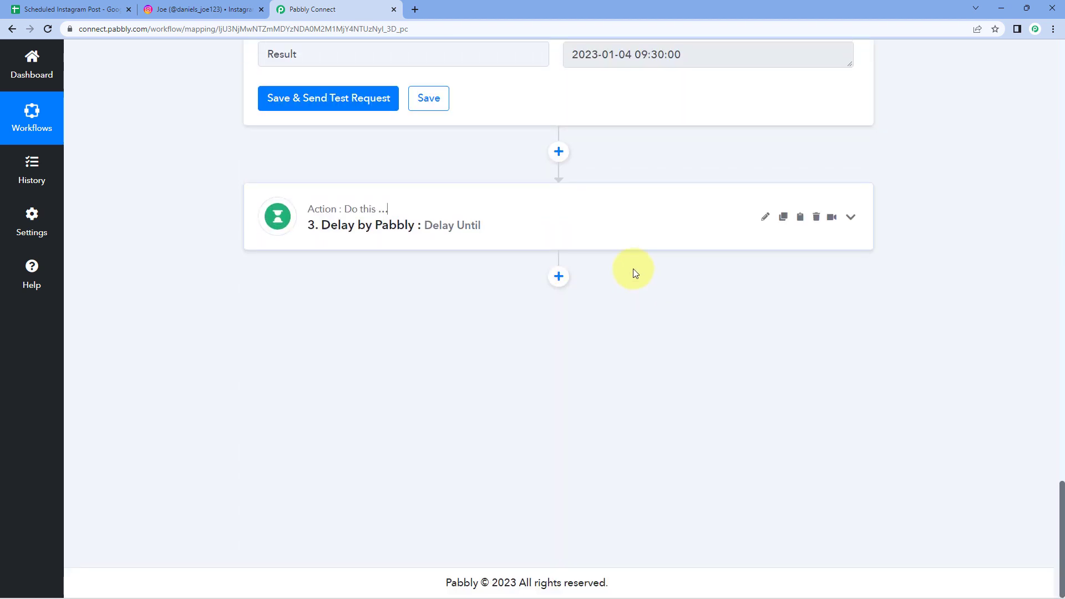
pyautogui.click(500, 233)
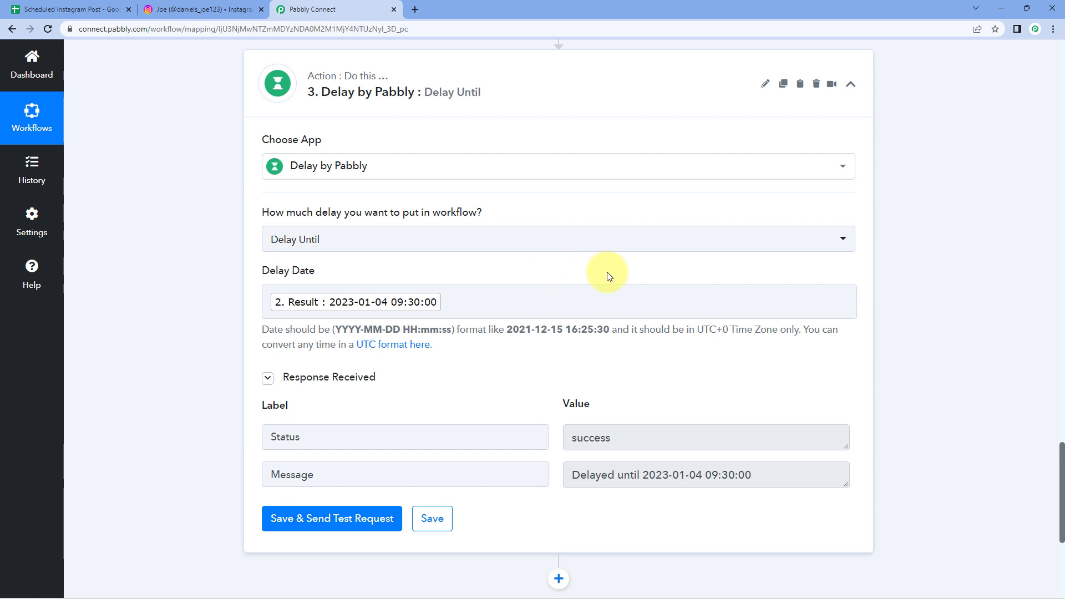
# Step: Add an Instagram for Business action after the delay step and set its action event to Publish Photo
pyautogui.scroll(-5, 609, 274)
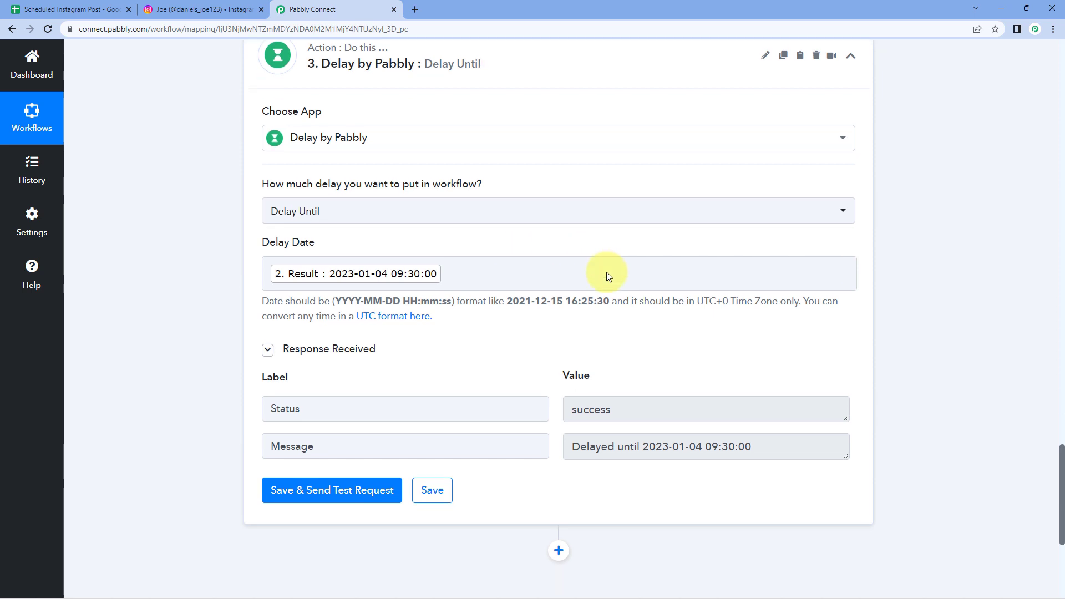
pyautogui.click(559, 277)
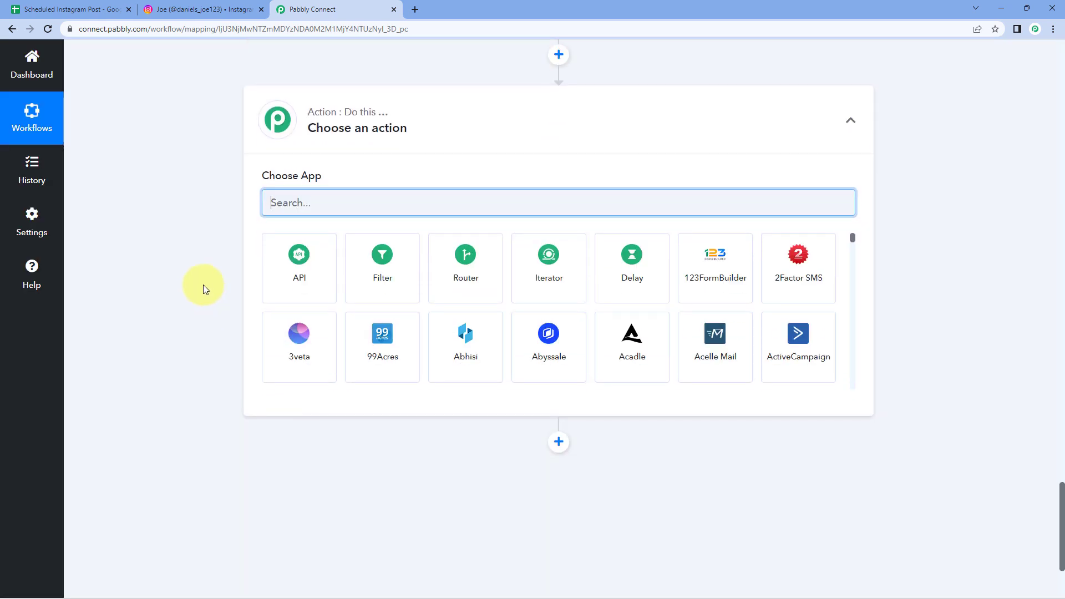
pyautogui.write('Instagra')
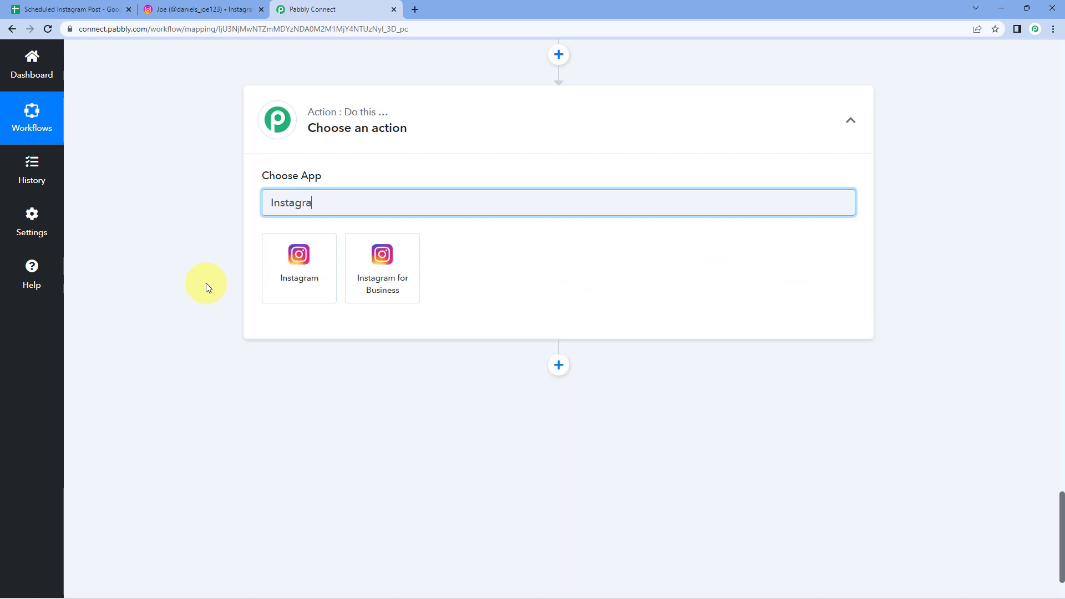
pyautogui.click(392, 258)
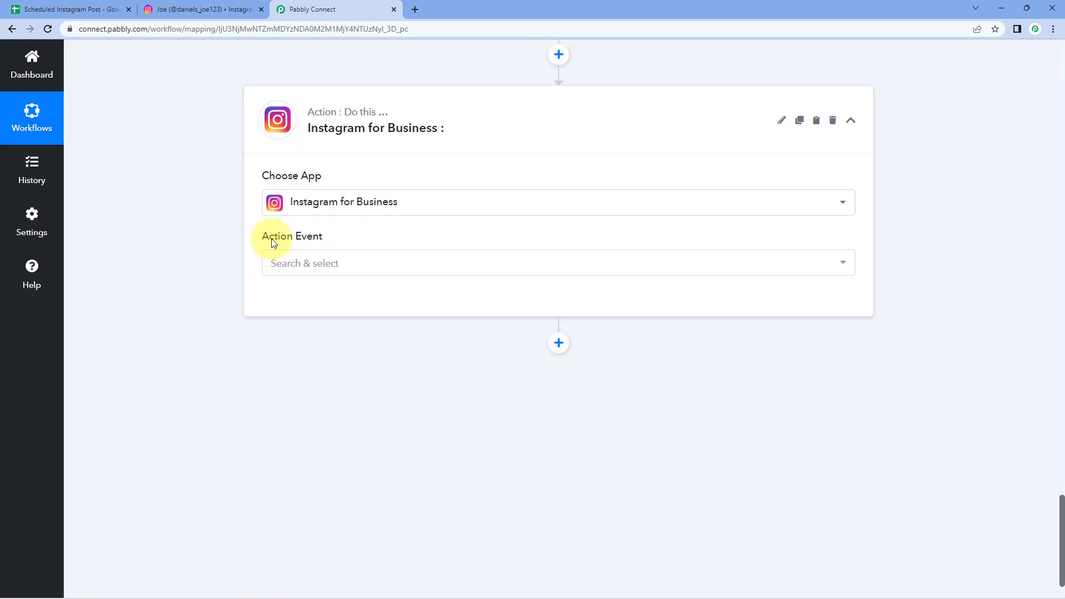
pyautogui.click(347, 264)
pyautogui.scroll(-1, 360, 273)
pyautogui.click(359, 273)
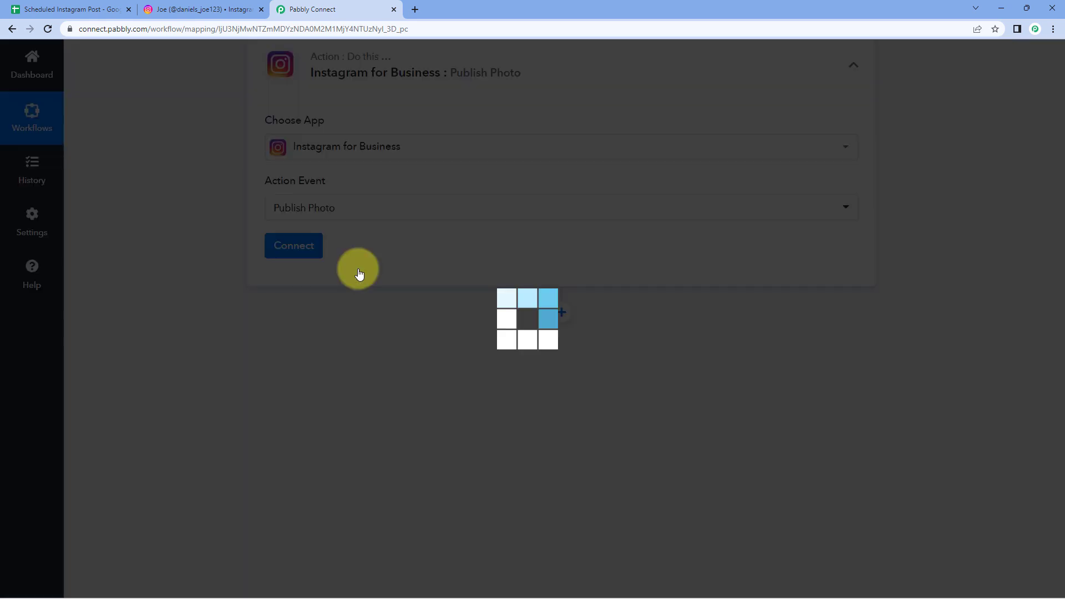
# Step: Connect the Publish Photo action to Instagram for Business by authorizing a new connection
pyautogui.click(311, 246)
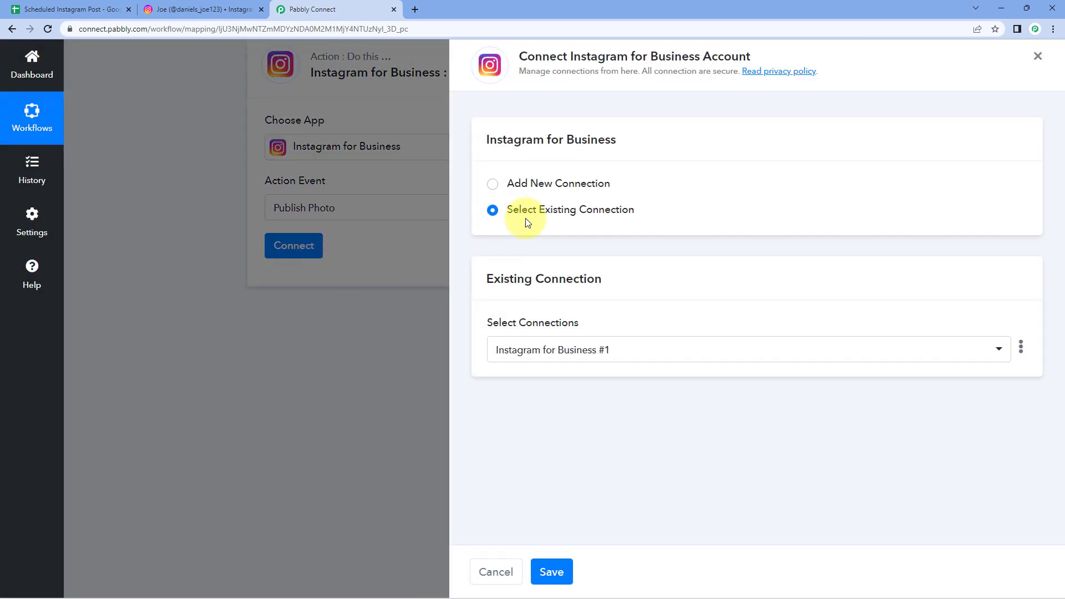
pyautogui.click(554, 187)
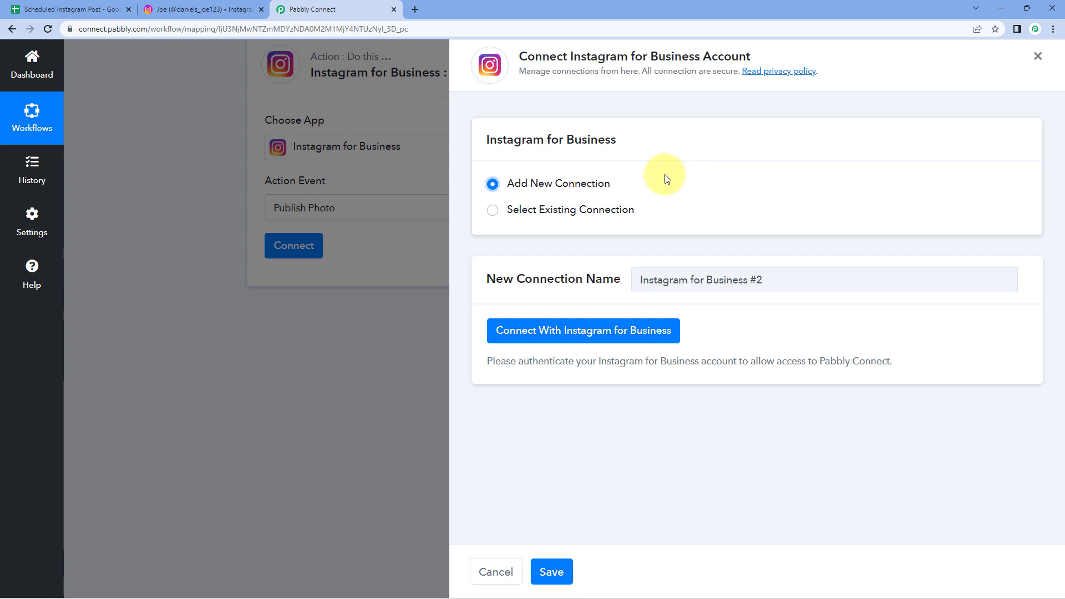
pyautogui.click(590, 341)
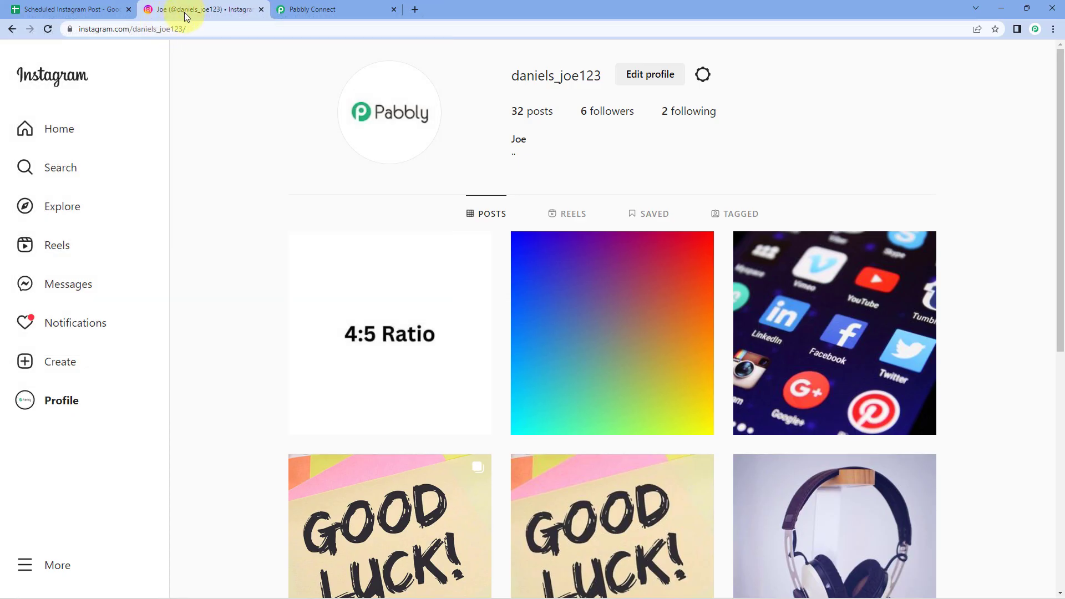
pyautogui.click(347, 6)
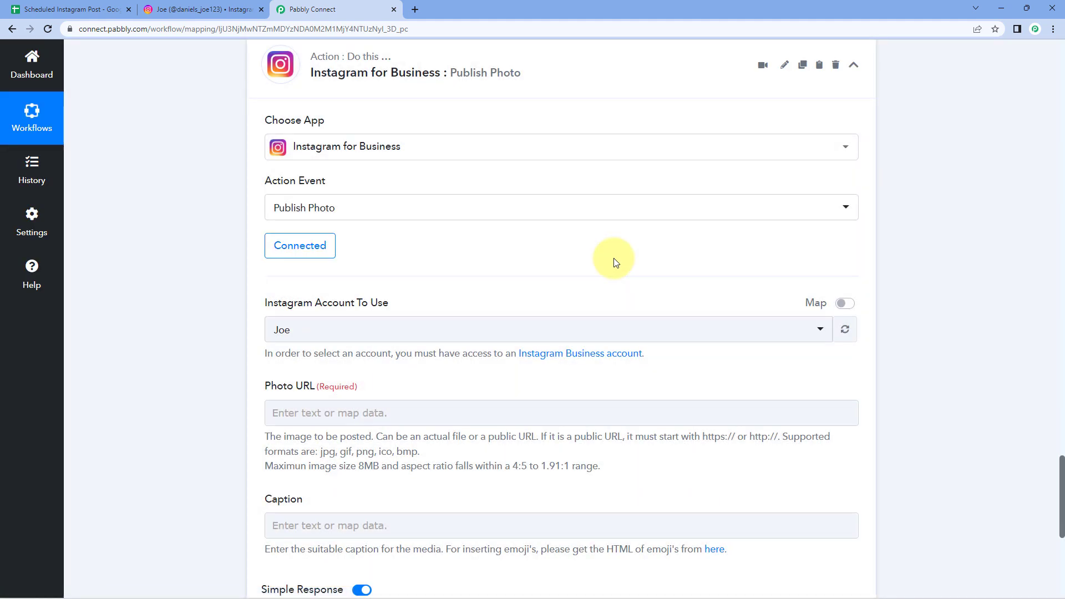
# Step: Select the Instagram account to use for publishing and check it against the open Instagram profile
pyautogui.scroll(-2, 616, 258)
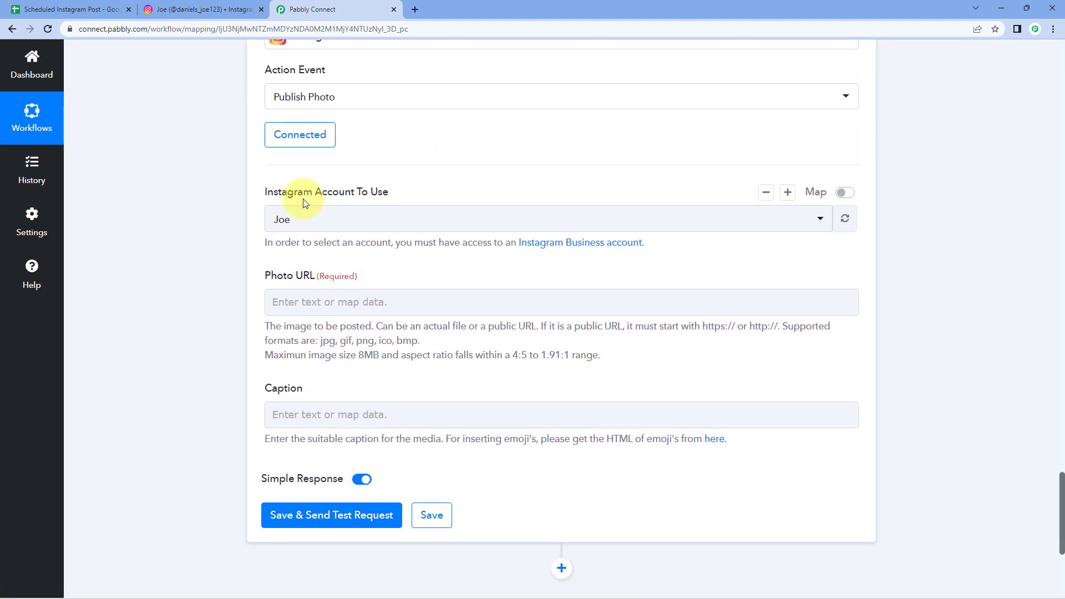
pyautogui.click(423, 222)
pyautogui.click(278, 281)
pyautogui.click(203, 10)
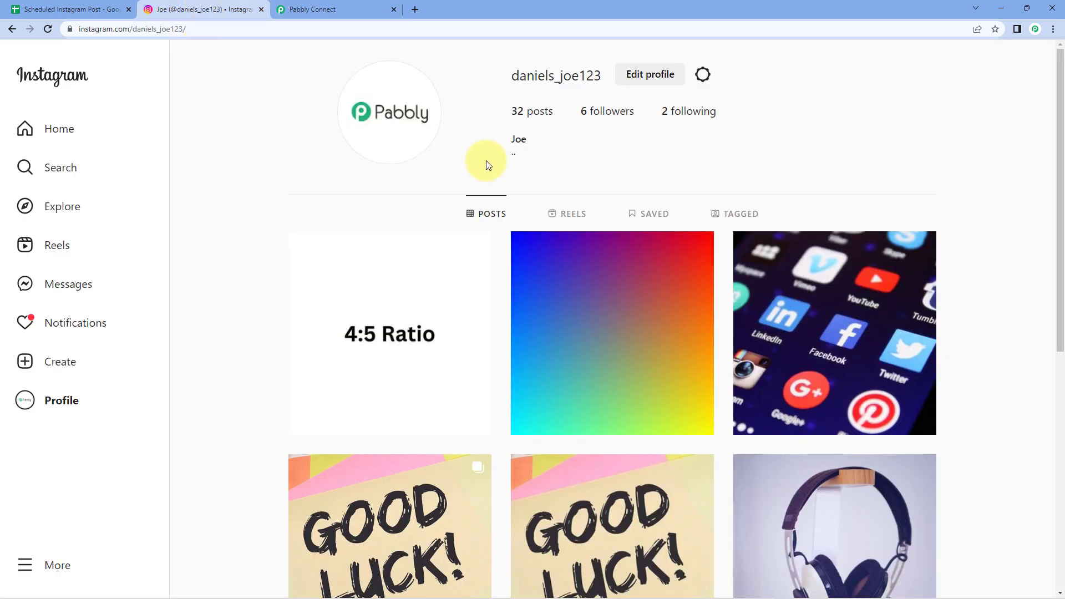
pyautogui.click(361, 9)
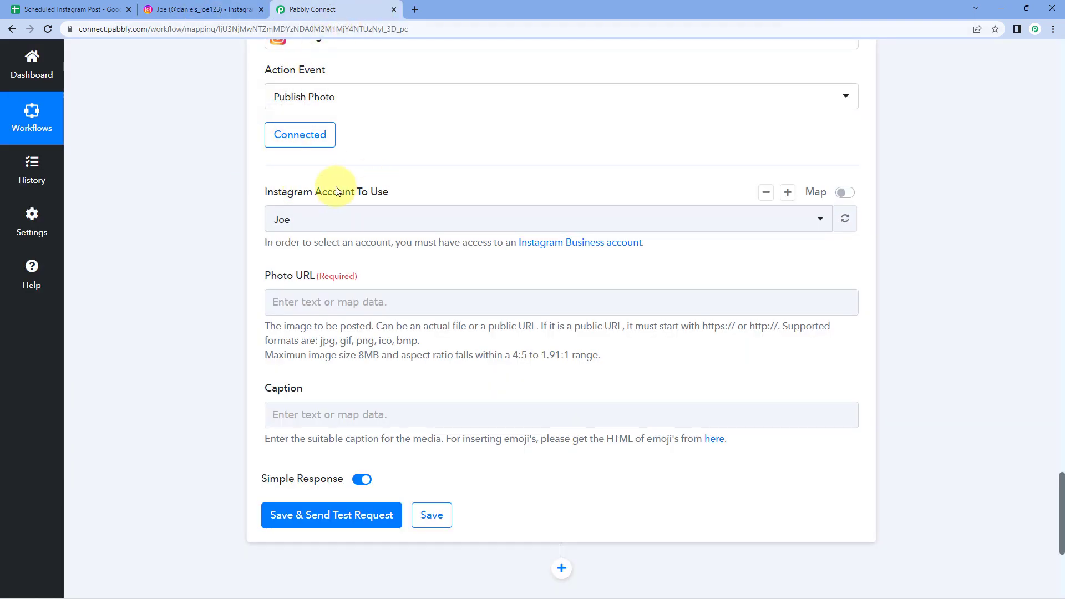
# Step: Review the Photo URL requirements and the Image URL in the Google Sheets trigger response and the spreadsheet
pyautogui.scroll(-2, 201, 219)
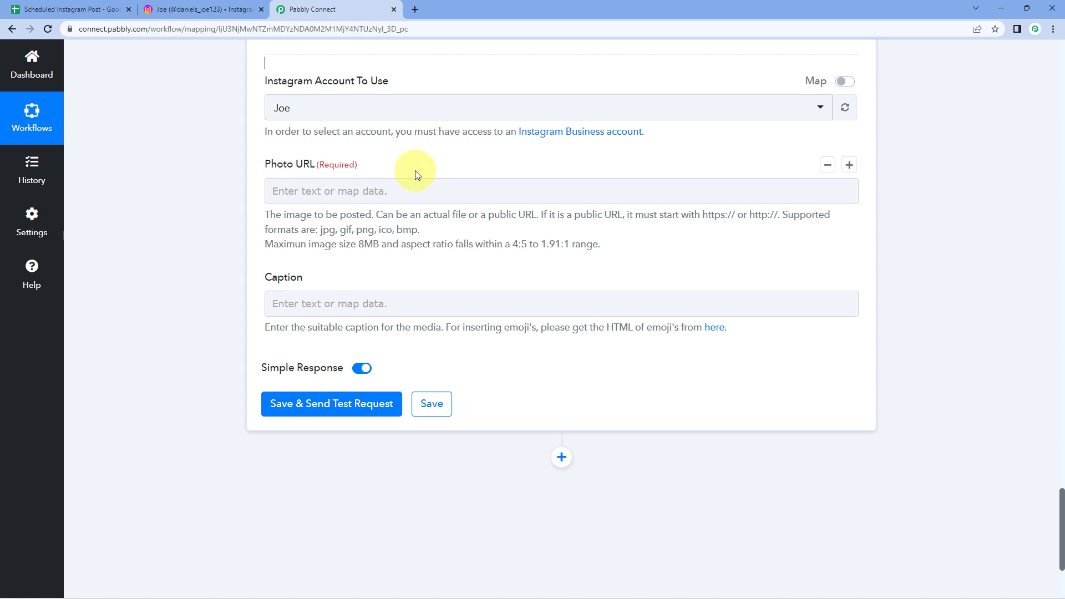
pyautogui.scroll(15, 415, 171)
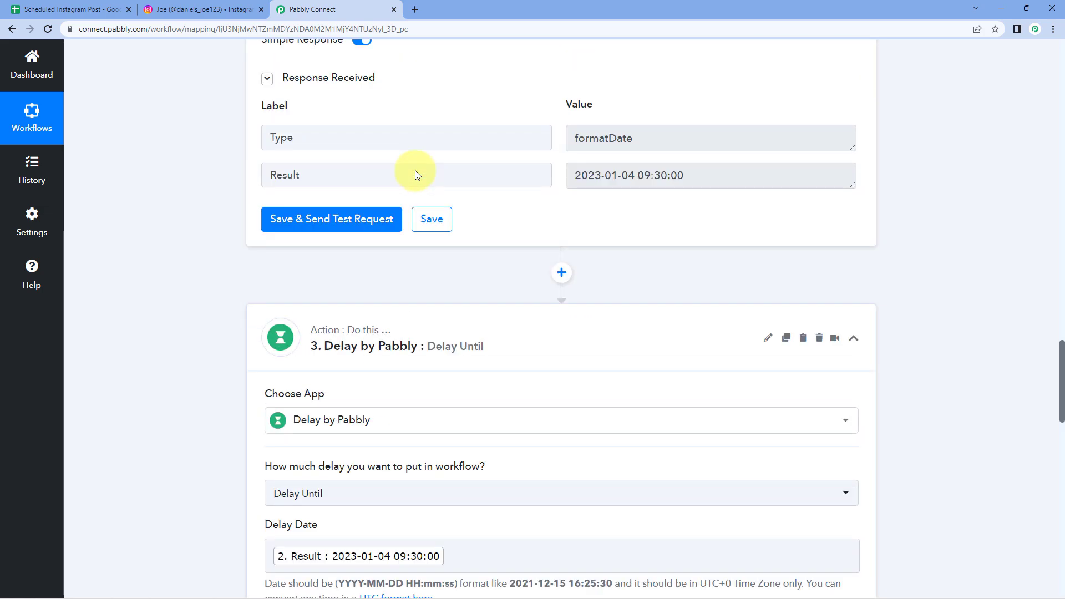
pyautogui.scroll(15, 418, 174)
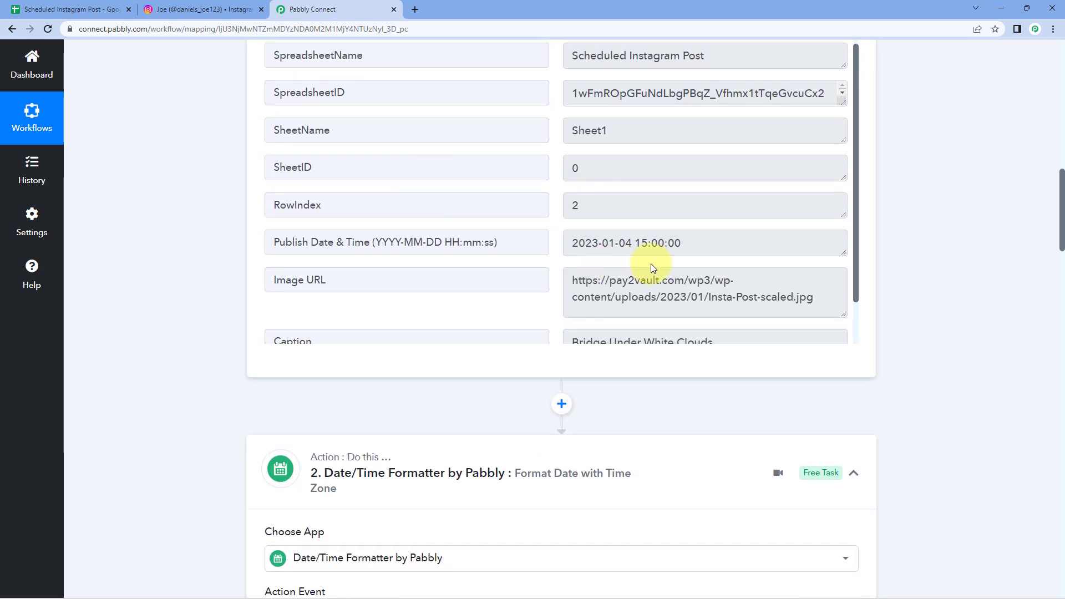
pyautogui.moveTo(570, 277); pyautogui.dragTo(820, 309)
pyautogui.click(825, 297)
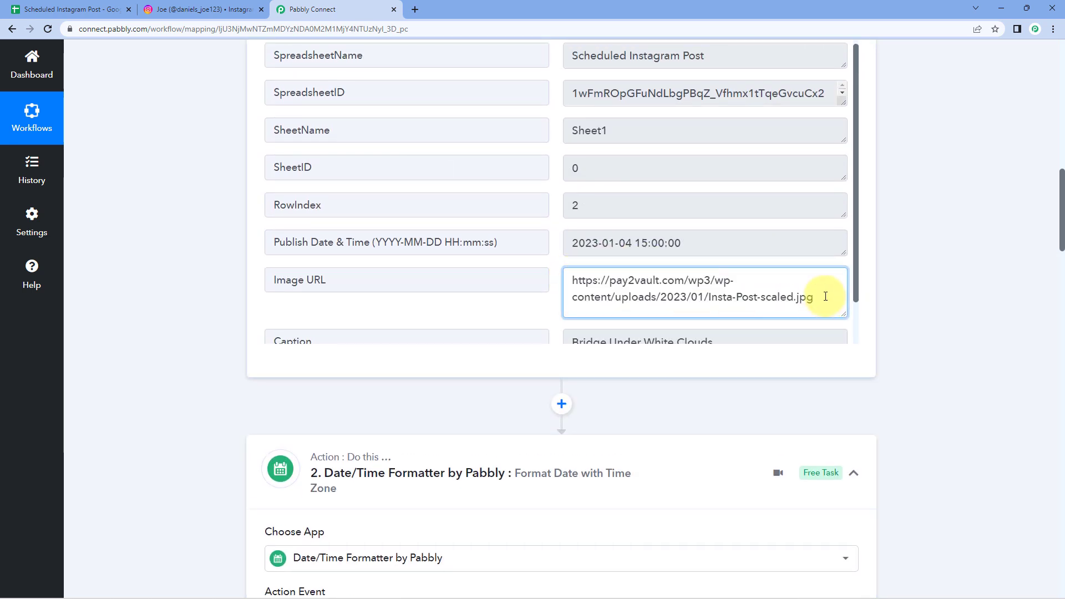
pyautogui.click(66, 10)
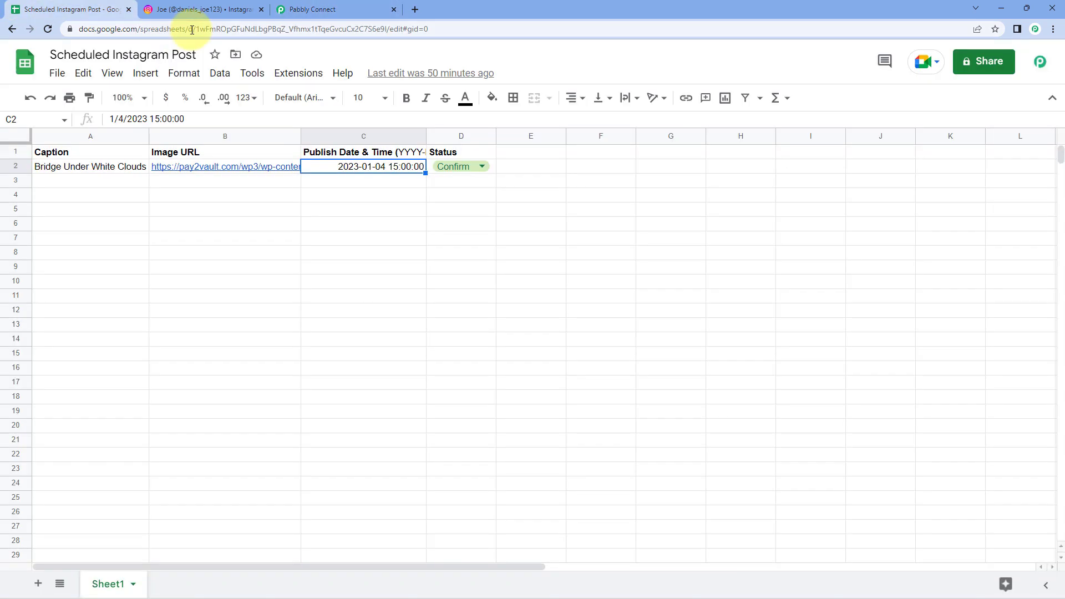
pyautogui.click(297, 4)
pyautogui.click(558, 280)
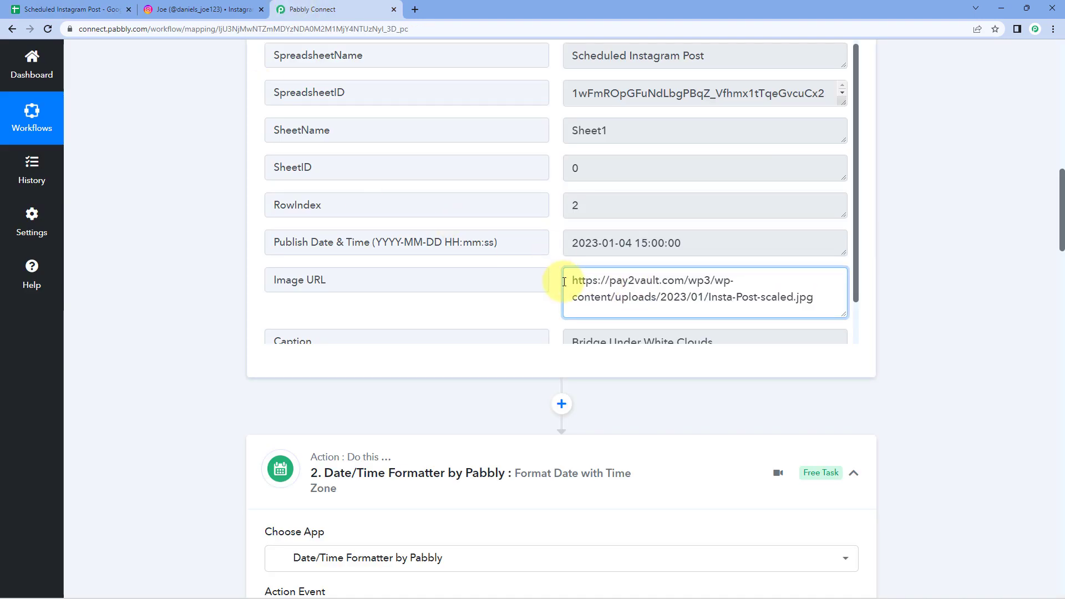
# Step: Map the Photo URL of the Publish Photo action to the Image URL from the Google Sheets trigger
pyautogui.scroll(-20, 194, 265)
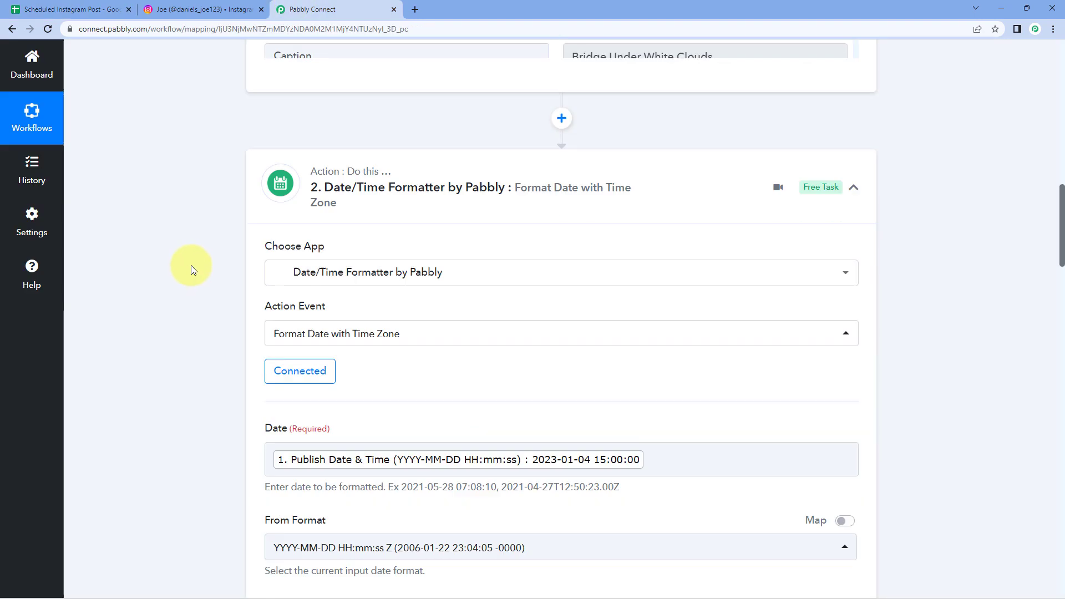
pyautogui.scroll(-12, 199, 263)
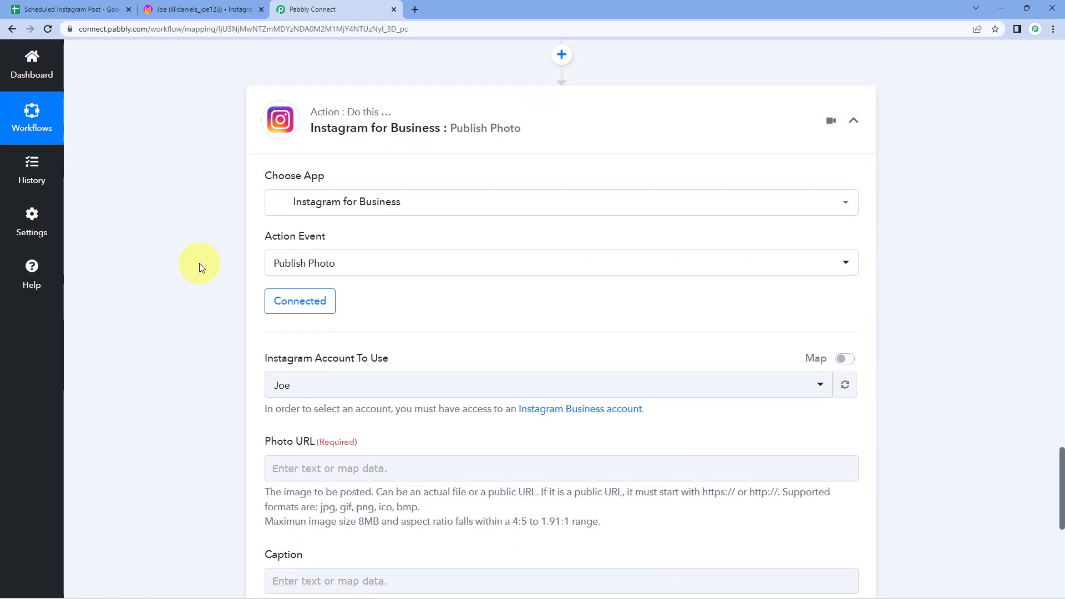
pyautogui.click(316, 130)
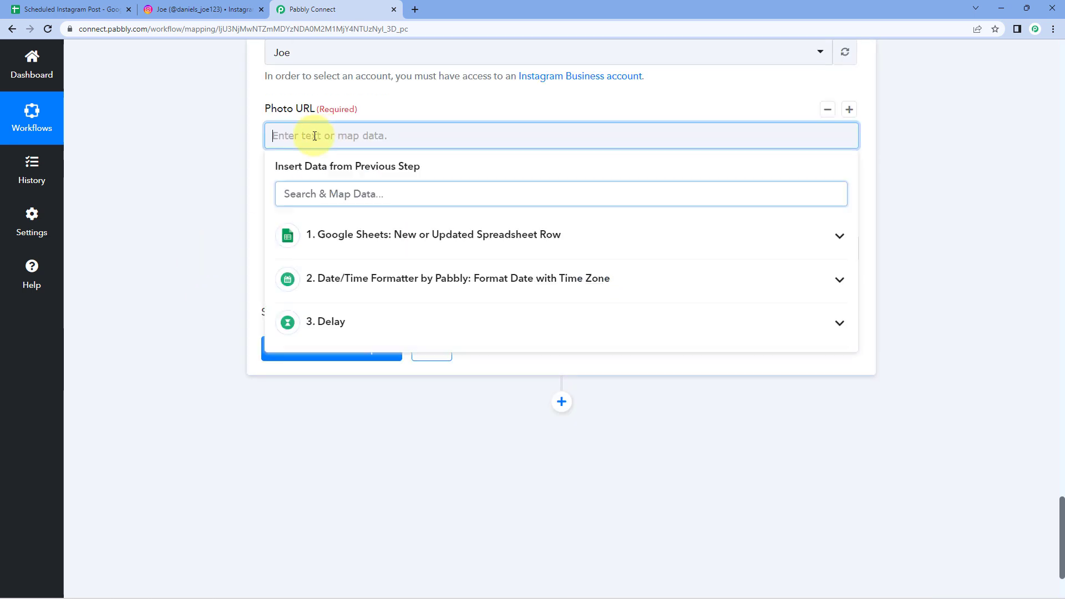
pyautogui.click(386, 244)
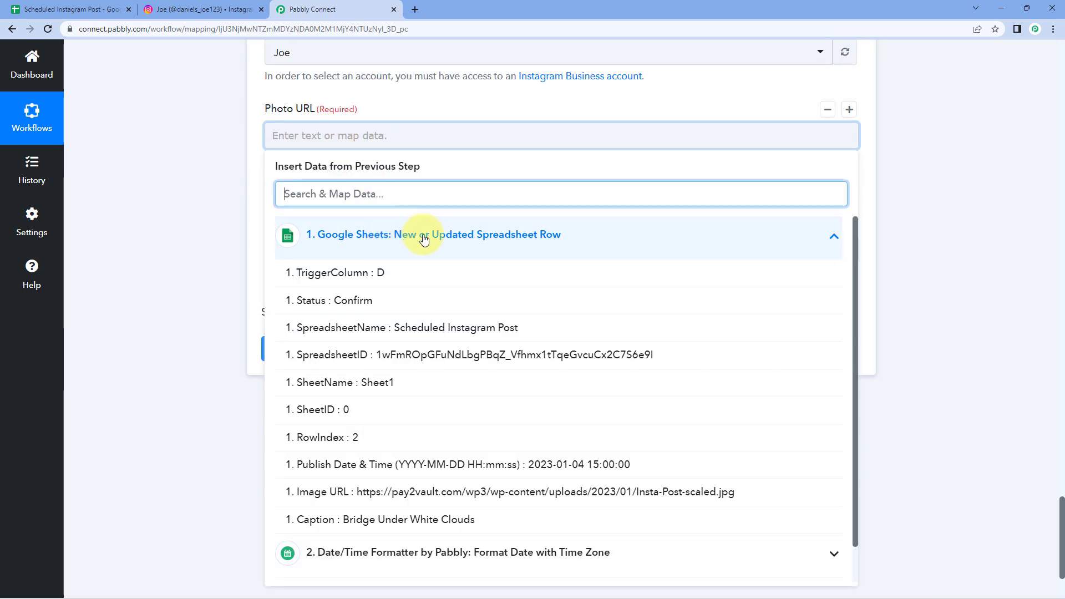
pyautogui.scroll(-3, 407, 274)
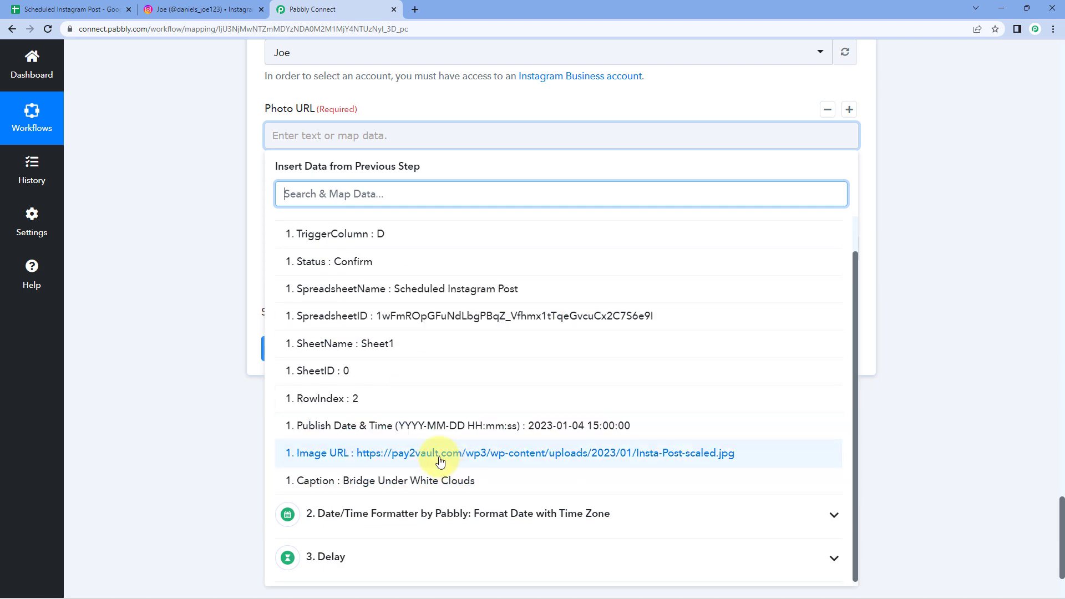
pyautogui.click(440, 455)
pyautogui.click(233, 245)
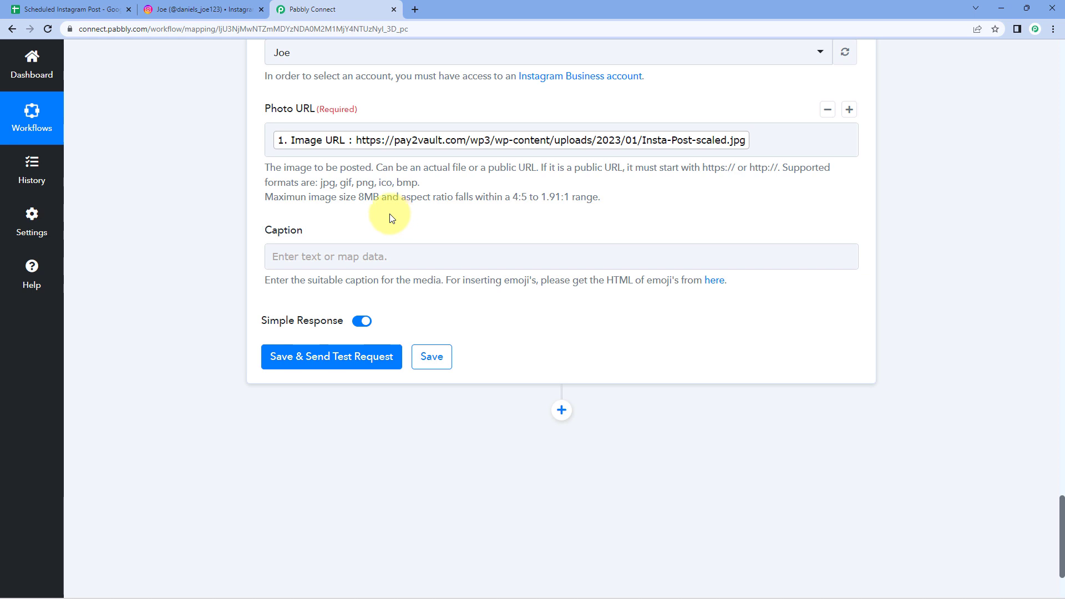
# Step: Check the caption in the spreadsheet and map the photo's Caption to the Caption value from the Google Sheets trigger
pyautogui.click(39, 10)
pyautogui.click(71, 172)
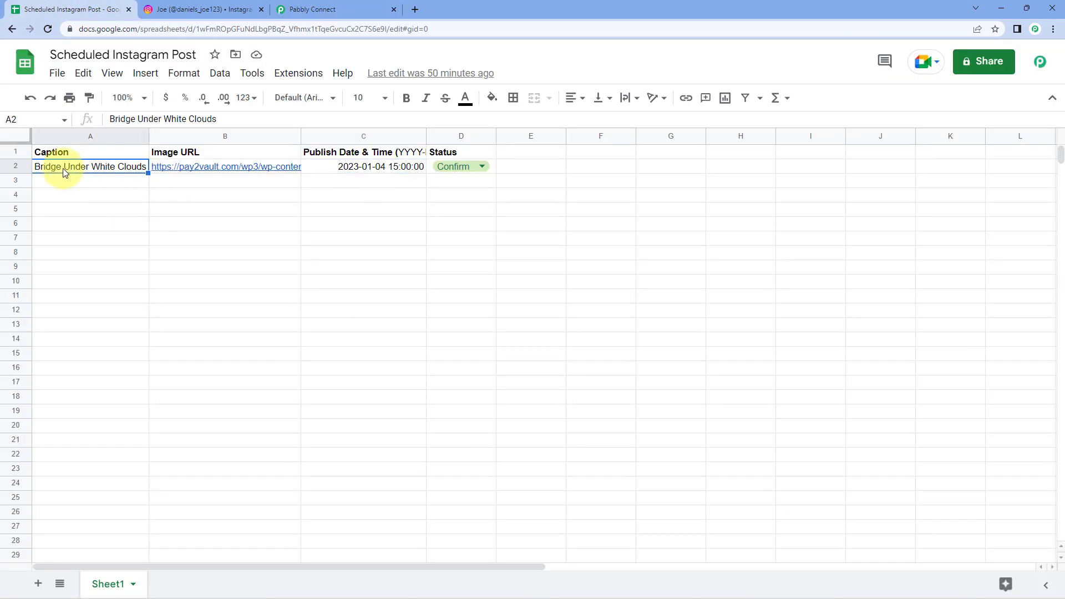
pyautogui.click(300, 6)
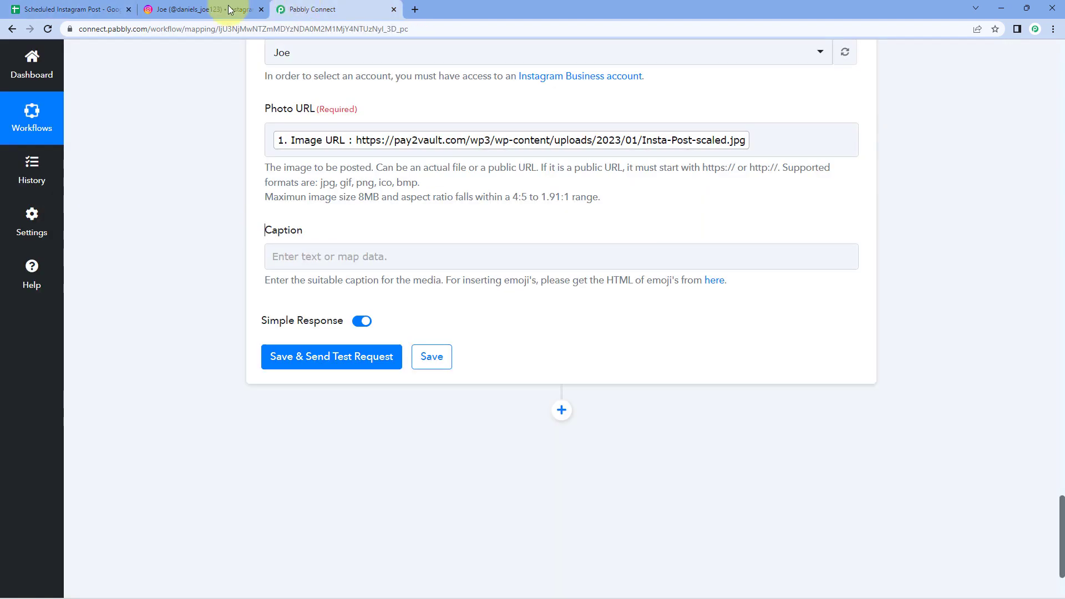
pyautogui.click(308, 253)
pyautogui.click(390, 356)
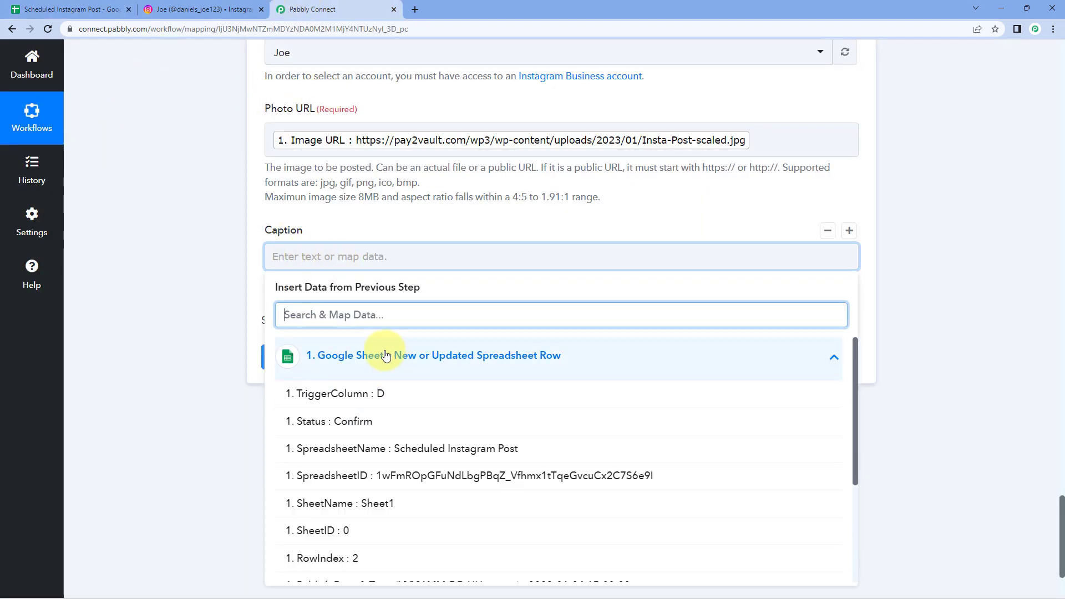
pyautogui.scroll(-2, 327, 397)
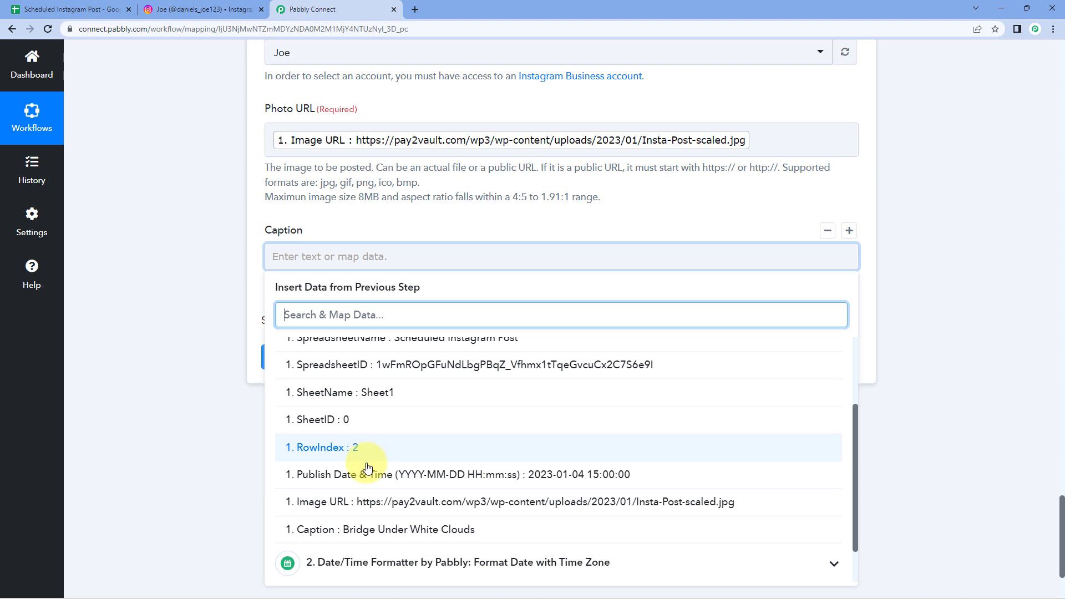
pyautogui.click(371, 528)
pyautogui.click(225, 228)
pyautogui.scroll(-1, 224, 228)
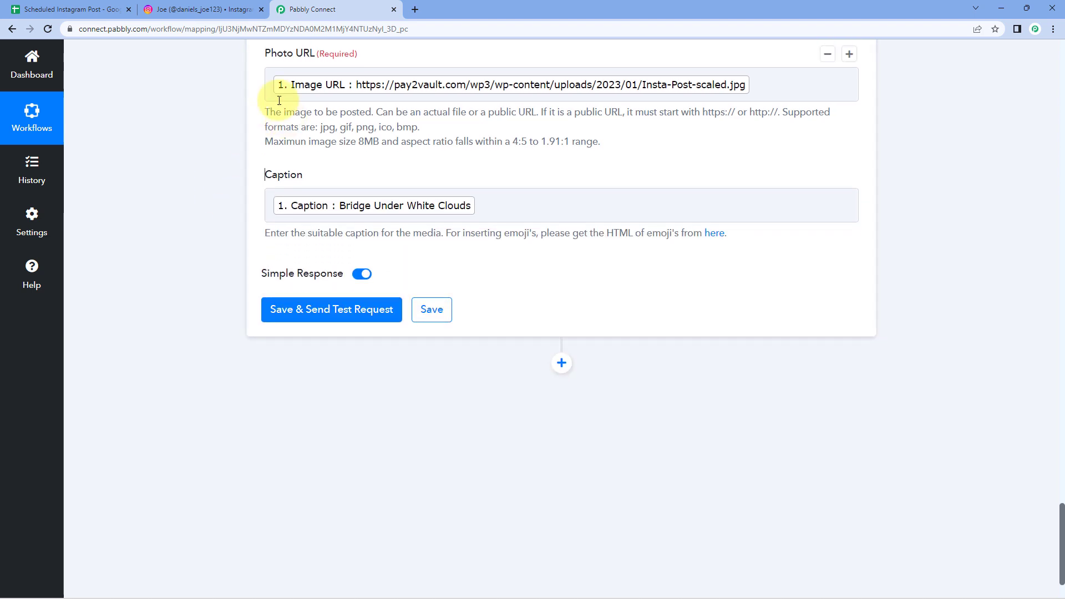
# Step: Save the Publish Photo step with a test request, and open the newest post on the reloaded Instagram profile
pyautogui.click(341, 313)
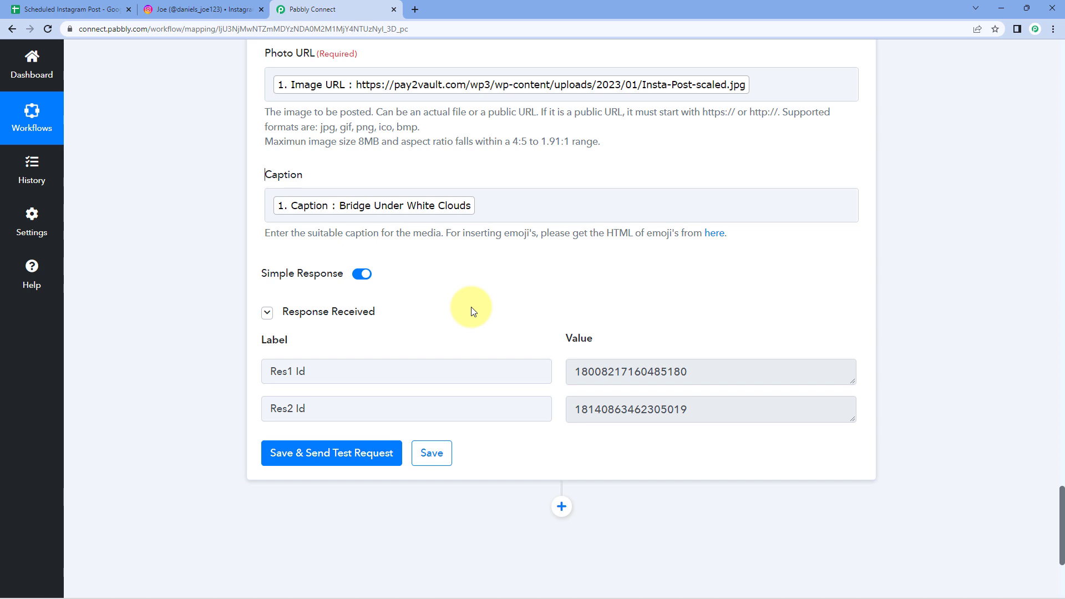
pyautogui.scroll(2, 474, 311)
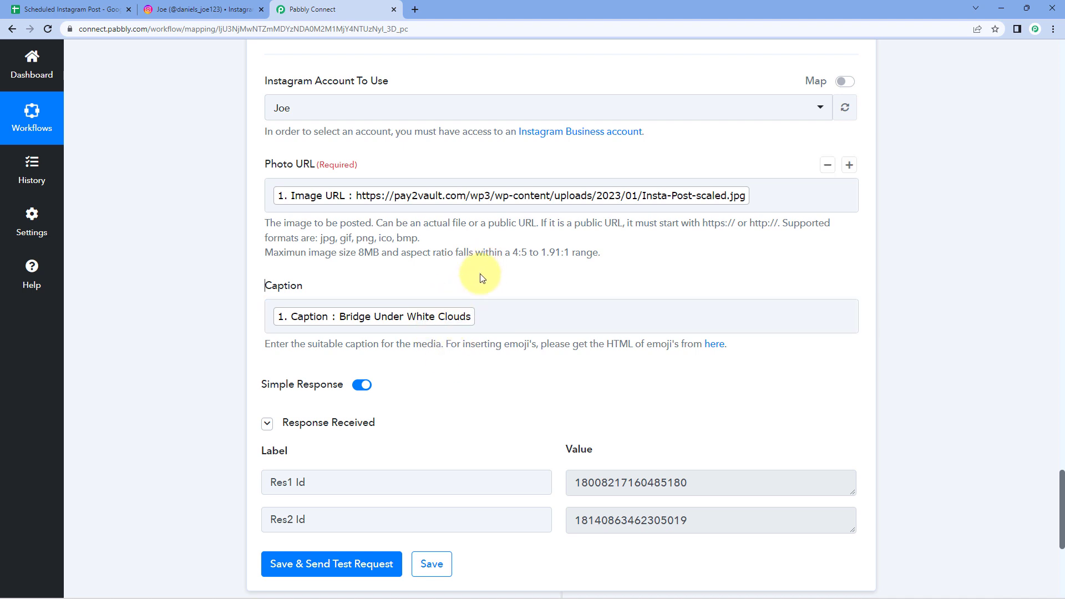
pyautogui.click(218, 10)
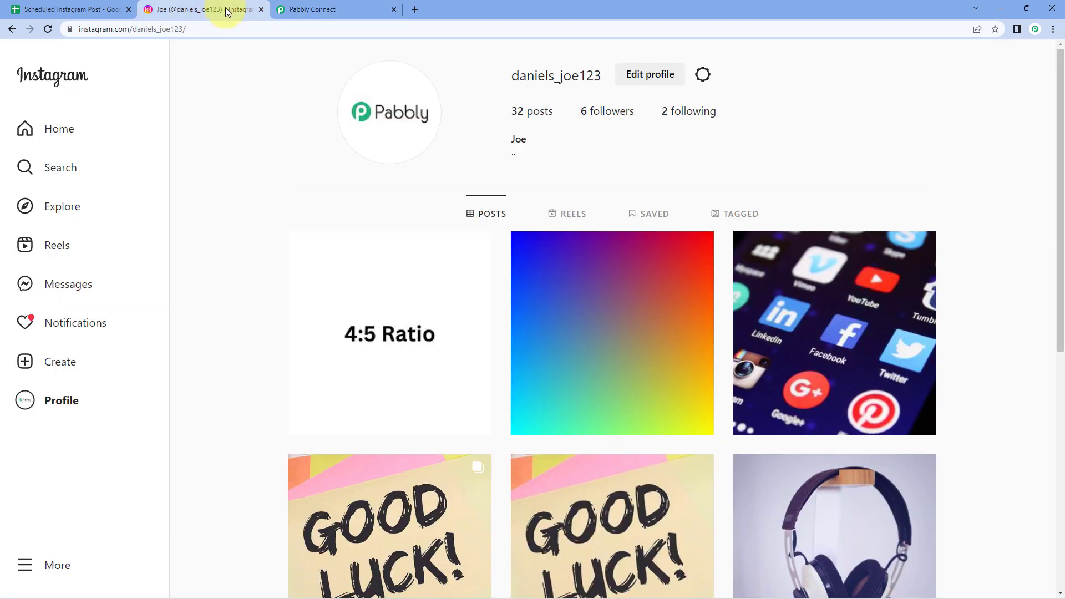
pyautogui.click(47, 30)
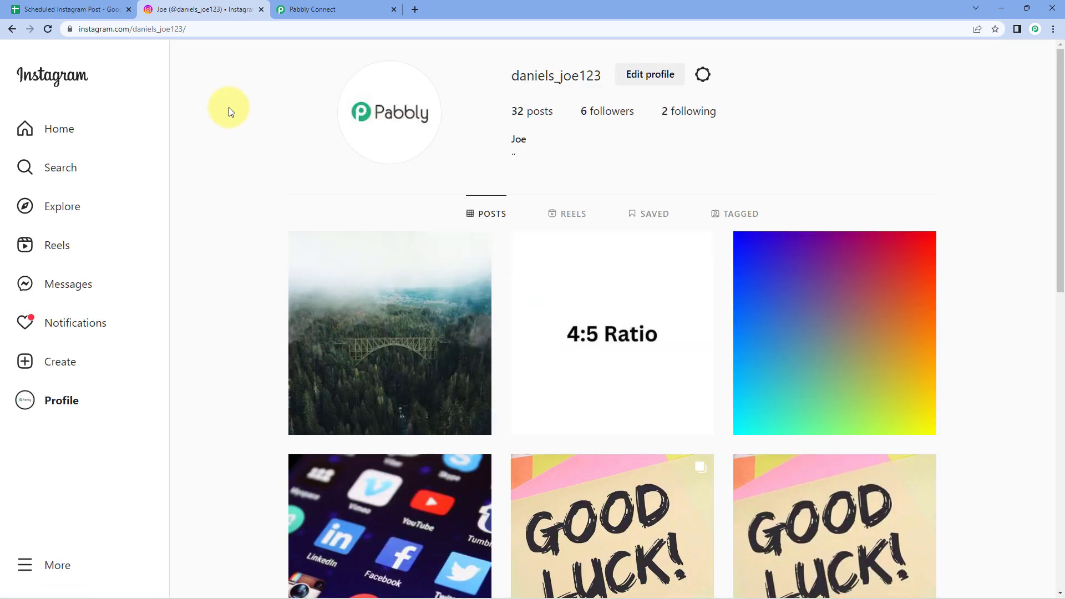
pyautogui.click(359, 289)
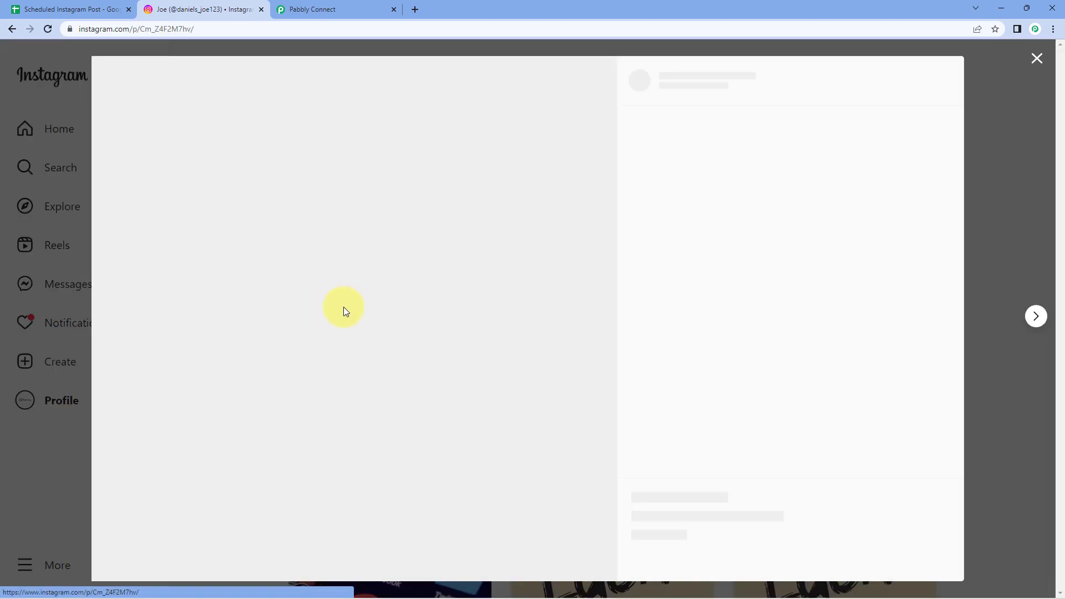
# Step: Compare the Instagram post's photo and caption with the sheet's linked image and caption, and return to the Pabbly Connect workflow
pyautogui.click(39, 10)
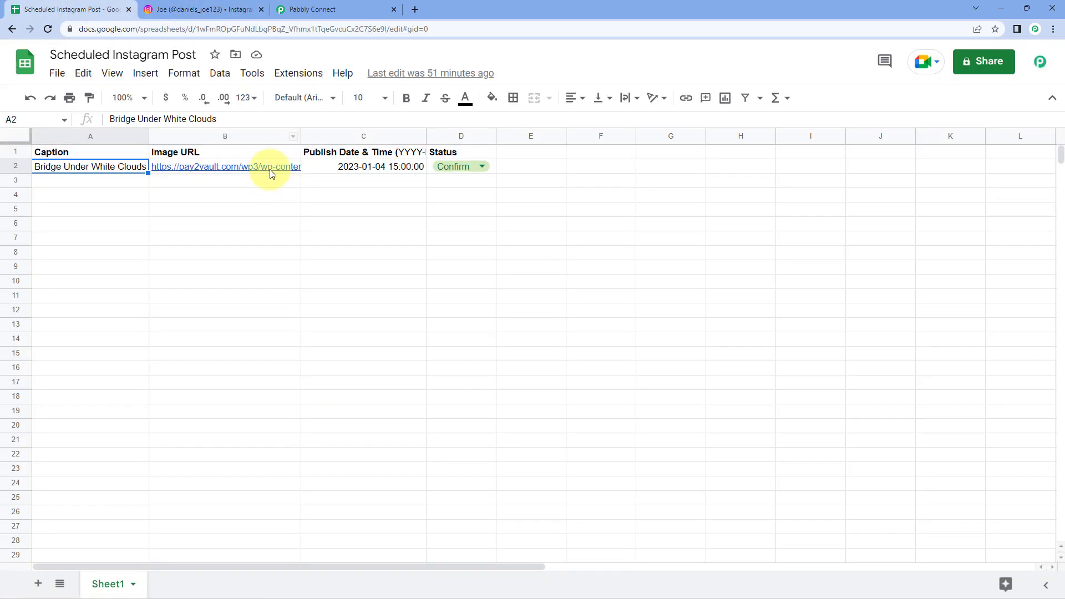
pyautogui.click(275, 167)
pyautogui.click(285, 190)
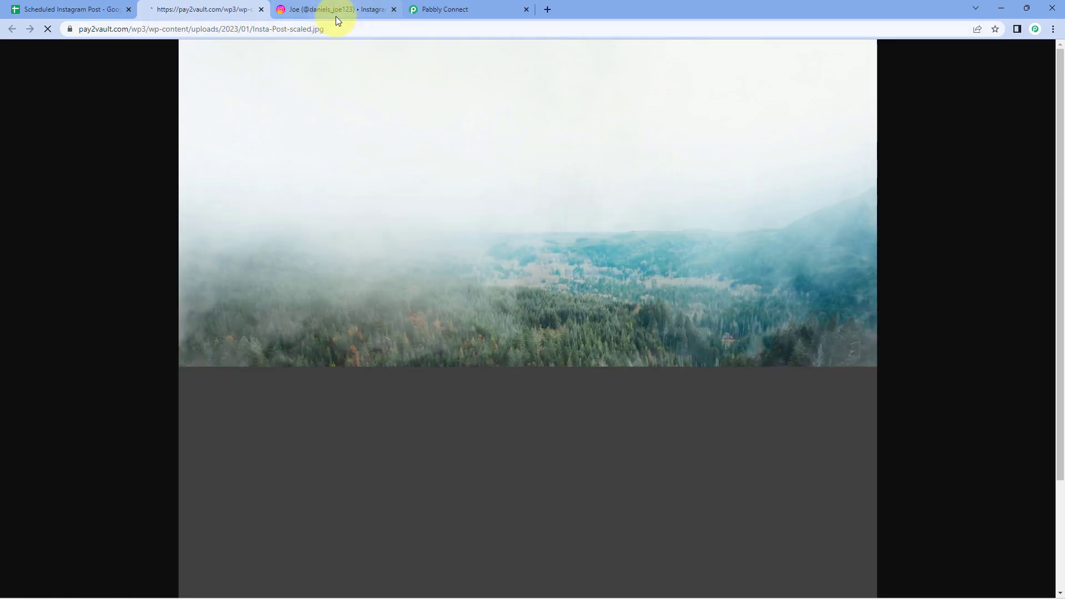
pyautogui.click(341, 7)
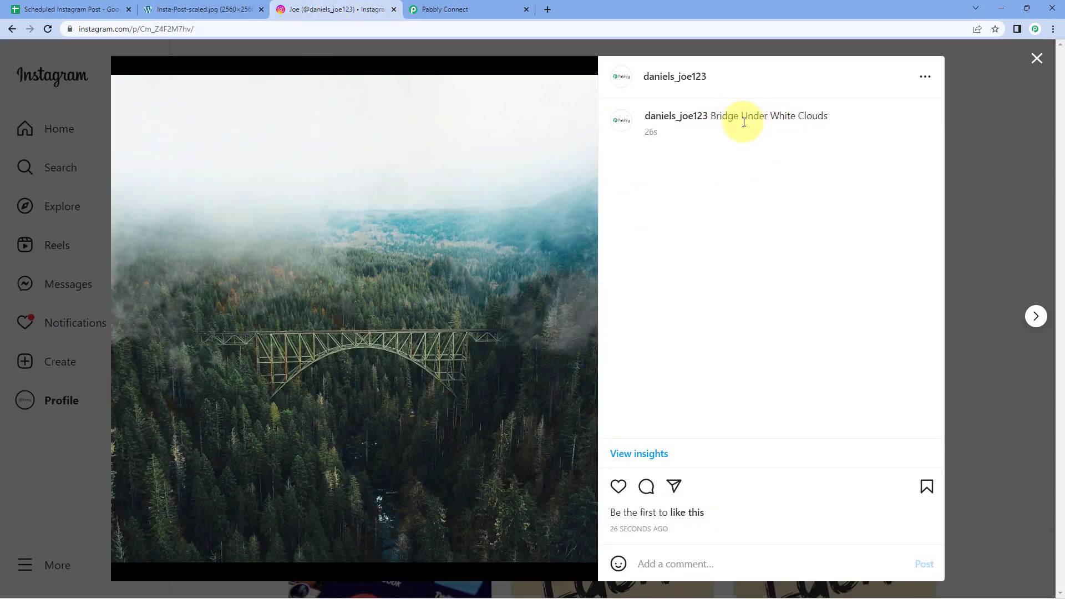
pyautogui.click(50, 6)
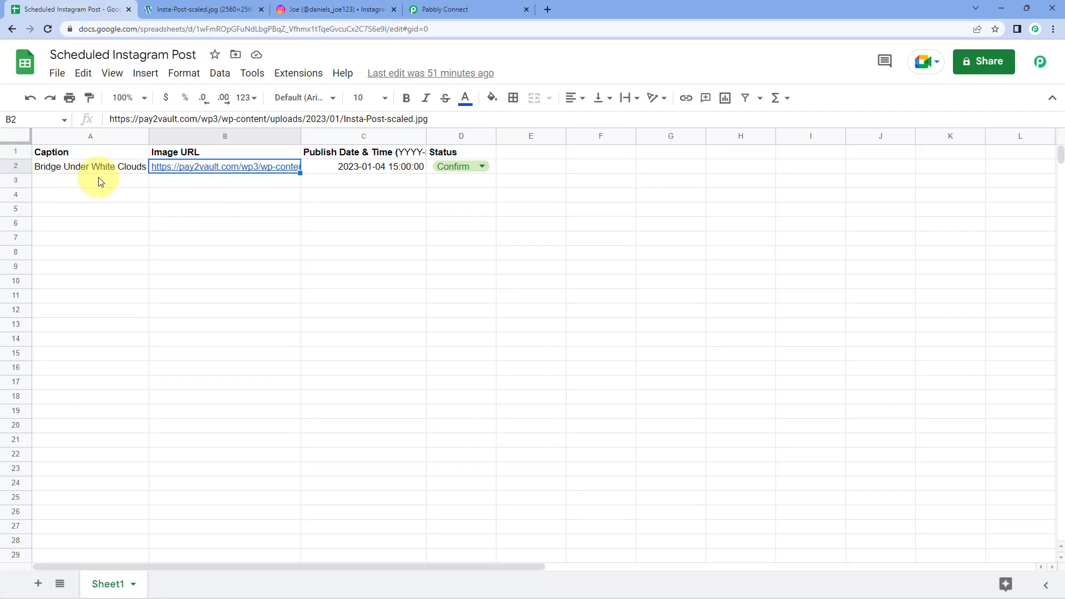
pyautogui.click(199, 8)
pyautogui.click(353, 5)
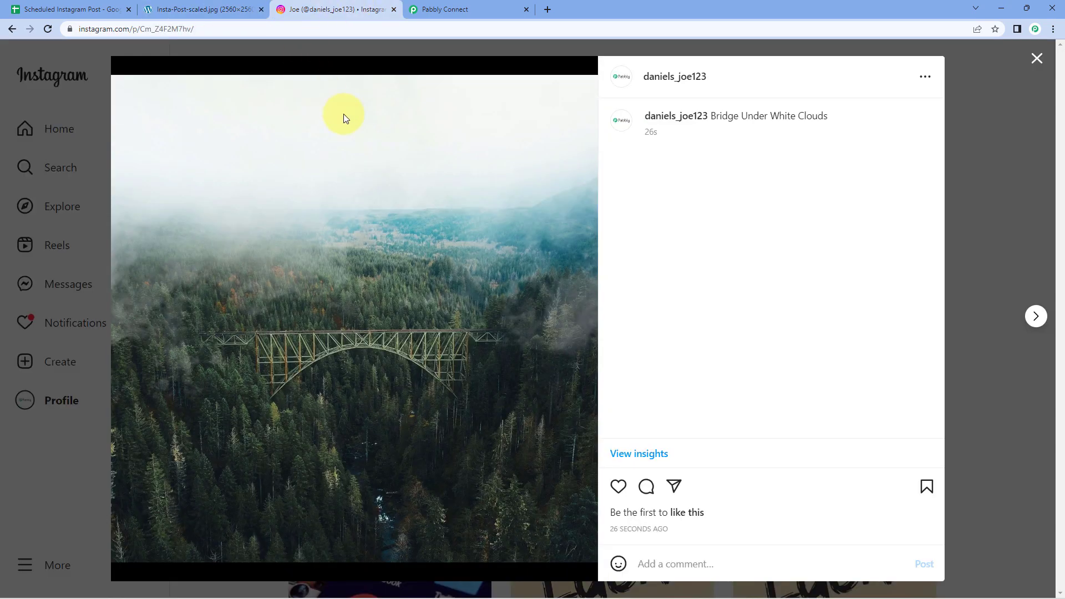
pyautogui.click(1034, 145)
pyautogui.click(443, 9)
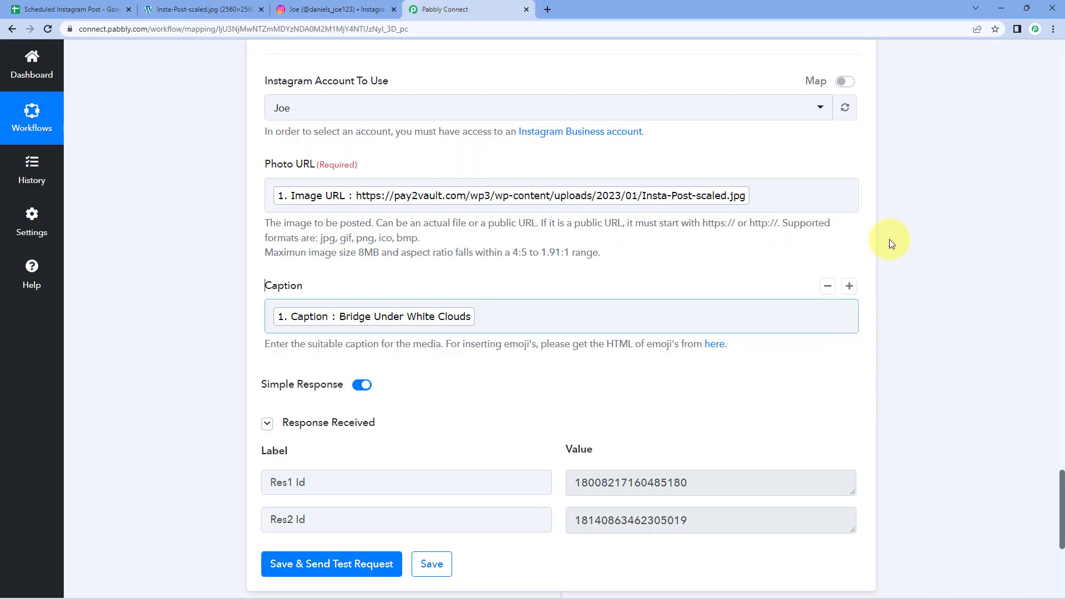
# Step: Collapse the expanded steps of the Google Sheets to Instagram workflow, up to and including the Google Sheets trigger
pyautogui.scroll(8, 879, 241)
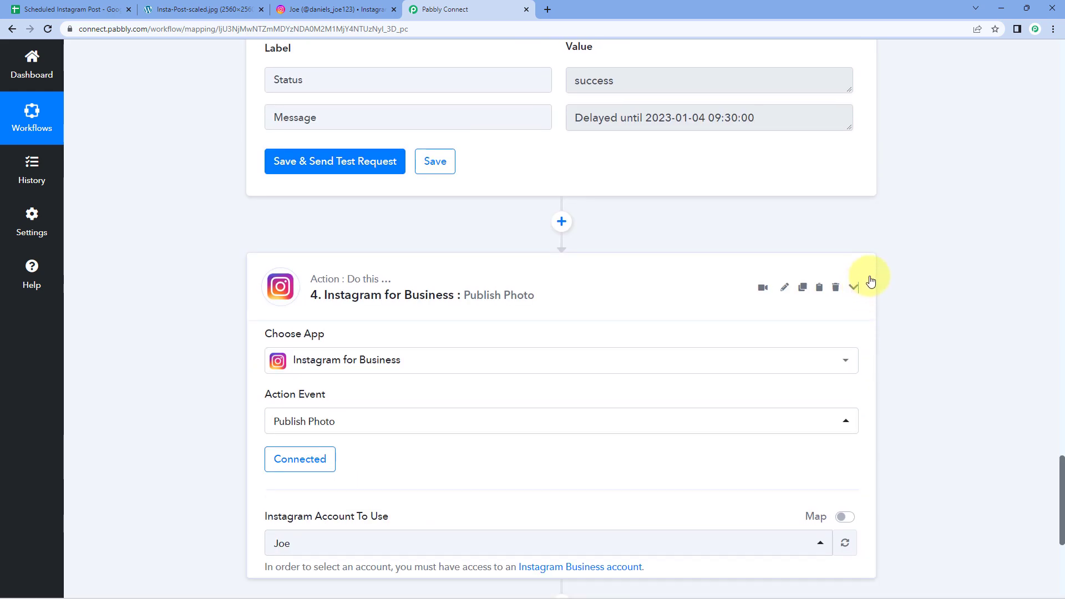
pyautogui.scroll(10, 870, 280)
pyautogui.scroll(18, 865, 299)
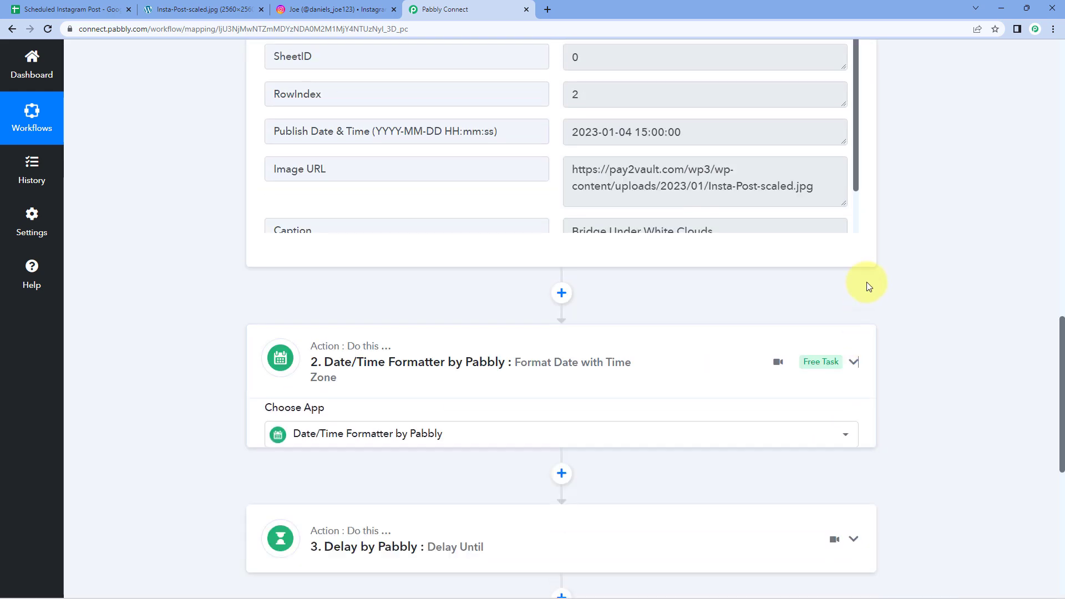
pyautogui.scroll(15, 868, 285)
pyautogui.scroll(4, 869, 277)
pyautogui.click(854, 236)
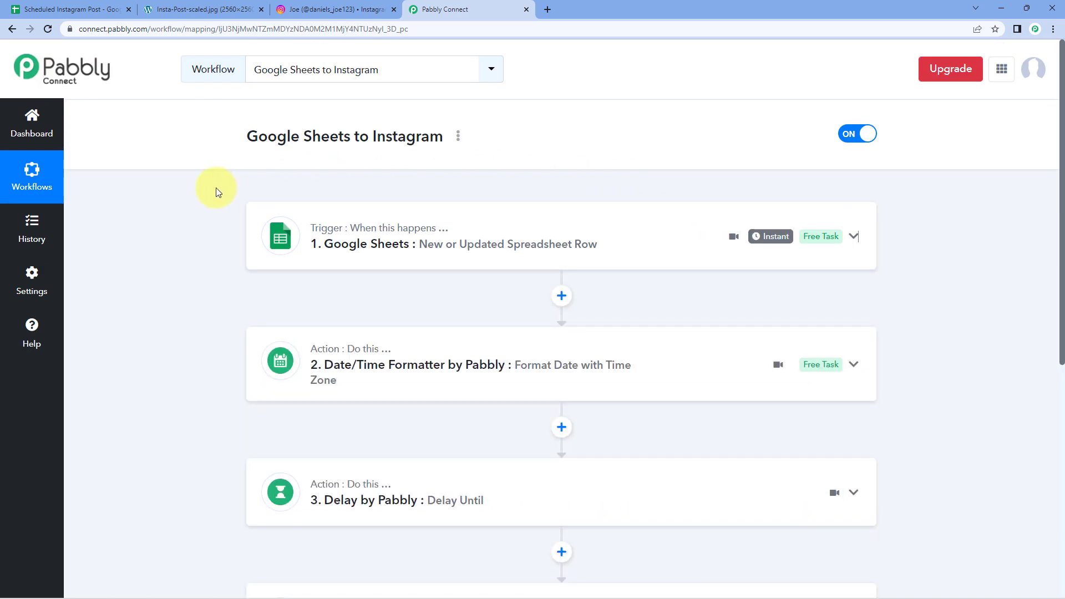
# Step: Review the scheduled post's row in the spreadsheet and the published posts on the Instagram profile, and return to the Pabbly Connect workflow
pyautogui.click(72, 10)
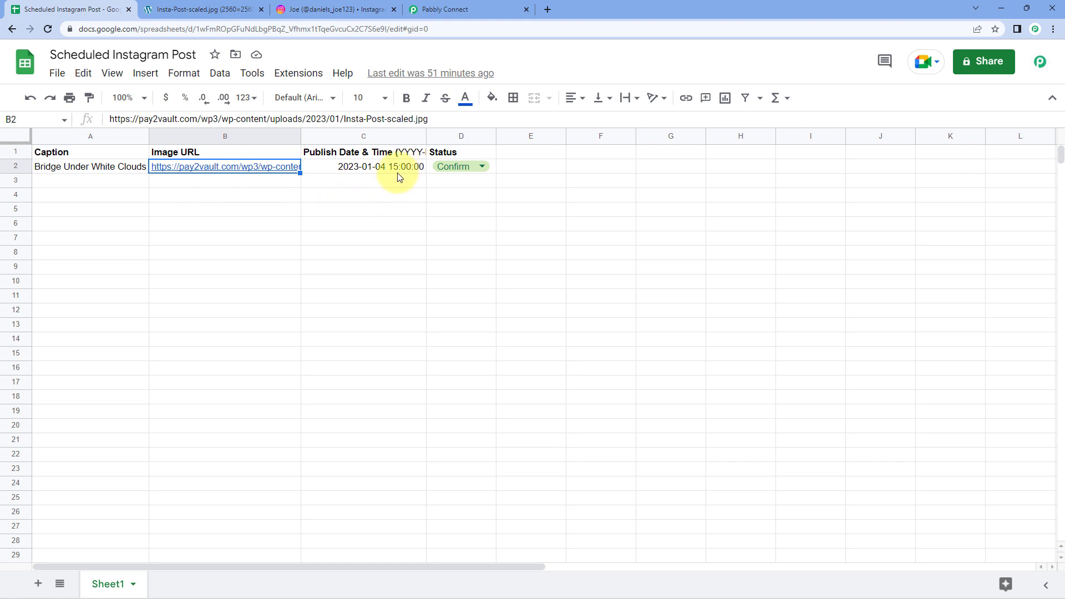
pyautogui.click(304, 9)
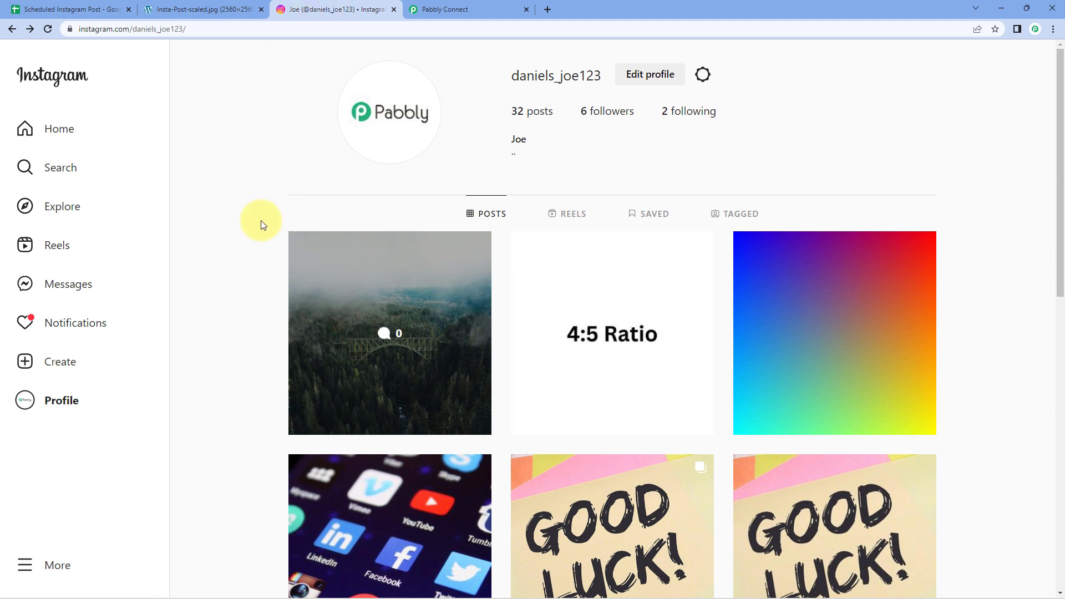
pyautogui.click(438, 8)
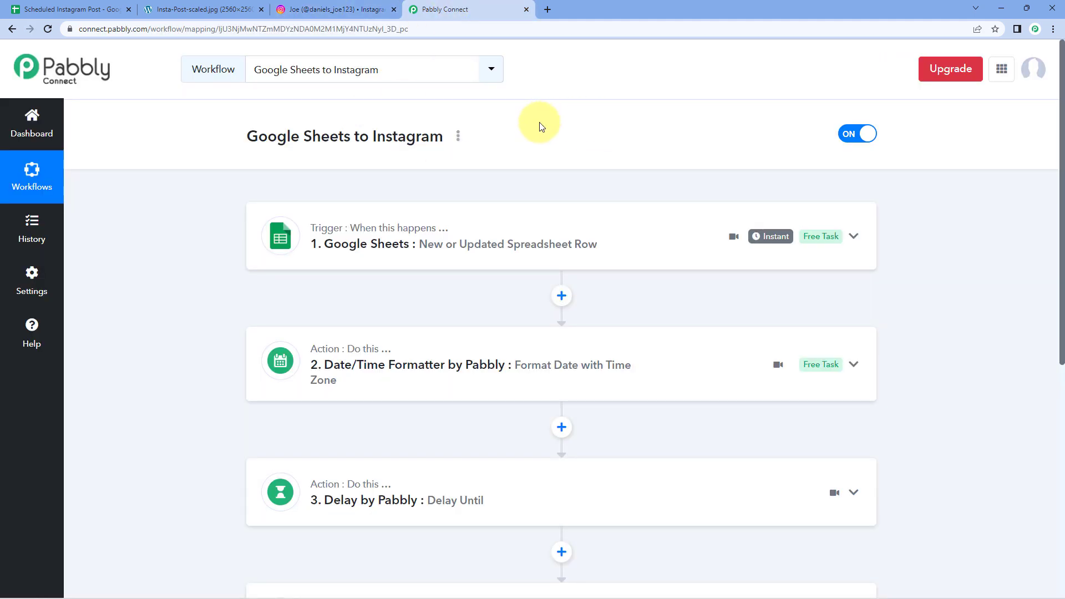